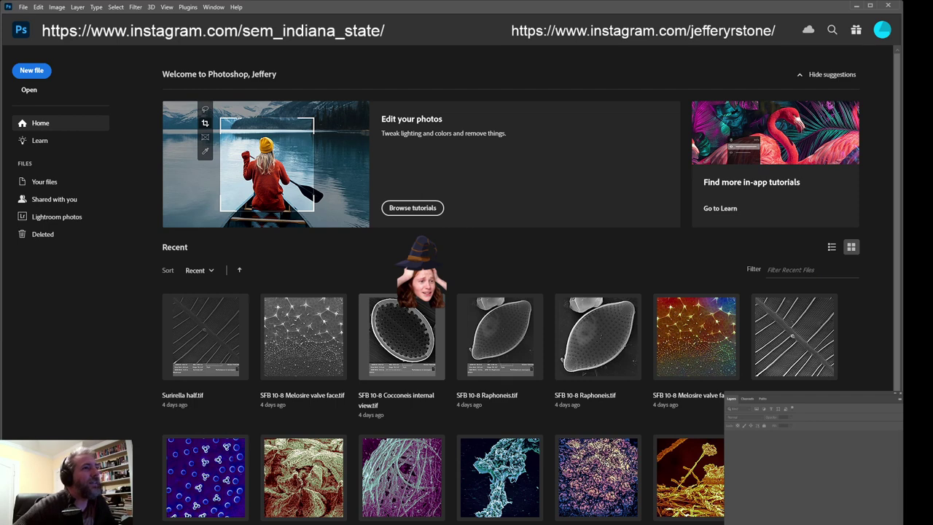
# Open 'SFB 10-8 Cocconeis internal view.tif' from the Recent files on the Home screen
pyautogui.click(397, 332)
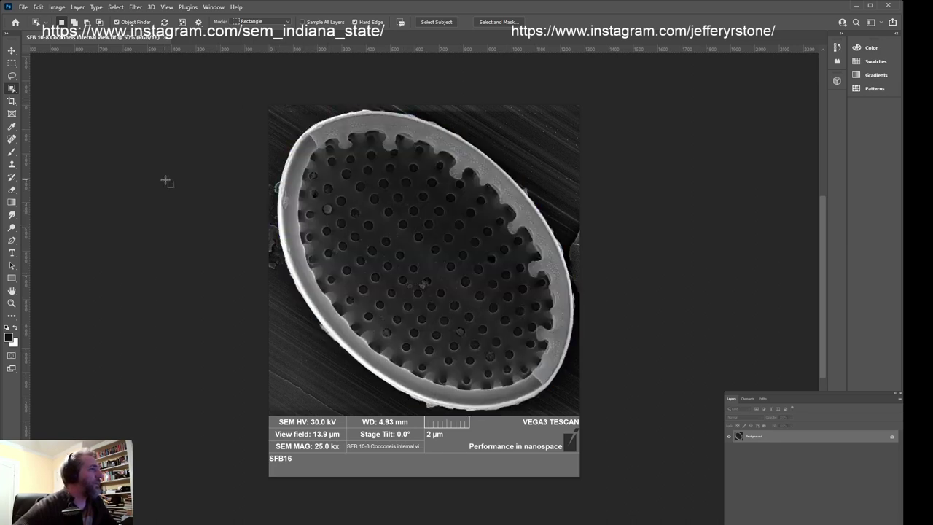
# Marquee-select the micrograph area above the data bar, then zoom in on the diatom
pyautogui.moveTo(255, 95); pyautogui.dragTo(601, 415)
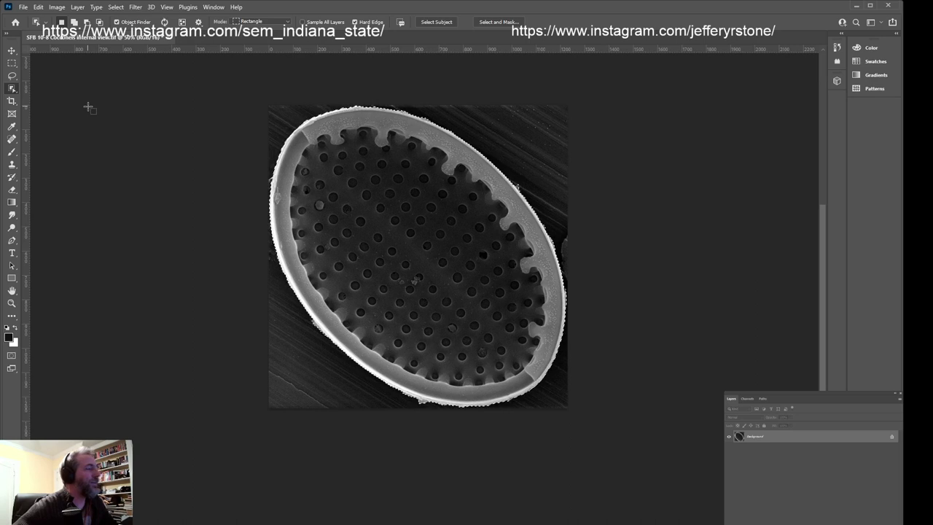
pyautogui.click(12, 50)
pyautogui.click(12, 64)
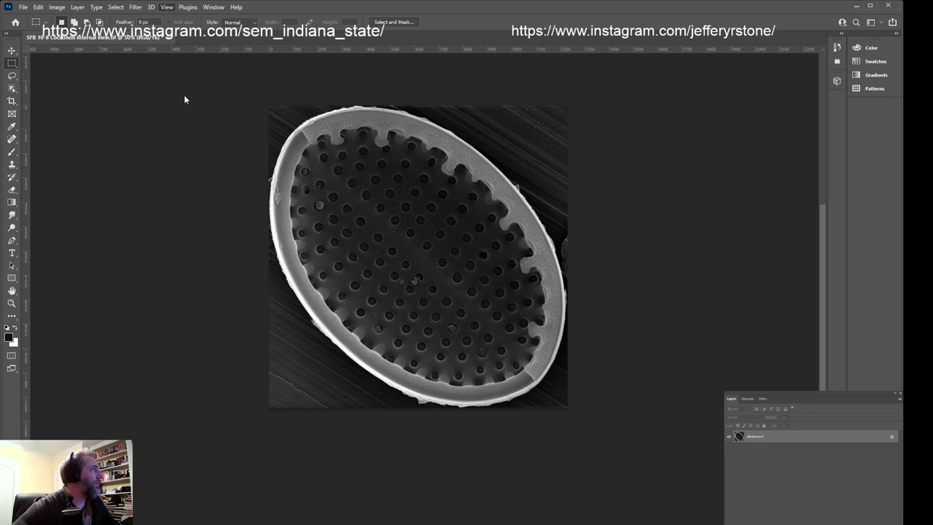
pyautogui.hotkey('ctrl', '+')
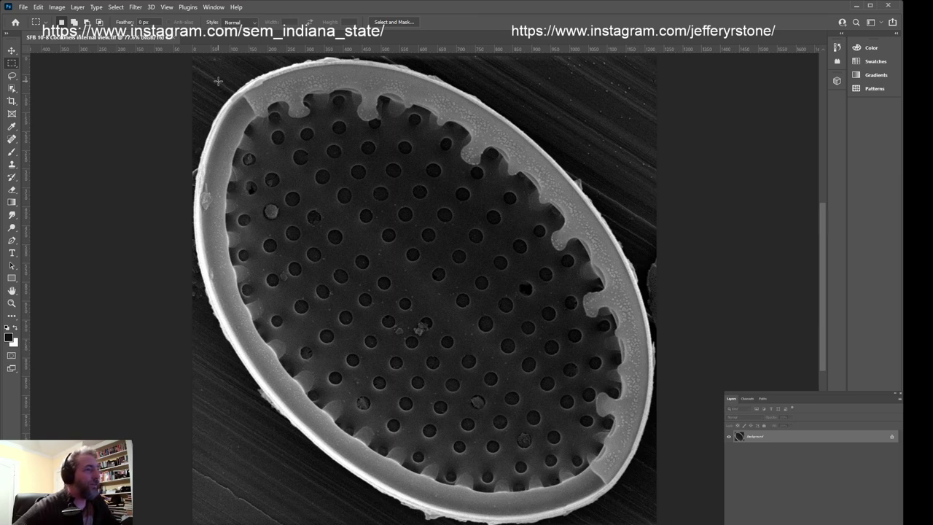
# Download the Colorize filter from Filter > Neural Filters
pyautogui.click(136, 8)
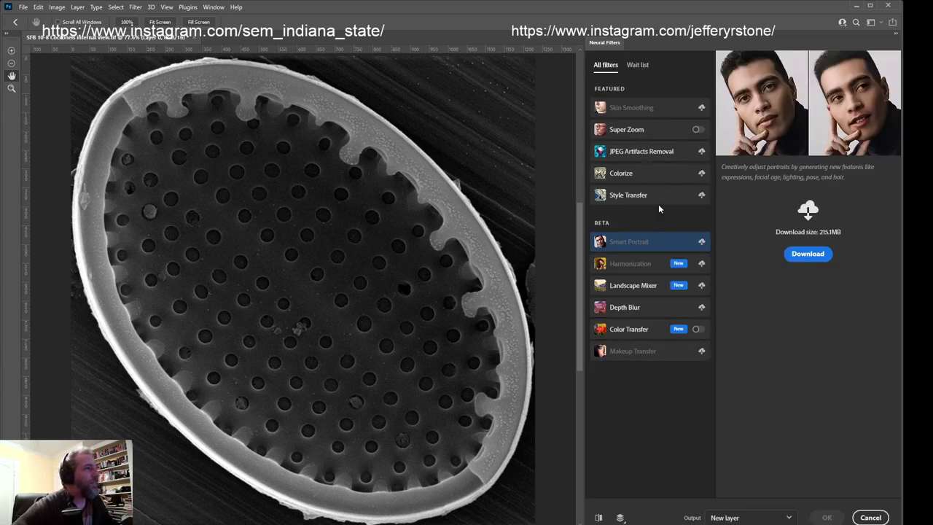
pyautogui.click(631, 174)
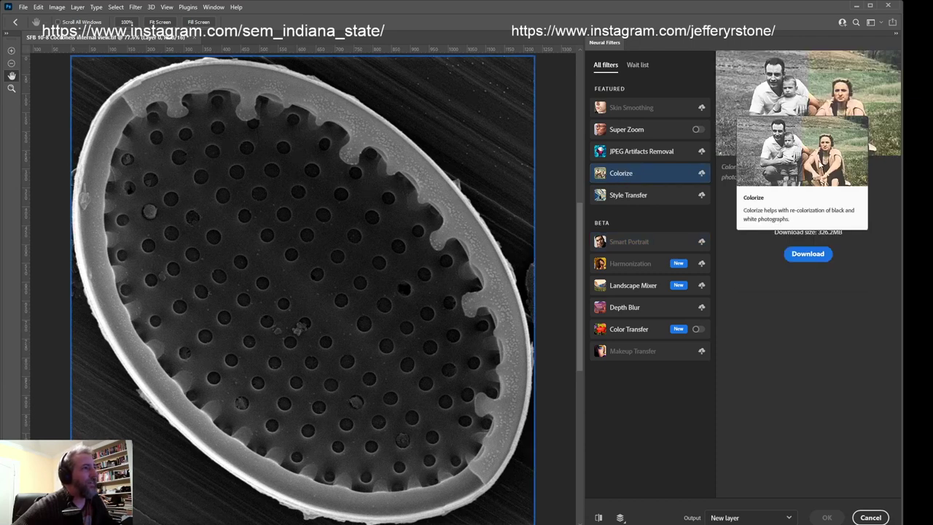
pyautogui.click(808, 253)
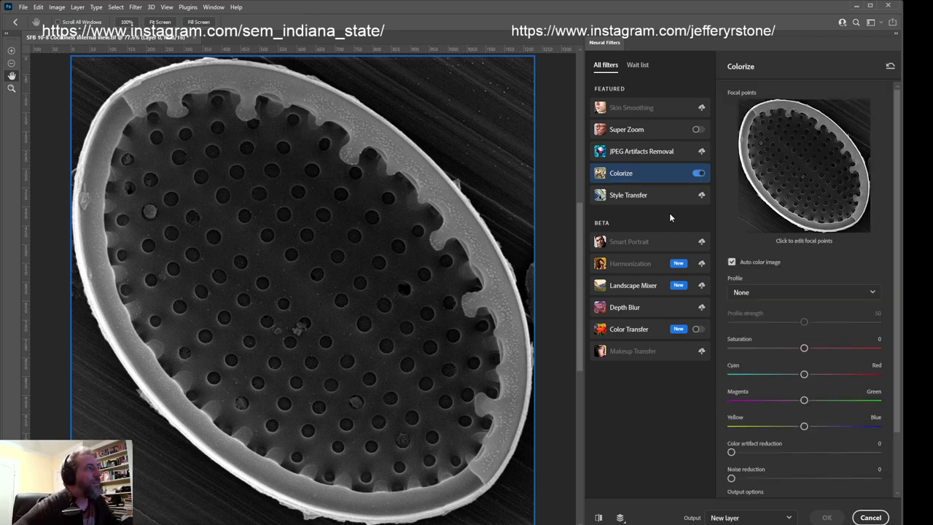
# Download Style Transfer, enable Color Transfer, and return to the Colorize settings
pyautogui.click(612, 196)
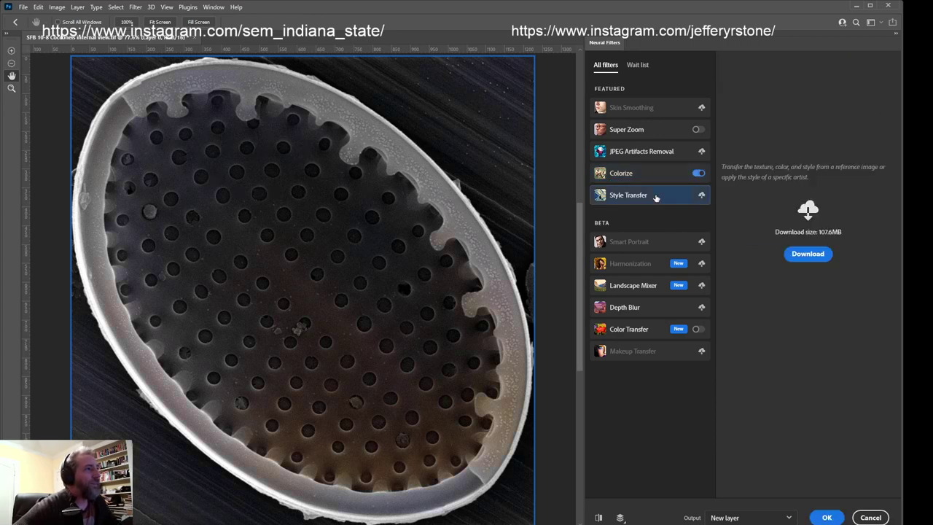
pyautogui.click(820, 257)
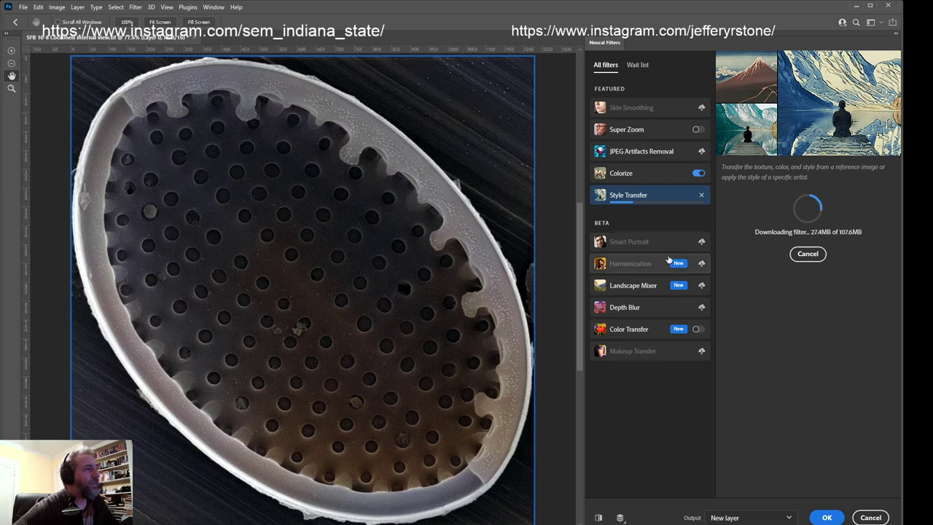
pyautogui.moveTo(619, 333)
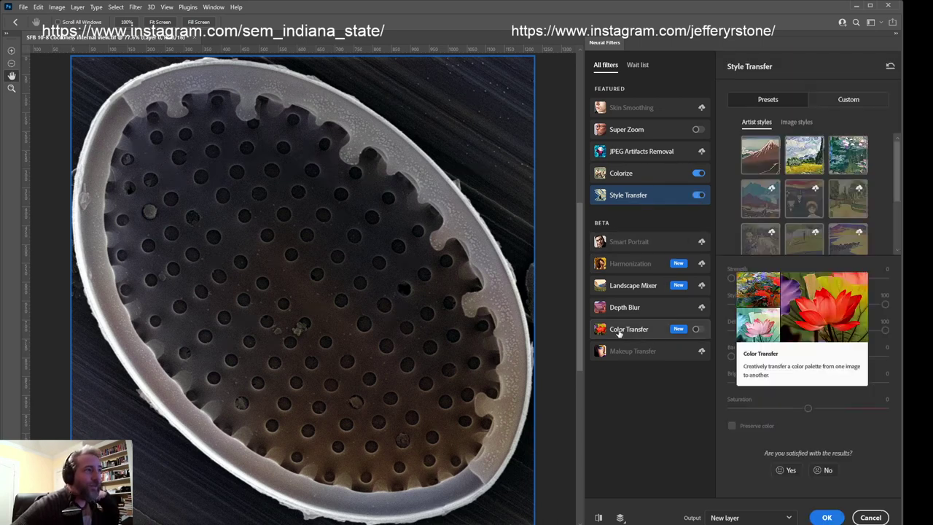
pyautogui.click(696, 329)
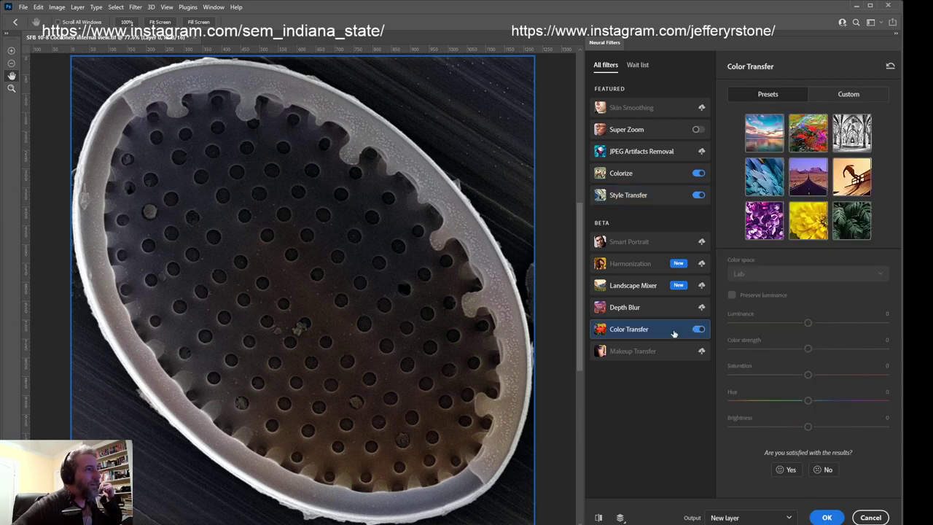
pyautogui.moveTo(670, 333)
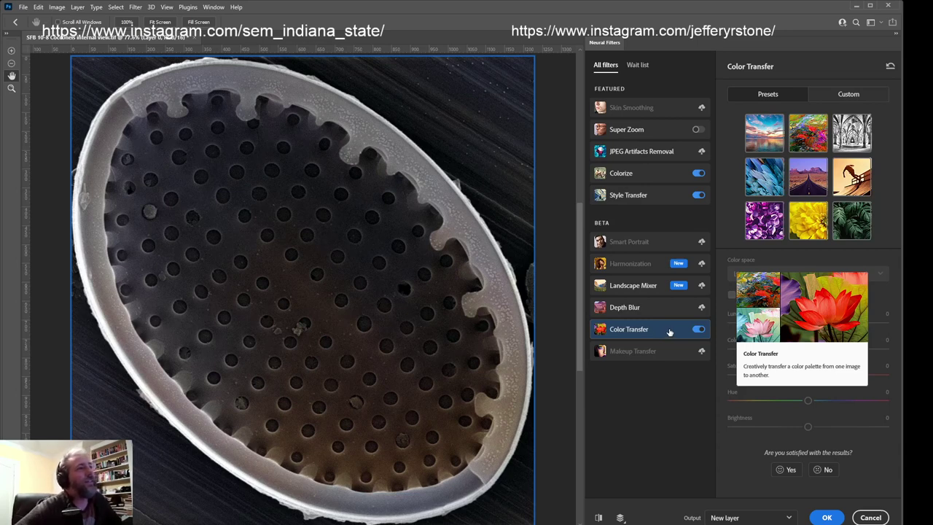
pyautogui.moveTo(669, 190)
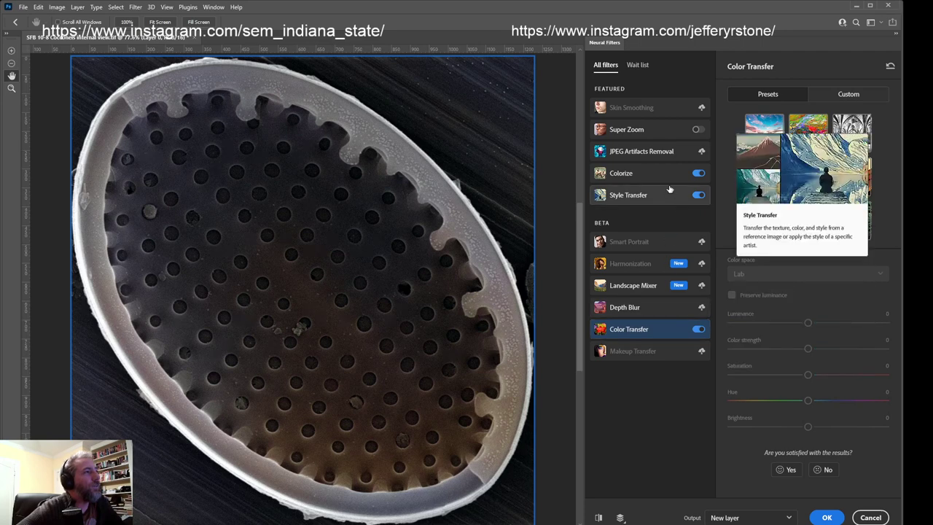
pyautogui.click(651, 172)
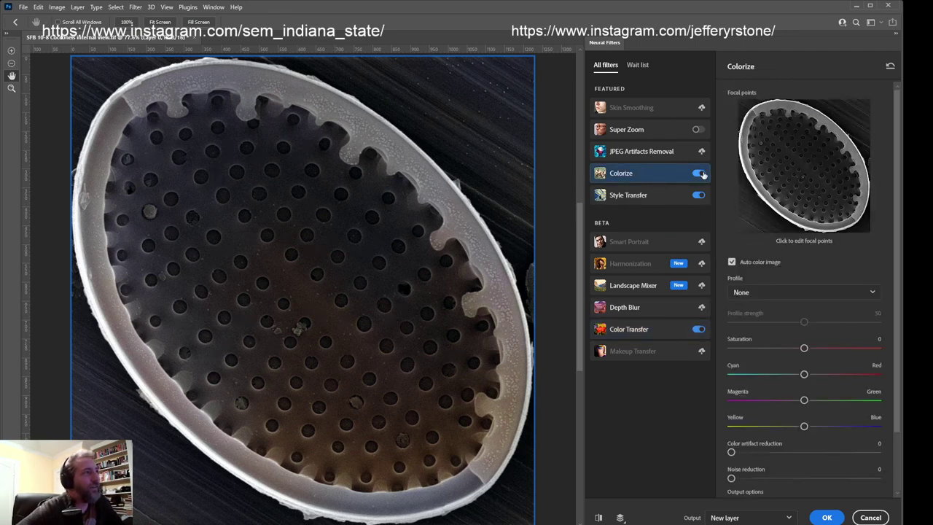
# Toggle Colorize off and on, and disable the Style Transfer and Color Transfer filters
pyautogui.click(697, 173)
pyautogui.click(695, 174)
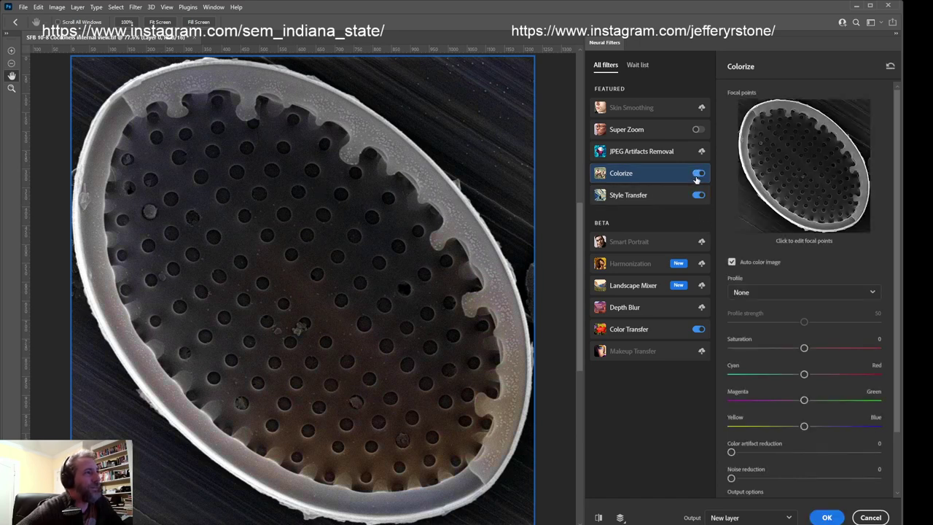
pyautogui.click(699, 196)
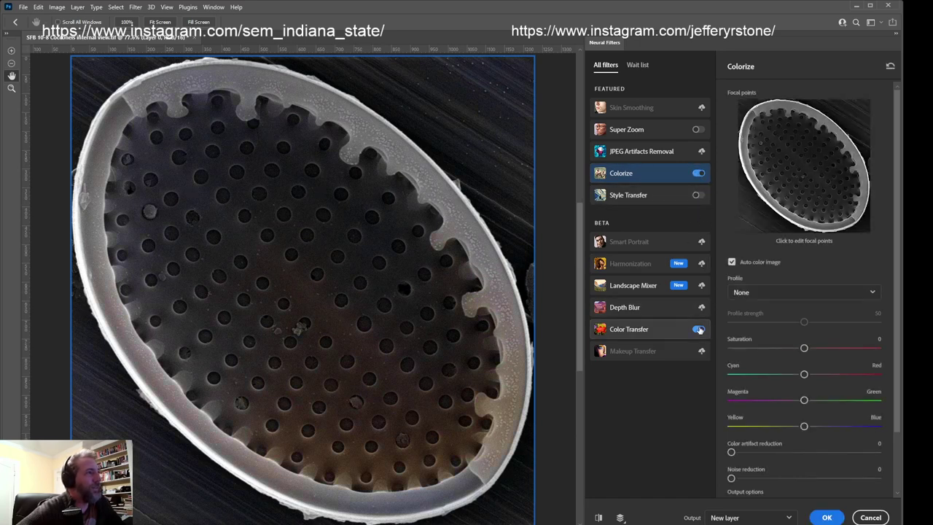
pyautogui.click(698, 330)
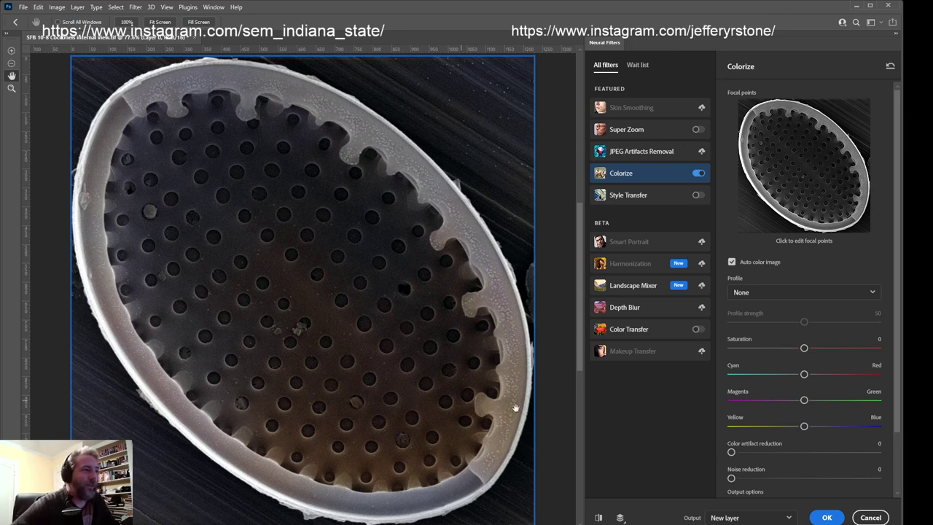
pyautogui.scroll(-1, 804, 335)
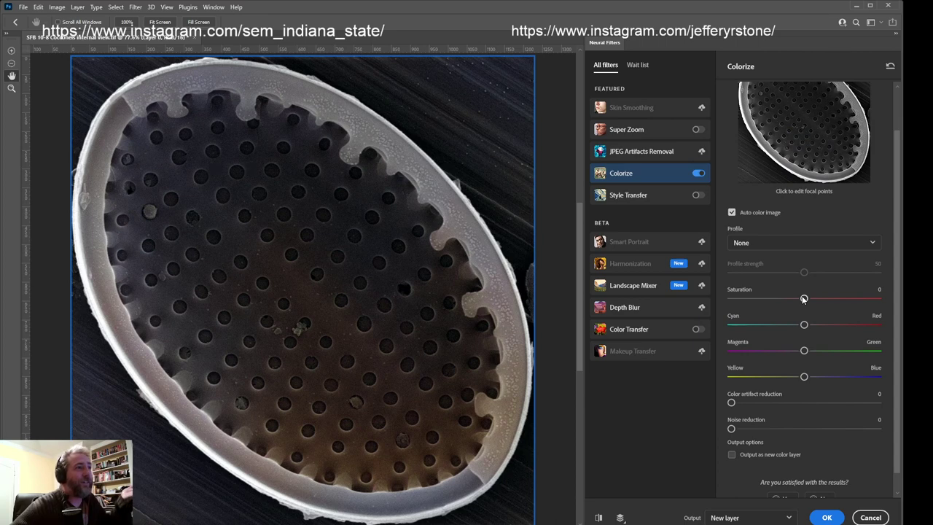
# Drag the Colorize Saturation slider up to +50
pyautogui.moveTo(804, 299); pyautogui.dragTo(885, 300)
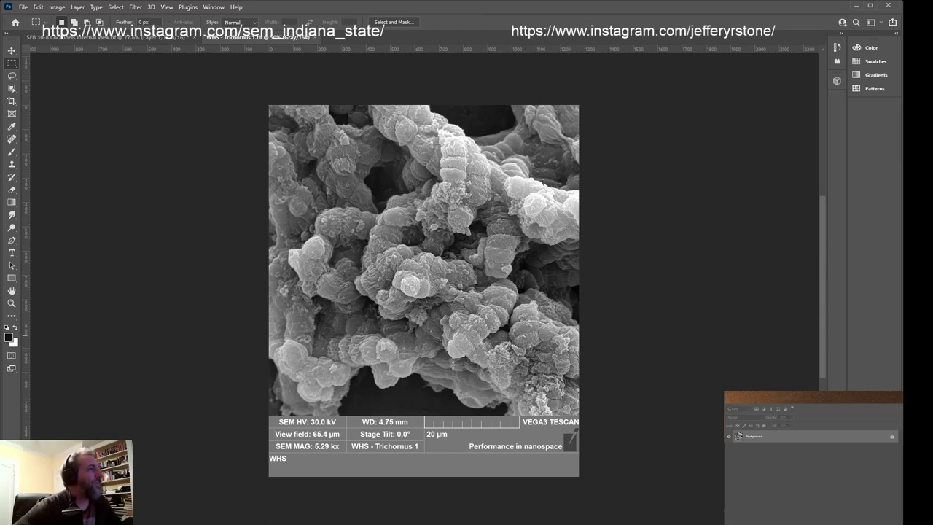
# Select the square image area above the data bar and crop the image to it
pyautogui.moveTo(268, 105); pyautogui.dragTo(587, 416)
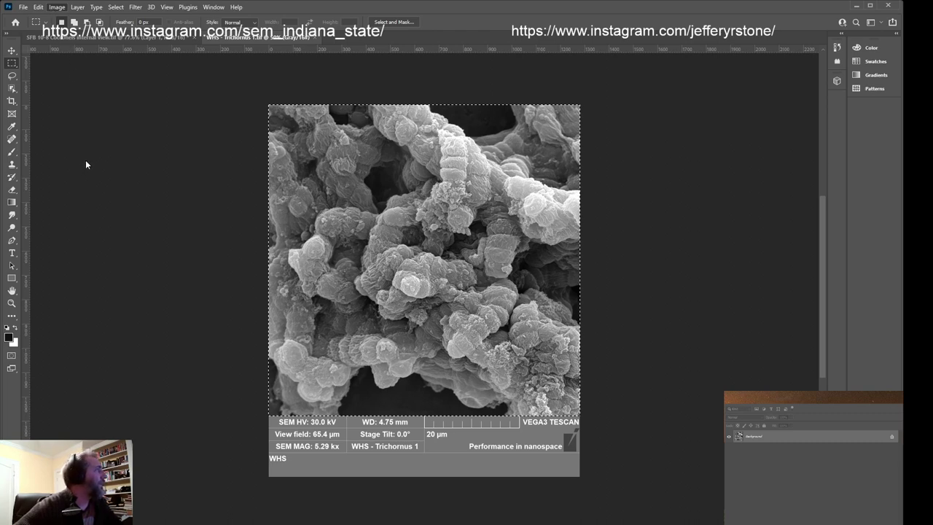
pyautogui.hotkey('alt', 'i')
pyautogui.press('p')
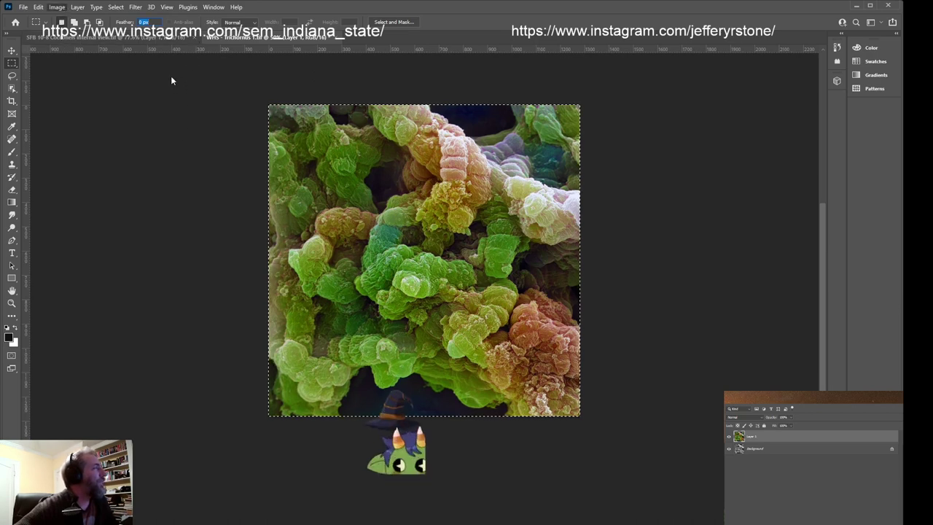
# Compare the muted and saturated colour versions using undo and redo
pyautogui.press('i')
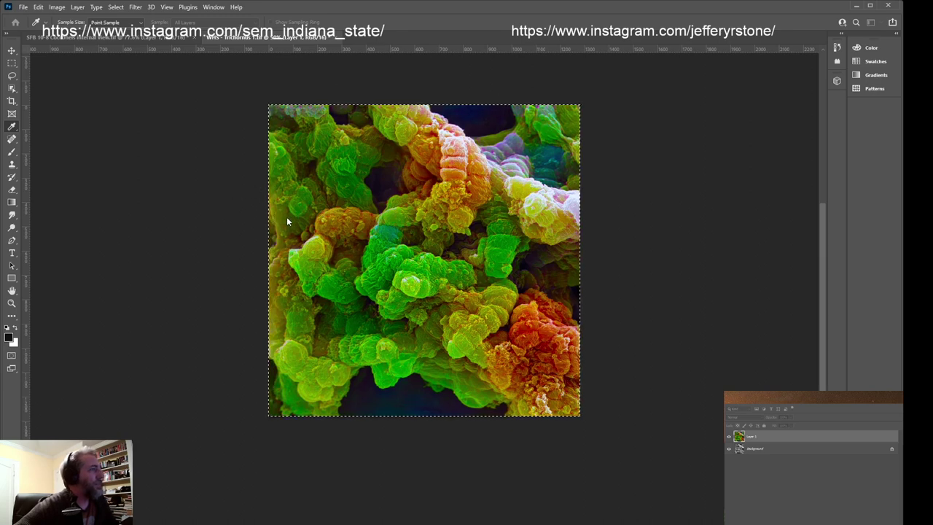
pyautogui.hotkey('ctrl', 'z')
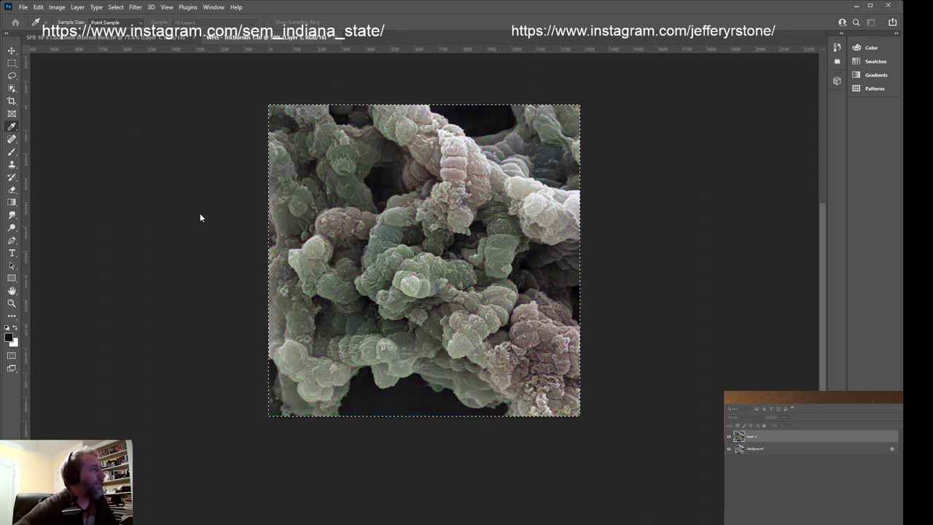
pyautogui.hotkey('ctrl', 'shift', 'z')
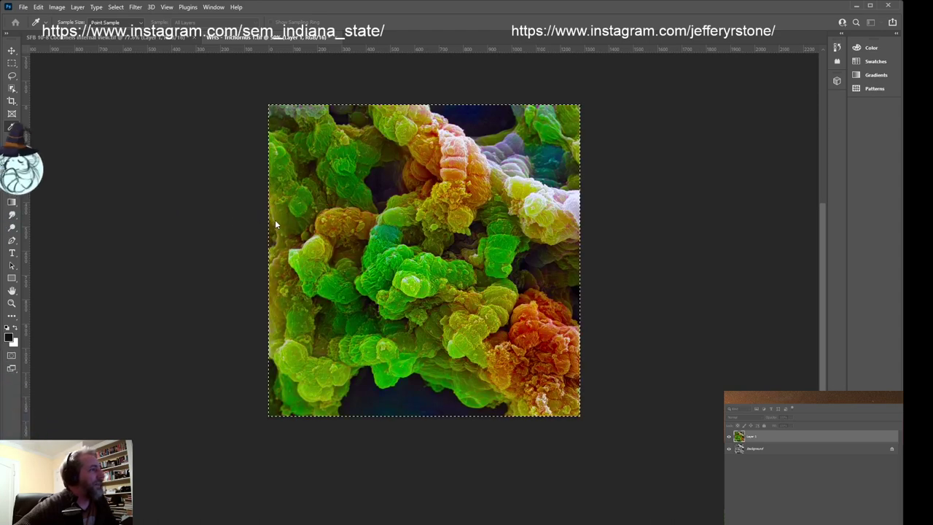
pyautogui.hotkey('ctrl', 'z')
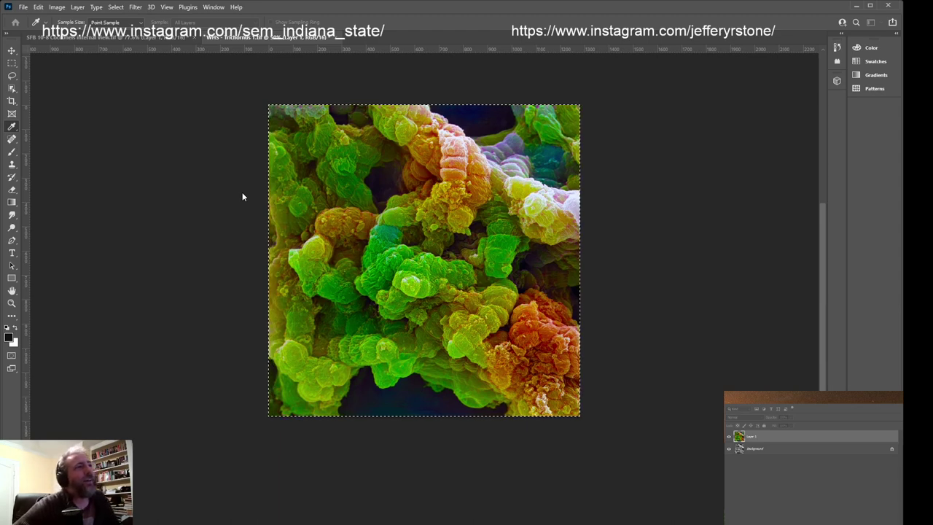
# Deselect, select the entire image, and switch to the Rectangular Marquee tool
pyautogui.hotkey('ctrl', 'd')
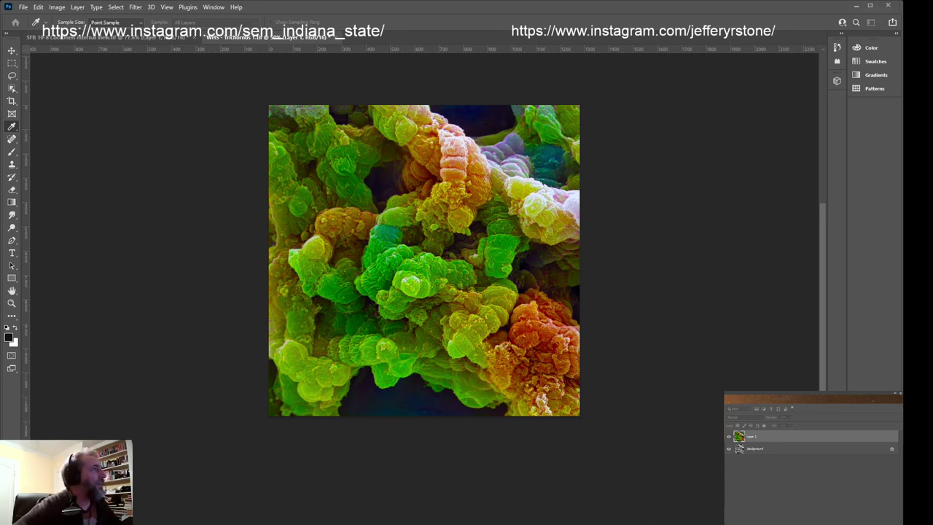
pyautogui.hotkey('ctrl', 'a')
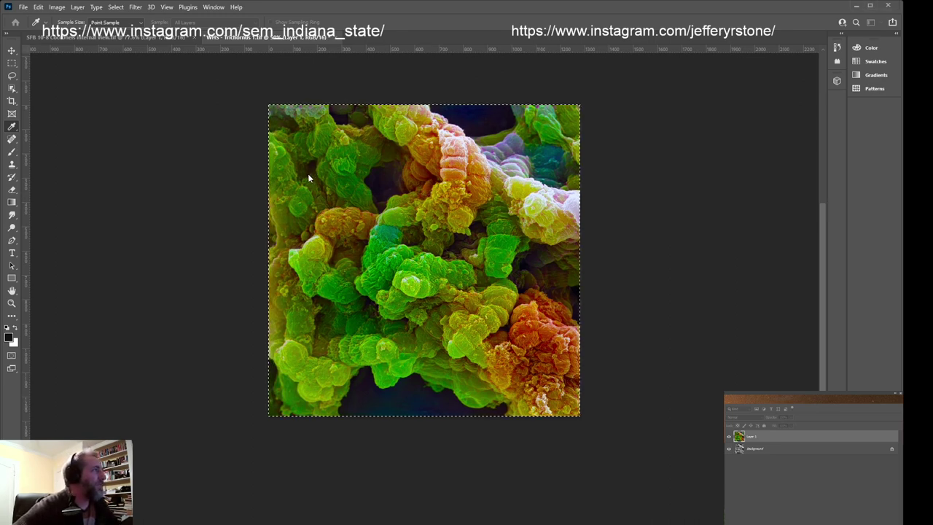
pyautogui.press('m')
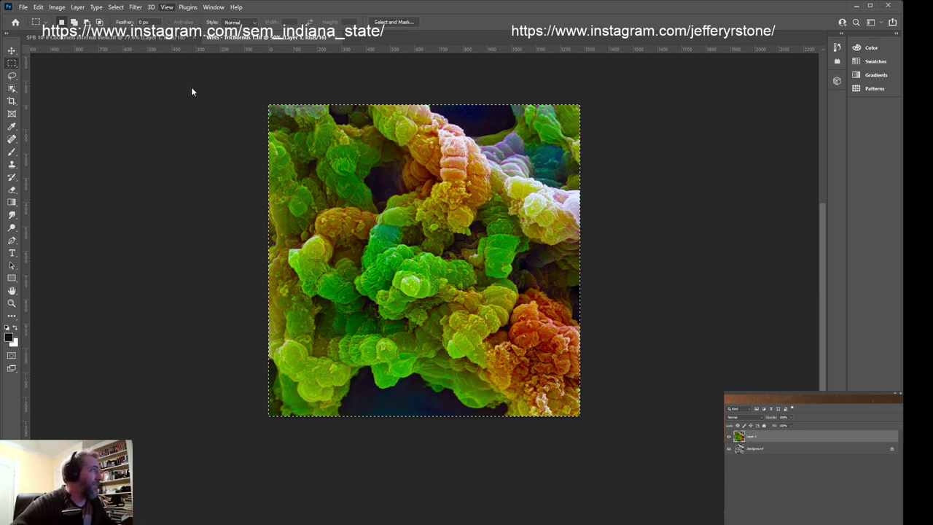
# Zoom in on the colorized mineral crystals
pyautogui.hotkey('ctrl', '+')
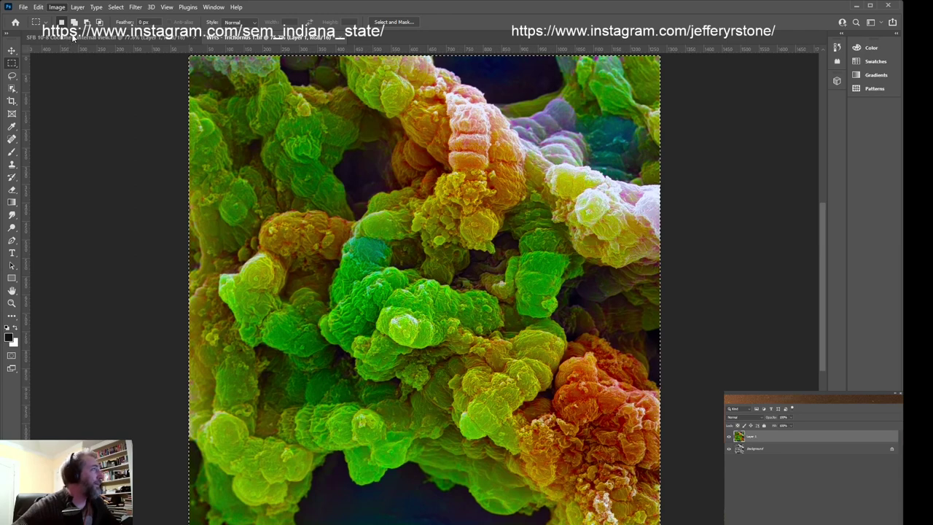
# Cycle the image's hues until the crystals show greens, teals and blues instead of orange
pyautogui.press('i')
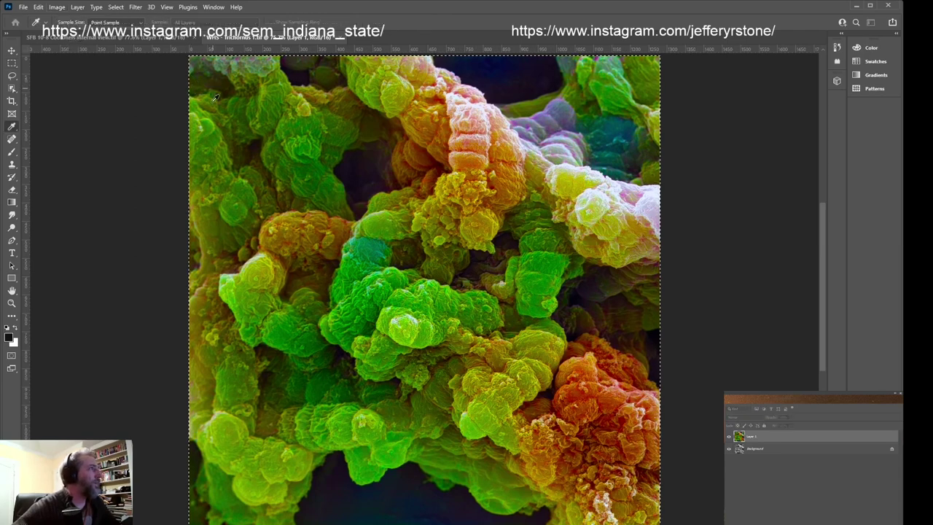
pyautogui.hotkey('ctrl', 'z')
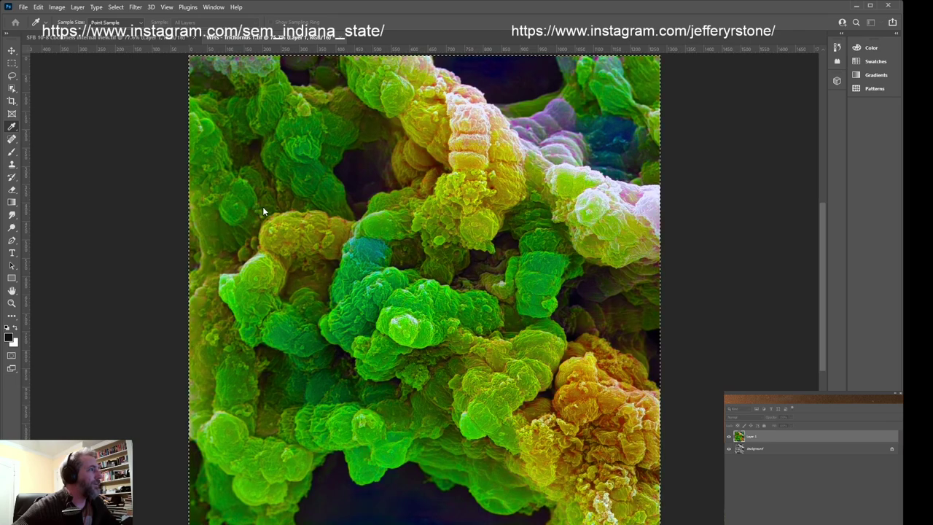
pyautogui.hotkey('ctrl', 'z')
pyautogui.hotkey('ctrl', 'z')
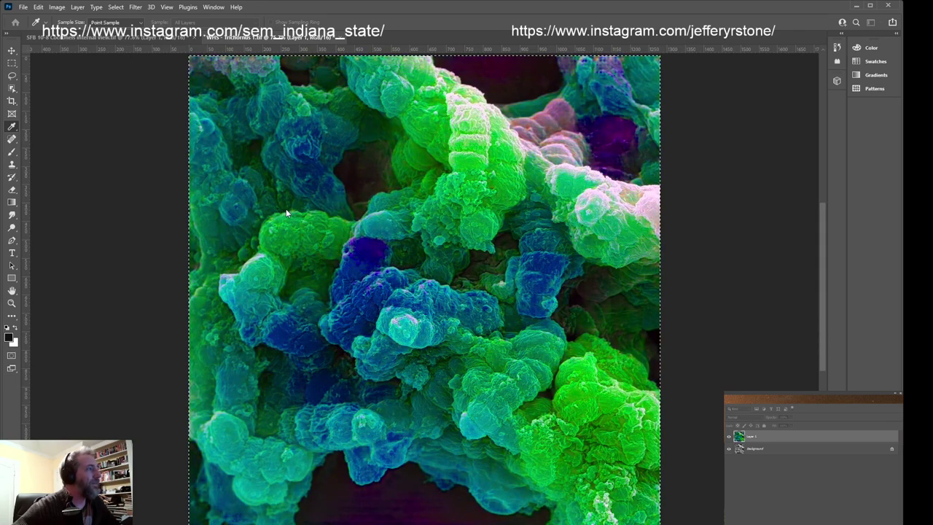
pyautogui.hotkey('ctrl', 'z')
pyautogui.hotkey('ctrl', 'z')
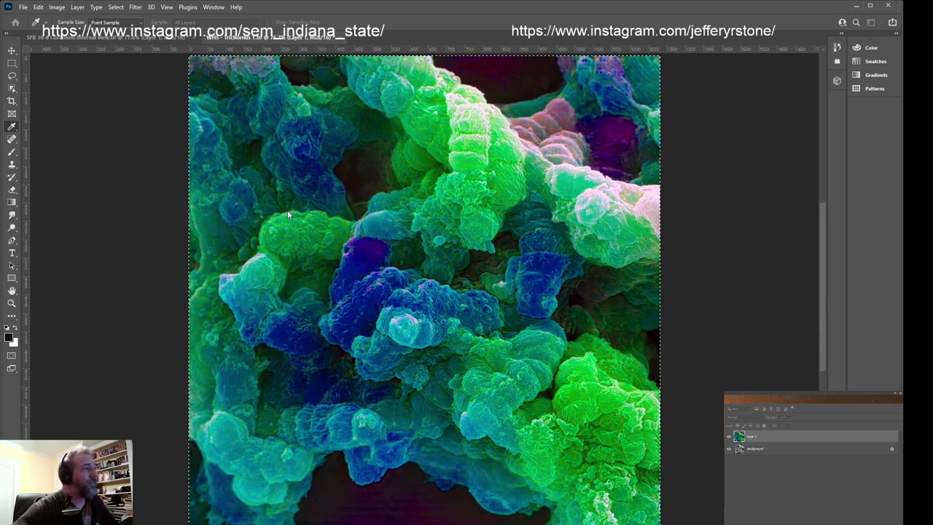
pyautogui.hotkey('ctrl', 'z')
pyautogui.hotkey('ctrl', 'z')
pyautogui.hotkey('ctrl', 'z')
pyautogui.hotkey('ctrl', 'z')
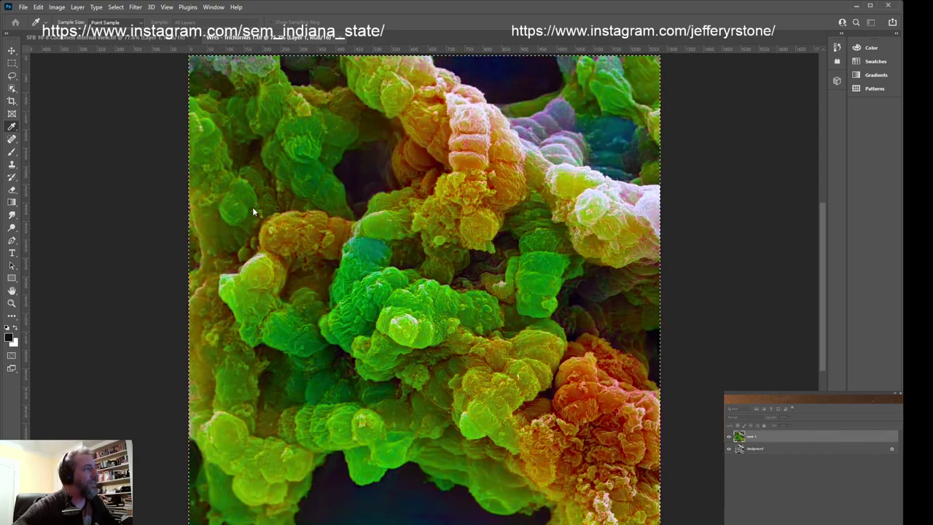
pyautogui.hotkey('ctrl', 'z')
pyautogui.hotkey('ctrl', 'z')
pyautogui.hotkey('ctrl', 'z')
pyautogui.hotkey('ctrl', 'z')
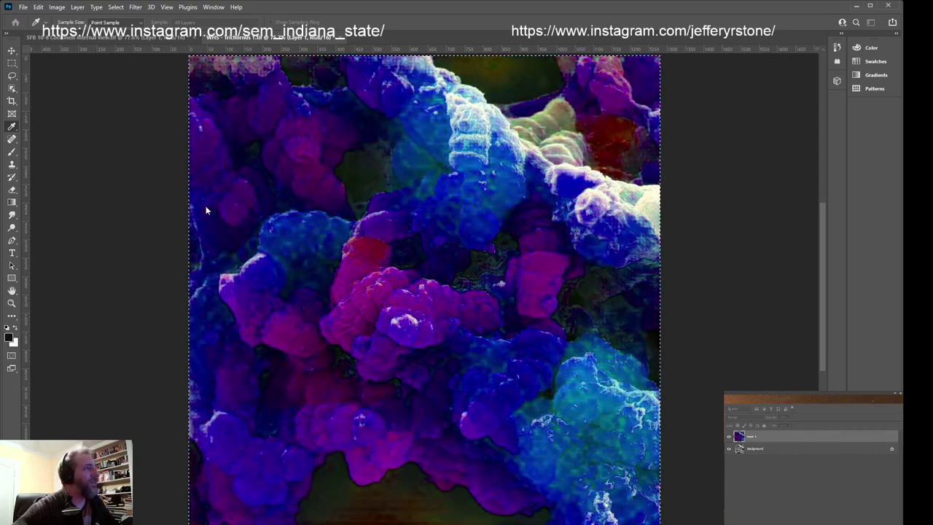
pyautogui.hotkey('ctrl', 'z')
pyautogui.hotkey('ctrl', 'z')
pyautogui.hotkey('ctrl', 'z')
pyautogui.hotkey('ctrl', 'z')
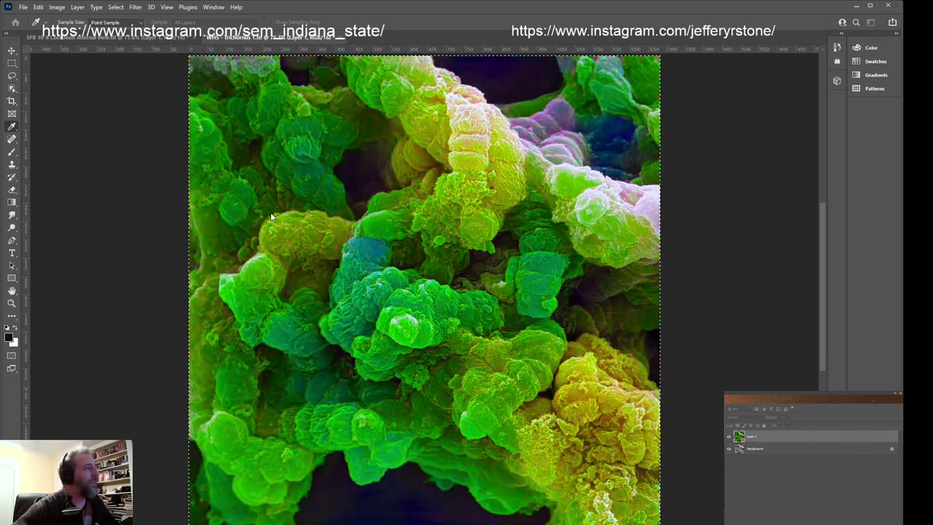
pyautogui.hotkey('ctrl', 'z')
pyautogui.hotkey('ctrl', 'z')
pyautogui.hotkey('ctrl', 'z')
pyautogui.hotkey('ctrl', 'z')
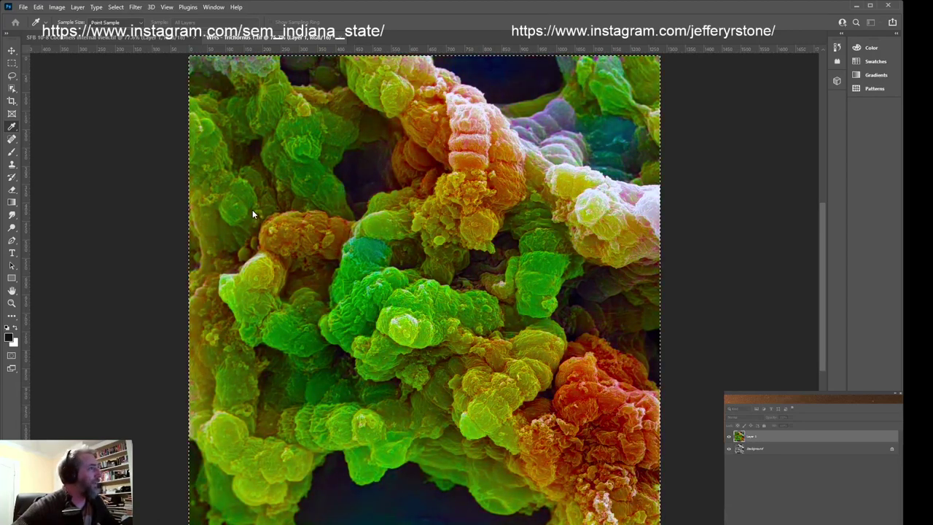
pyautogui.hotkey('ctrl', 'z')
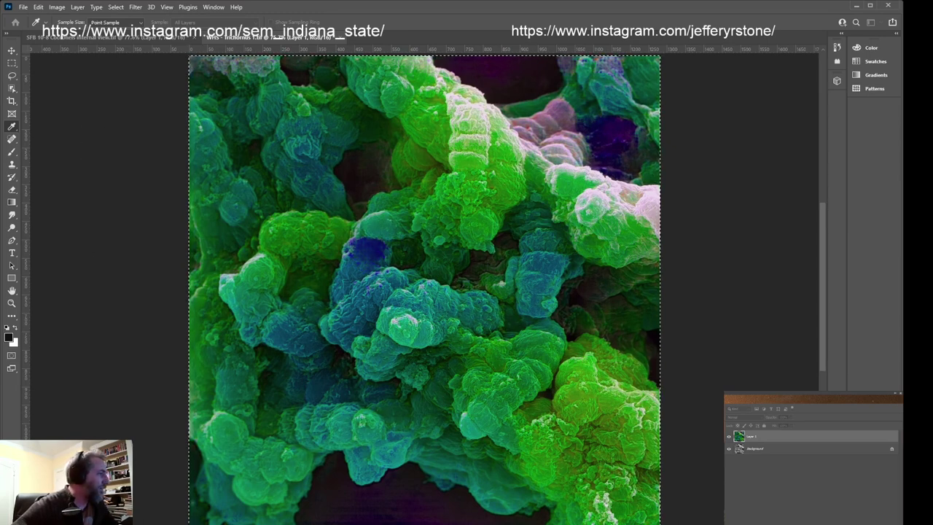
# Deselect, preview a different hue on Layer 1 in Hue/Saturation, then cancel to keep the original colours
pyautogui.hotkey('ctrl', 'd')
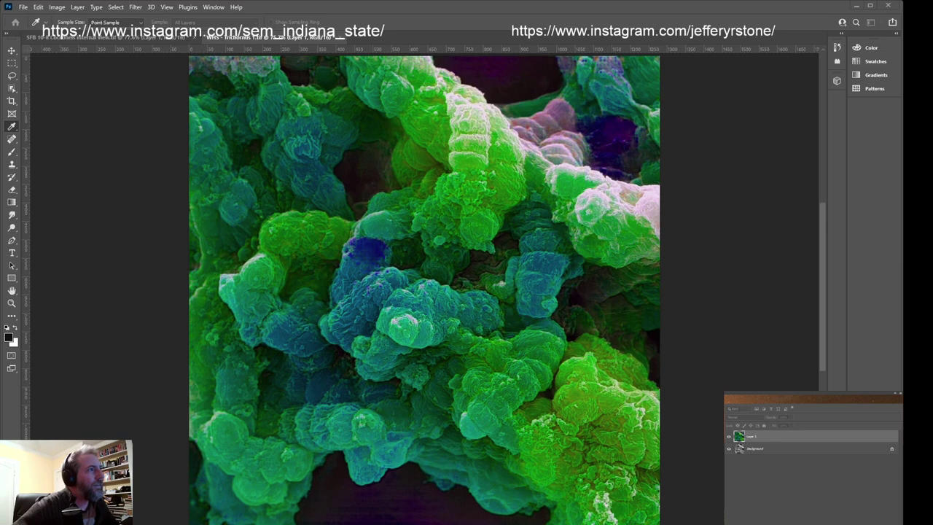
pyautogui.hotkey('ctrl', 'u')
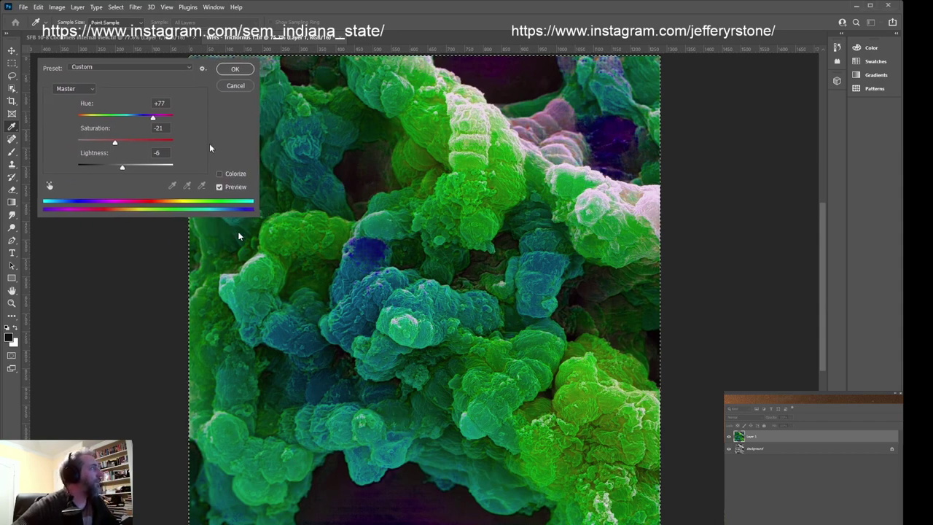
pyautogui.click(158, 152)
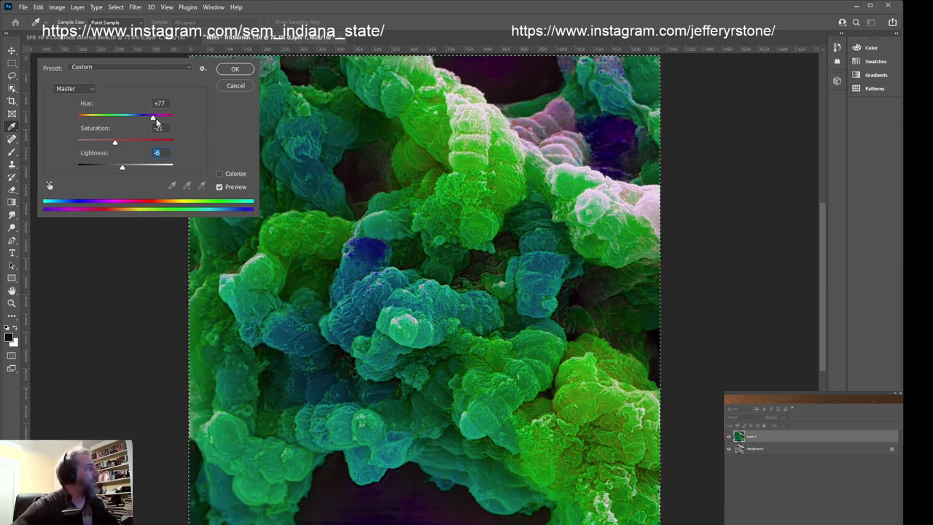
pyautogui.moveTo(156, 119); pyautogui.dragTo(124, 122)
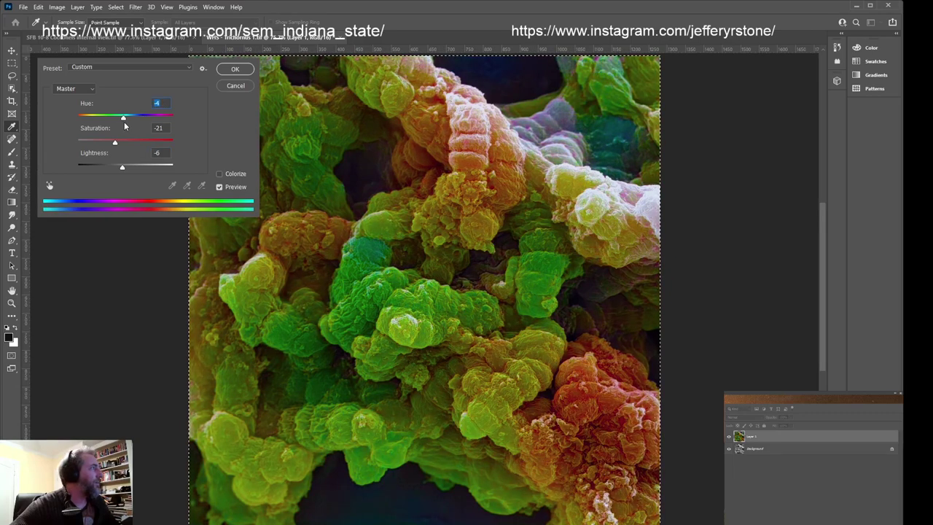
pyautogui.click(235, 86)
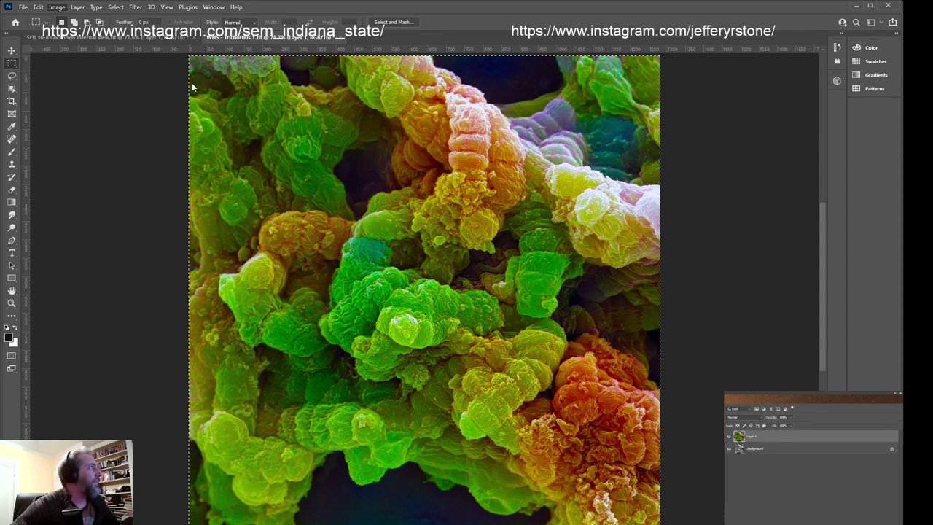
# Apply a +67 Hue shift to Layer 1 in Hue/Saturation, turning it green and teal-blue
pyautogui.hotkey('ctrl', 'u')
pyautogui.moveTo(124, 122); pyautogui.dragTo(151, 126)
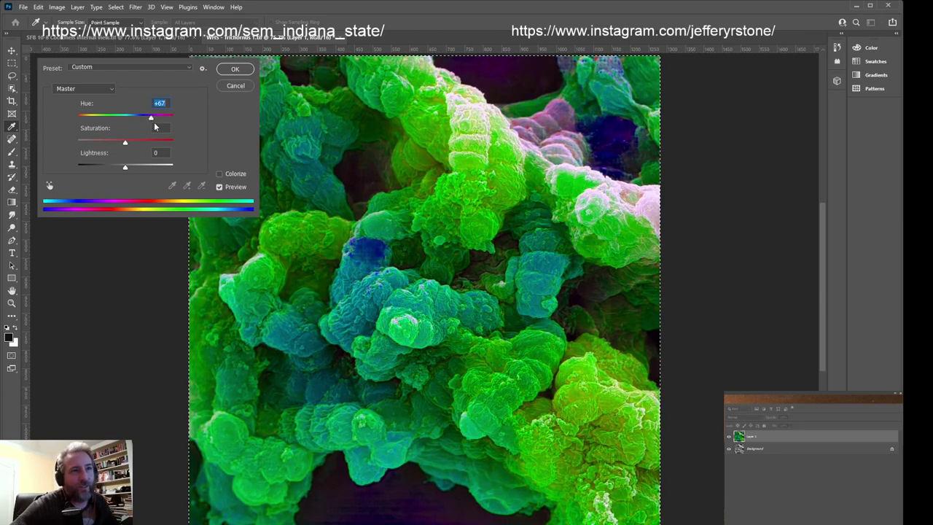
pyautogui.moveTo(152, 122); pyautogui.dragTo(153, 124)
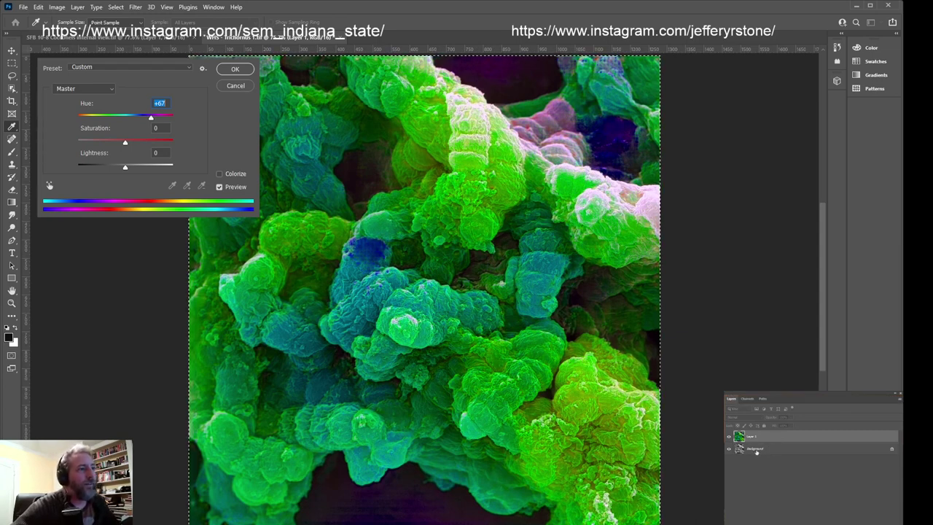
pyautogui.click(236, 70)
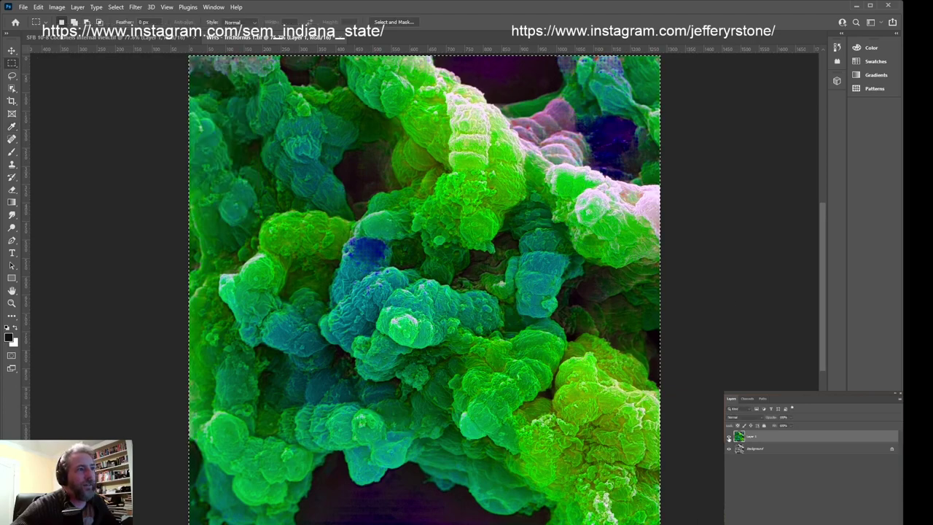
pyautogui.click(728, 436)
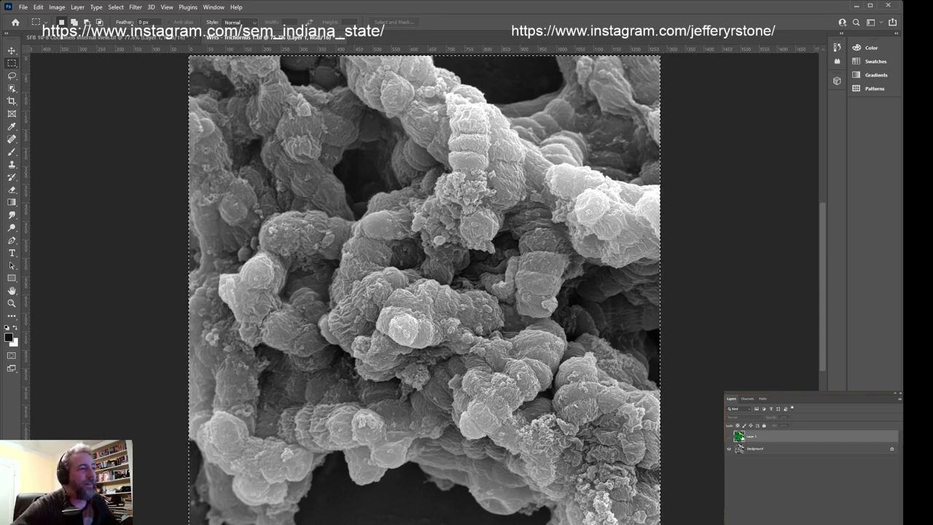
pyautogui.click(729, 436)
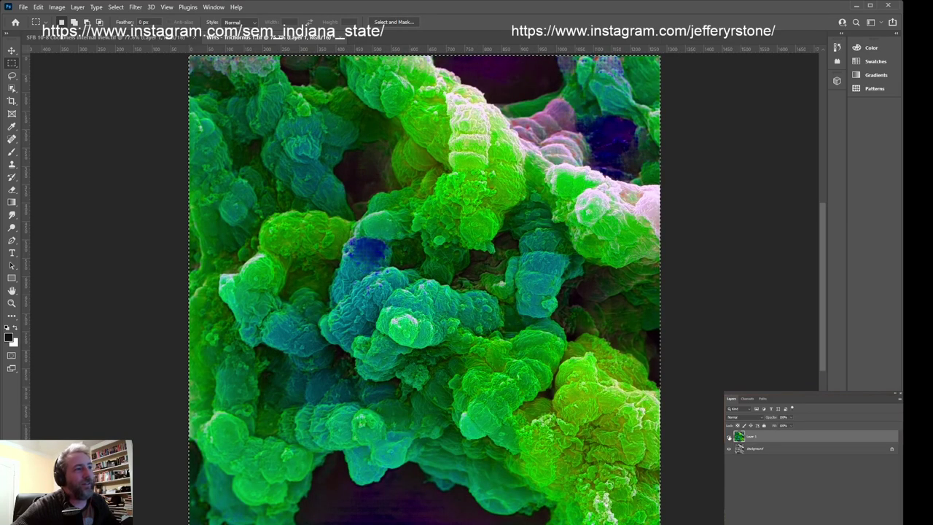
pyautogui.click(728, 437)
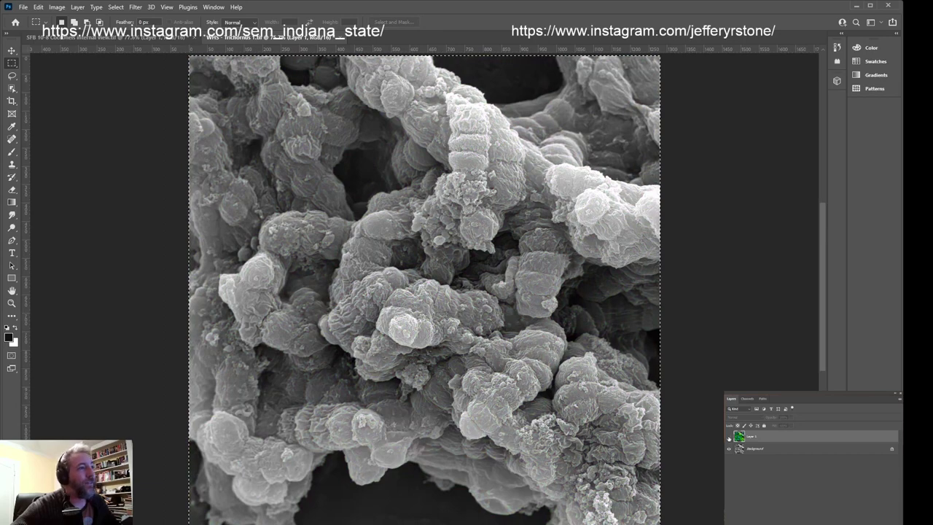
pyautogui.click(729, 436)
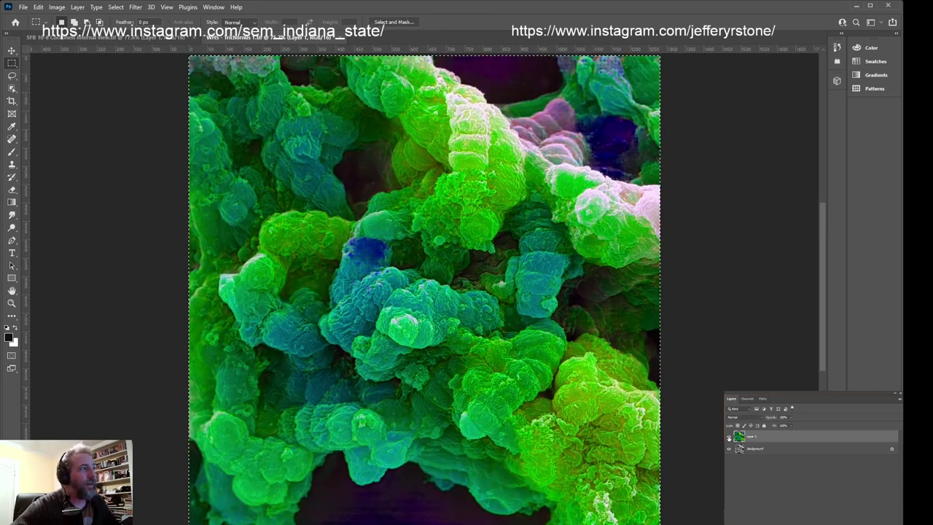
pyautogui.click(729, 436)
pyautogui.click(728, 436)
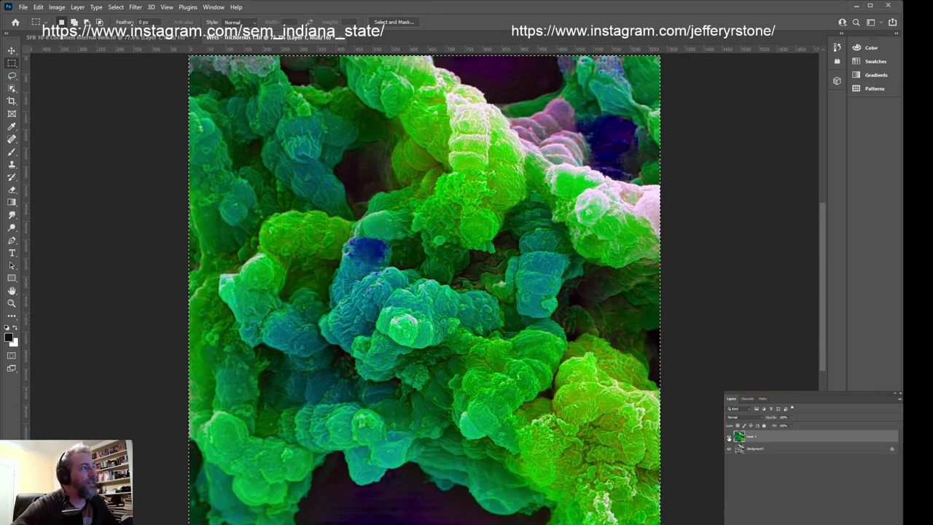
pyautogui.click(728, 437)
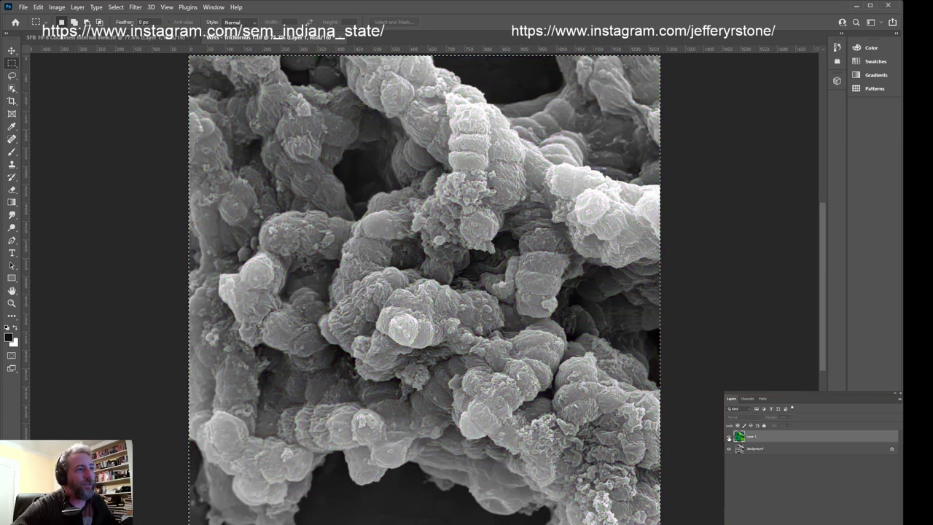
pyautogui.click(729, 437)
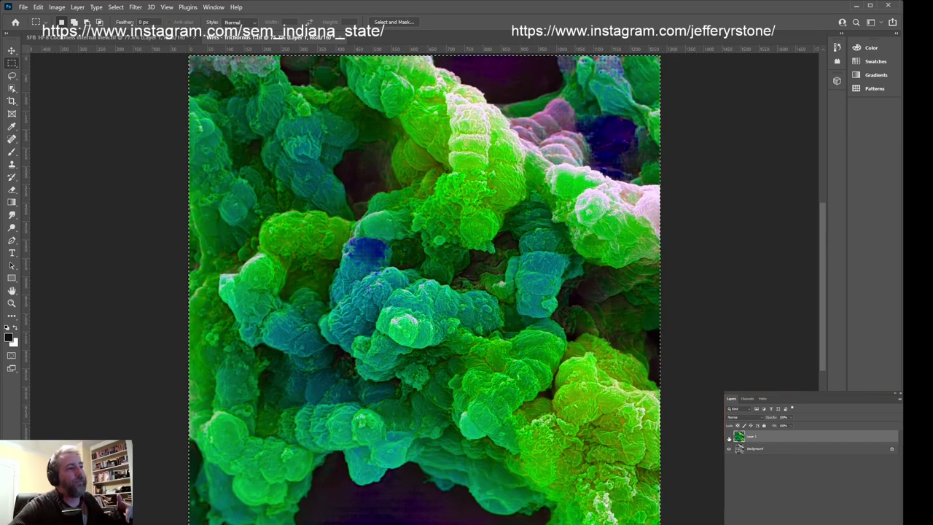
pyautogui.click(729, 437)
pyautogui.click(728, 436)
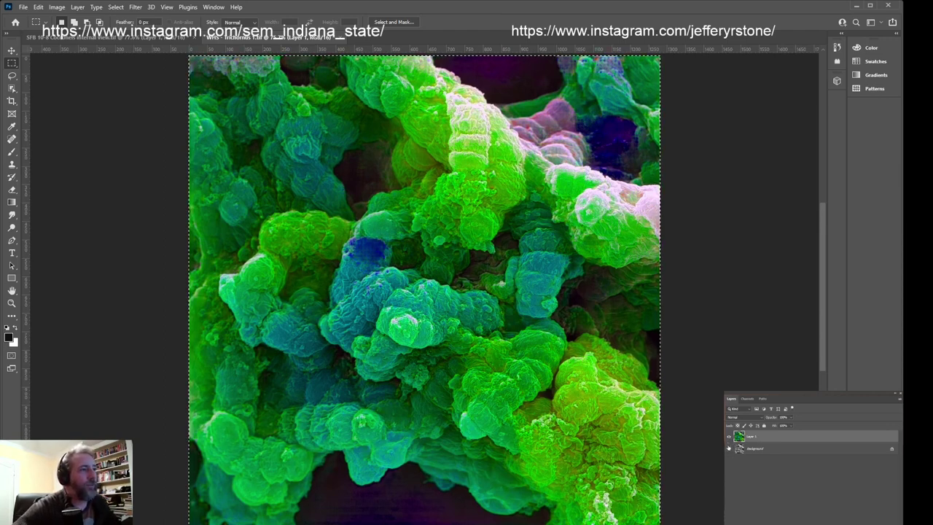
pyautogui.click(729, 436)
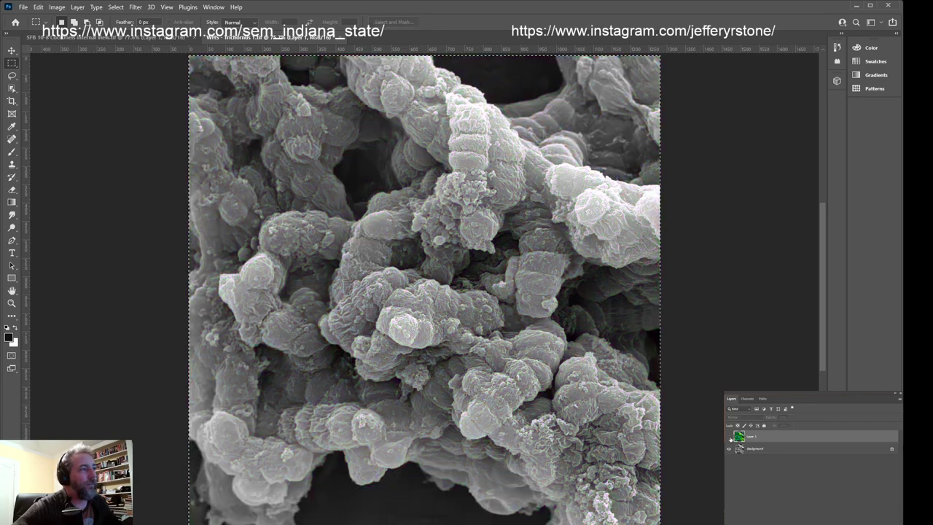
pyautogui.click(728, 436)
pyautogui.click(729, 436)
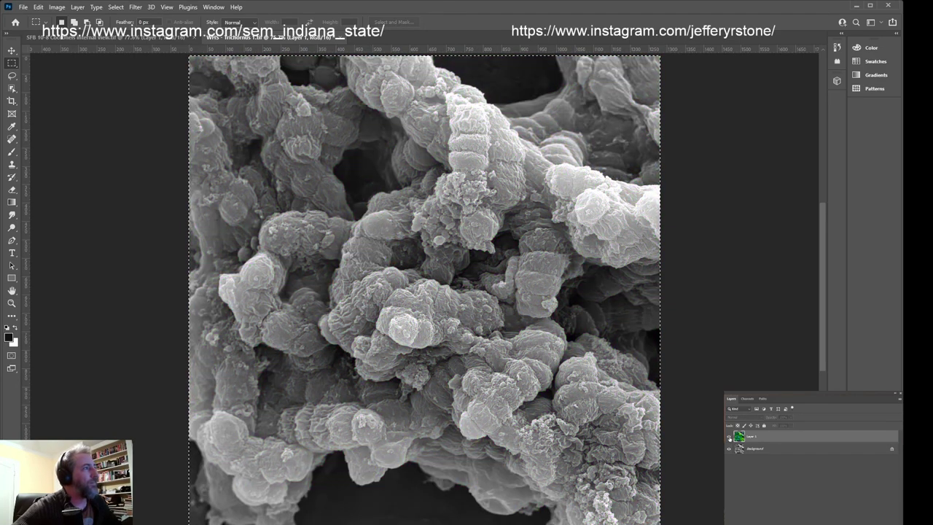
pyautogui.click(729, 436)
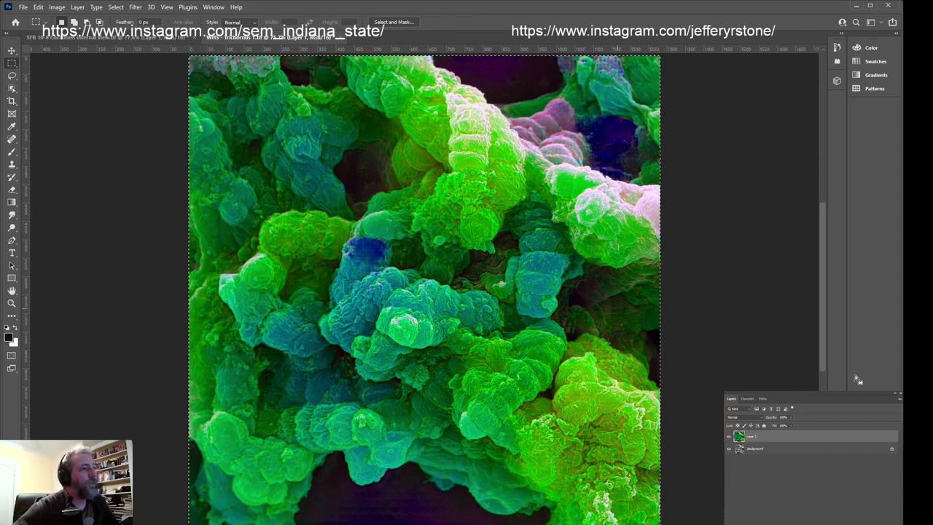
# With the Background layer selected, create a Gradient Fill layer in Overlay blend mode
pyautogui.click(754, 448)
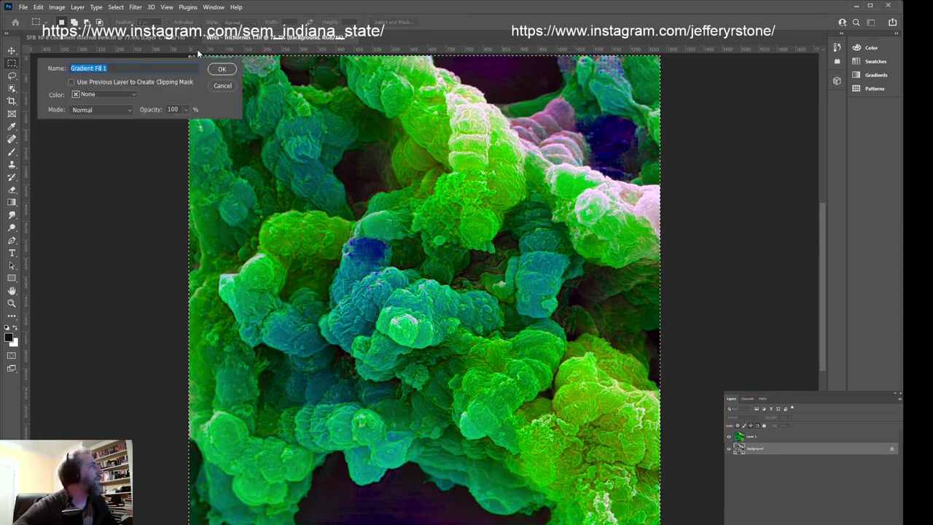
pyautogui.click(90, 110)
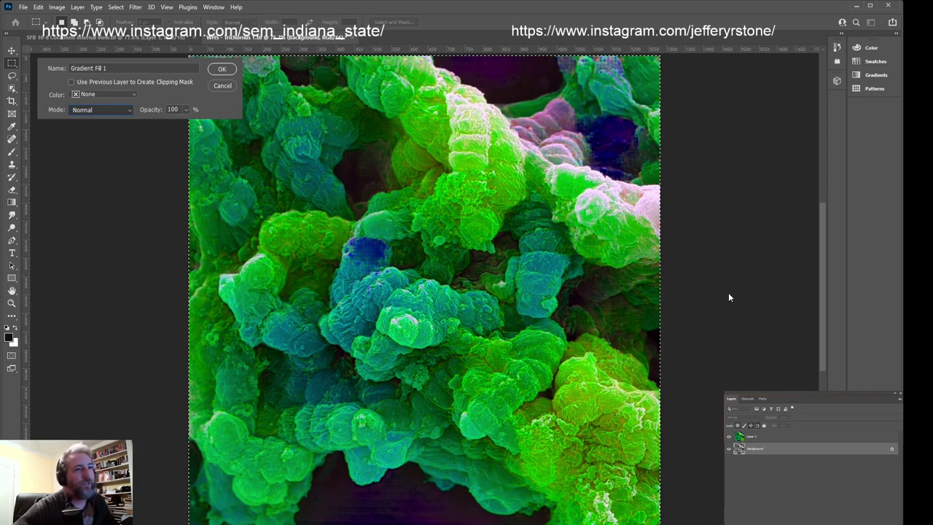
pyautogui.press('o')
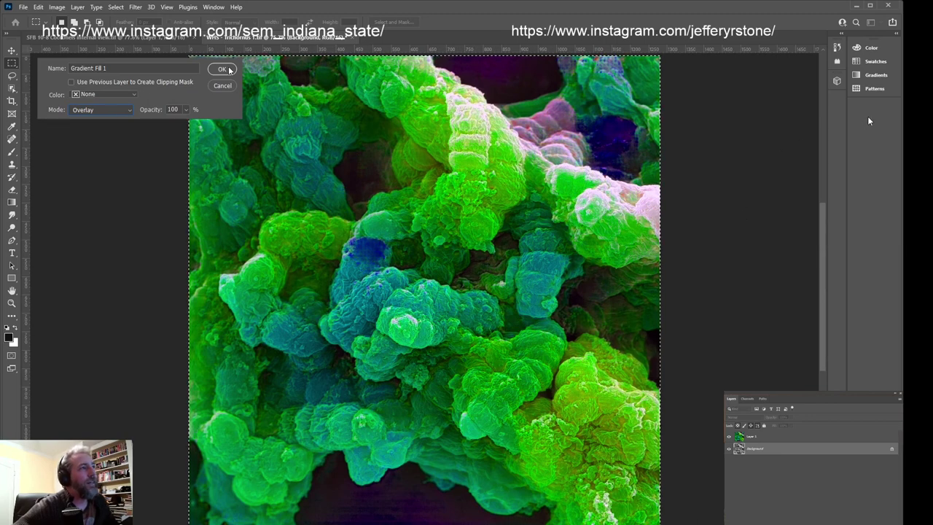
pyautogui.press('Return')
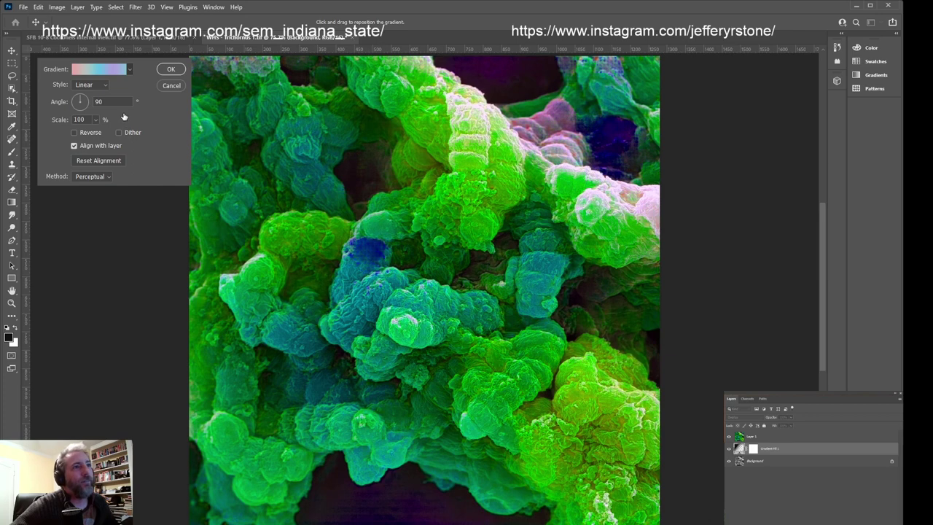
# Set Gradient Fill 1 to a Linear style at a -170.19° angle and confirm
pyautogui.click(97, 160)
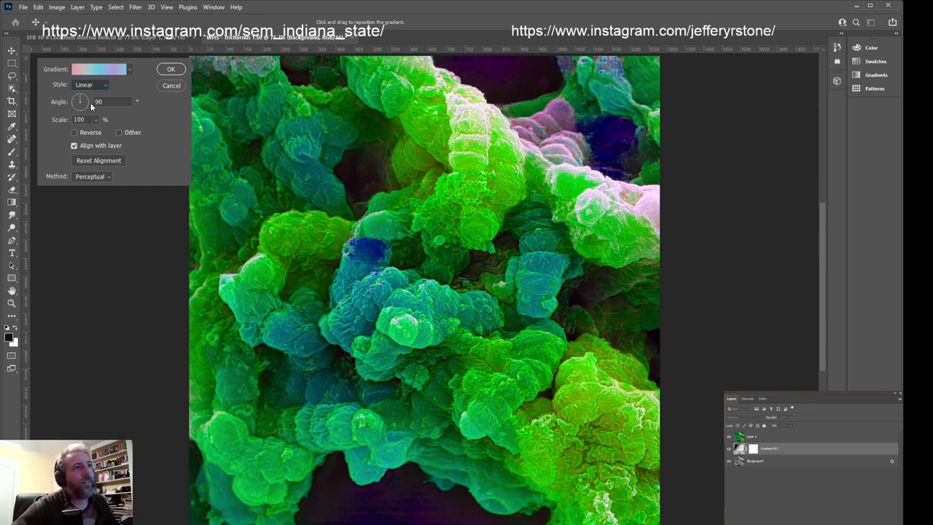
pyautogui.moveTo(83, 105)
pyautogui.mouseDown()
pyautogui.moveTo(79, 113)
pyautogui.moveTo(72, 103)
pyautogui.mouseUp()
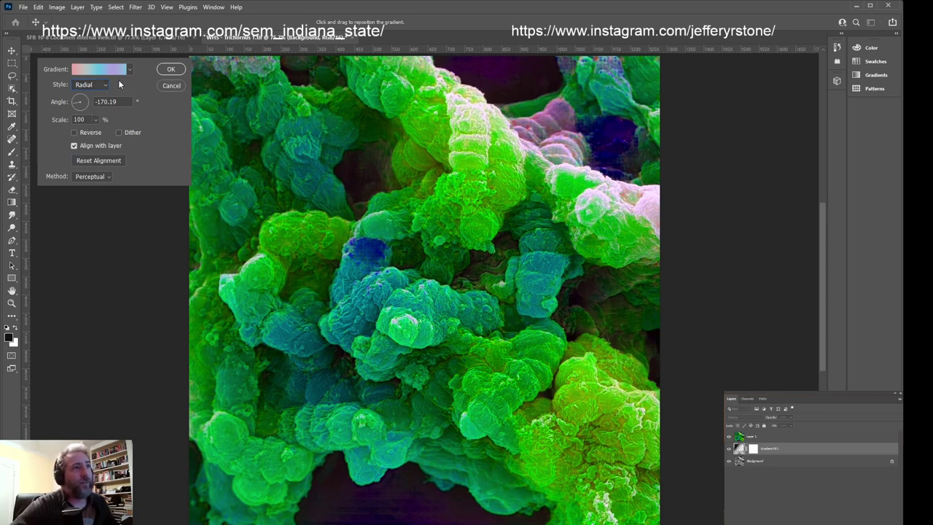
pyautogui.scroll(1, 99, 86)
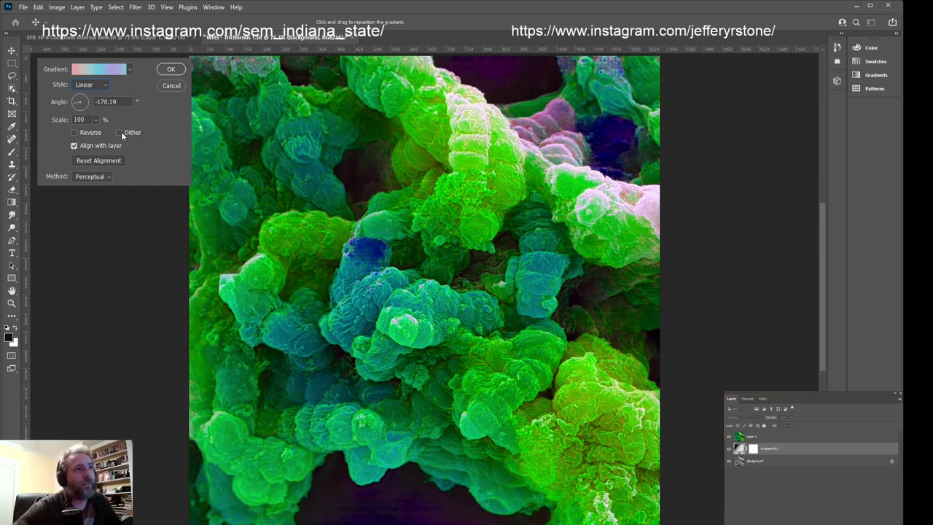
pyautogui.click(82, 178)
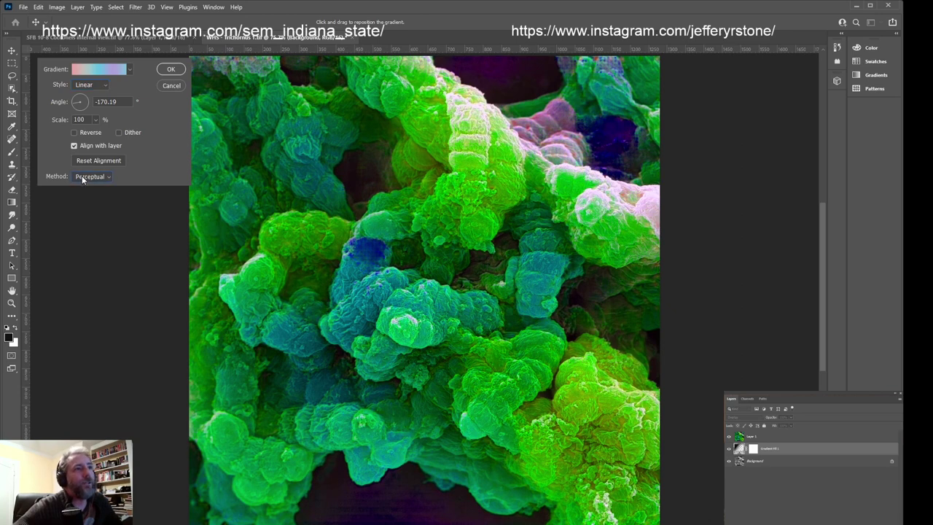
pyautogui.click(169, 69)
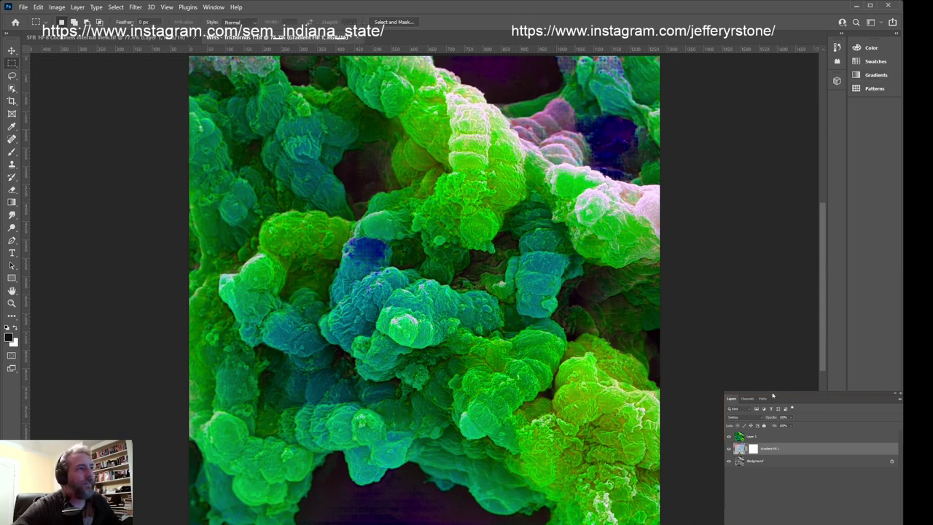
# Move Gradient Fill 1 above Layer 1 in the layer stack
pyautogui.moveTo(771, 452); pyautogui.dragTo(771, 436)
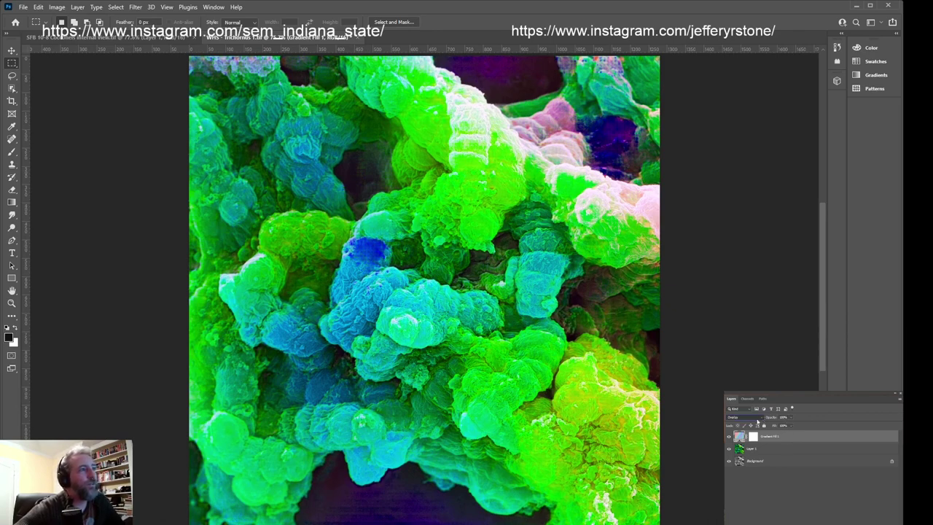
pyautogui.scroll(3, 758, 421)
pyautogui.scroll(-1, 740, 417)
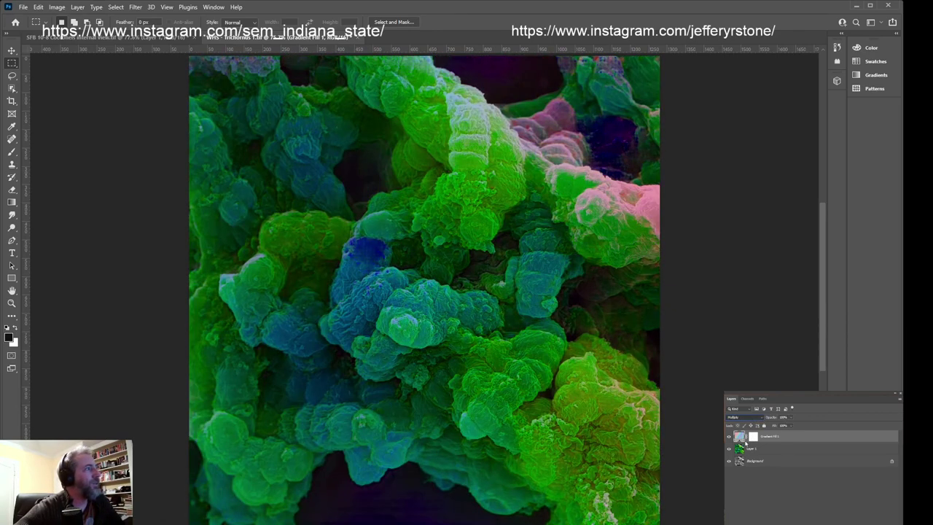
# Compare blend modes like Soft Light and Hard Light on the gradient, ending on Overlay
pyautogui.press('Down')
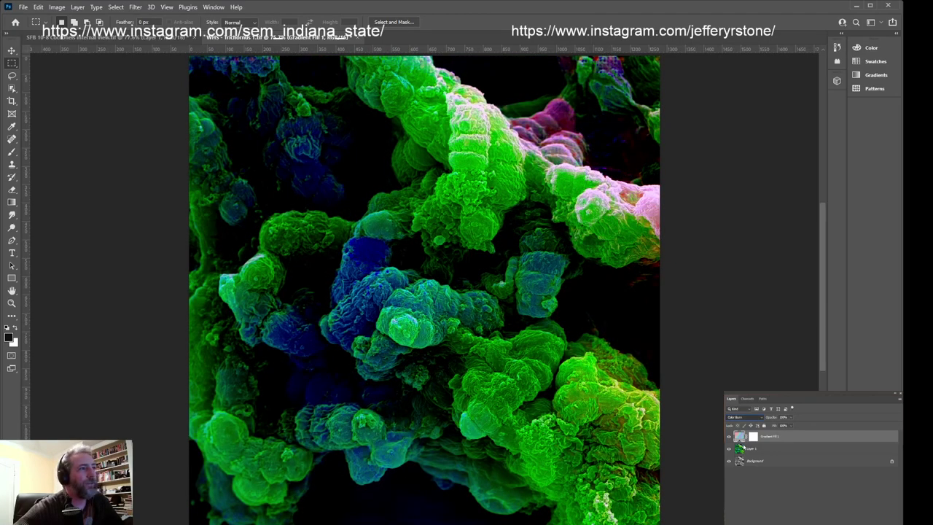
pyautogui.press('Down')
pyautogui.press('Down')
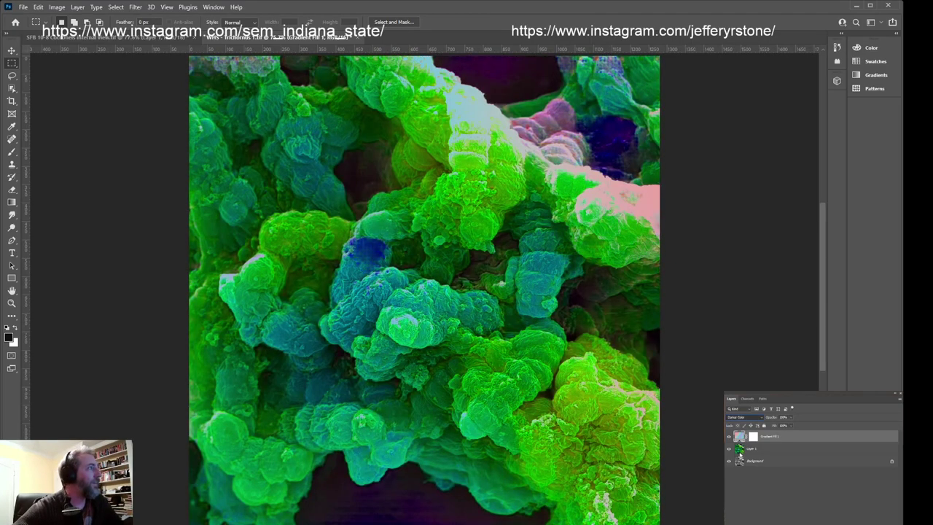
pyautogui.press('Down')
pyautogui.press('Down')
pyautogui.press('Down')
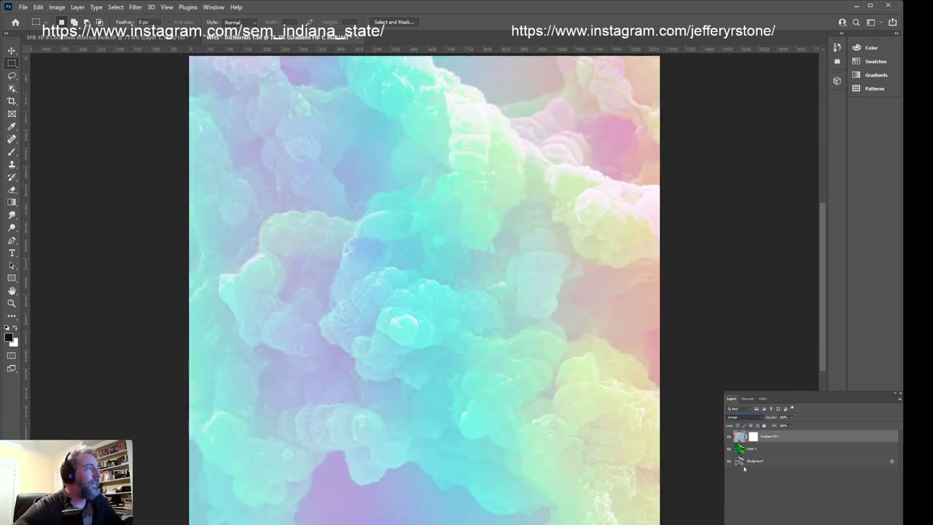
pyautogui.press('Down')
pyautogui.press('Down')
pyautogui.press('Down')
pyautogui.press('Down')
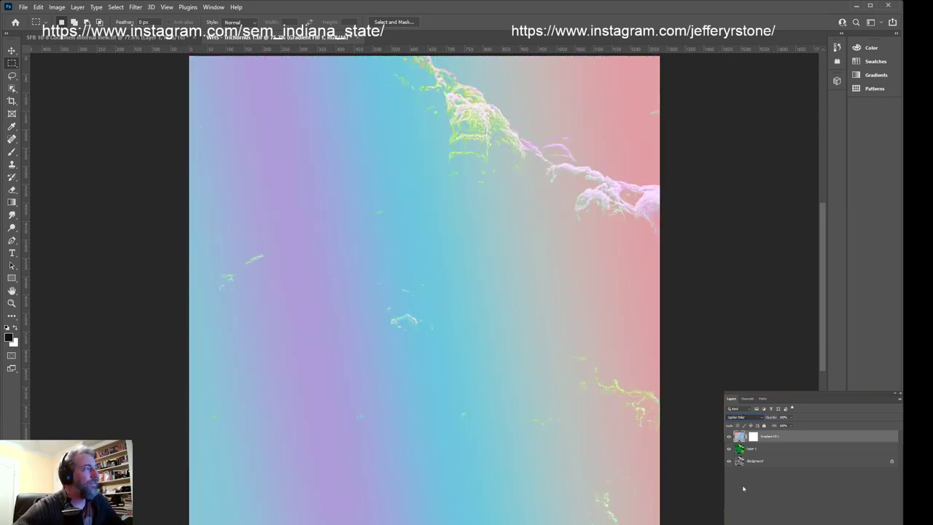
pyautogui.press('Down')
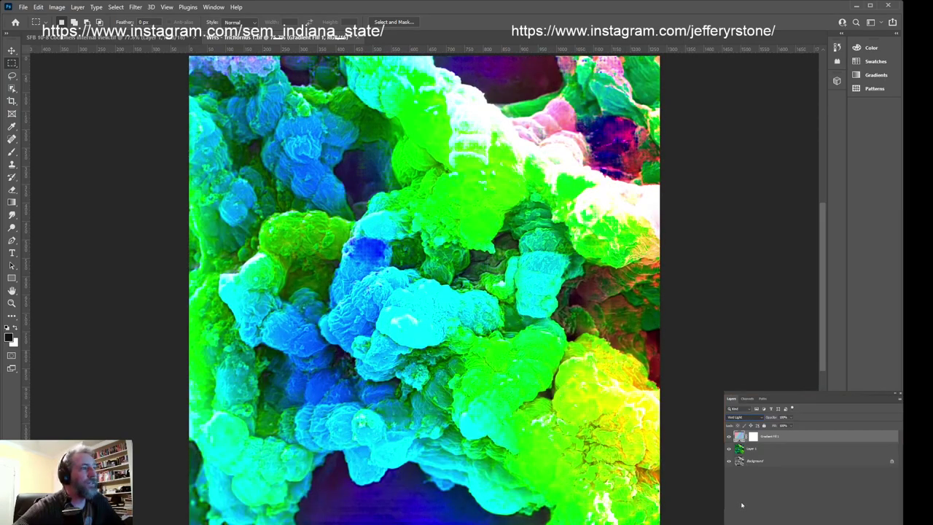
pyautogui.press('Down')
pyautogui.press('Up')
pyautogui.press('Up')
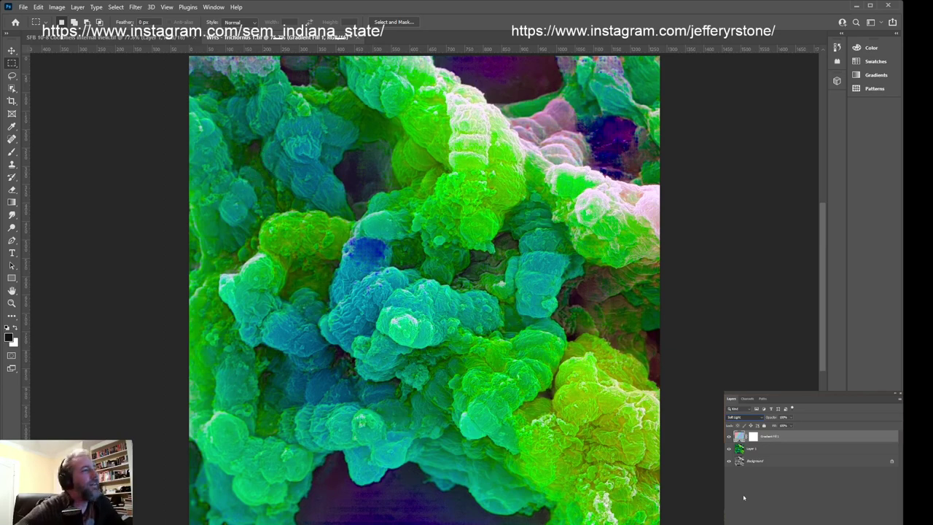
pyautogui.press('Down')
pyautogui.press('Down')
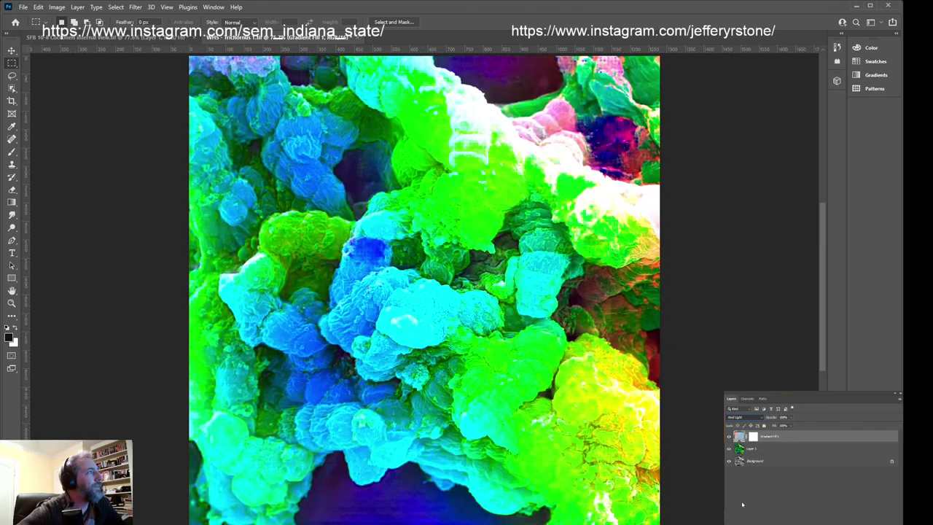
pyautogui.press('Down')
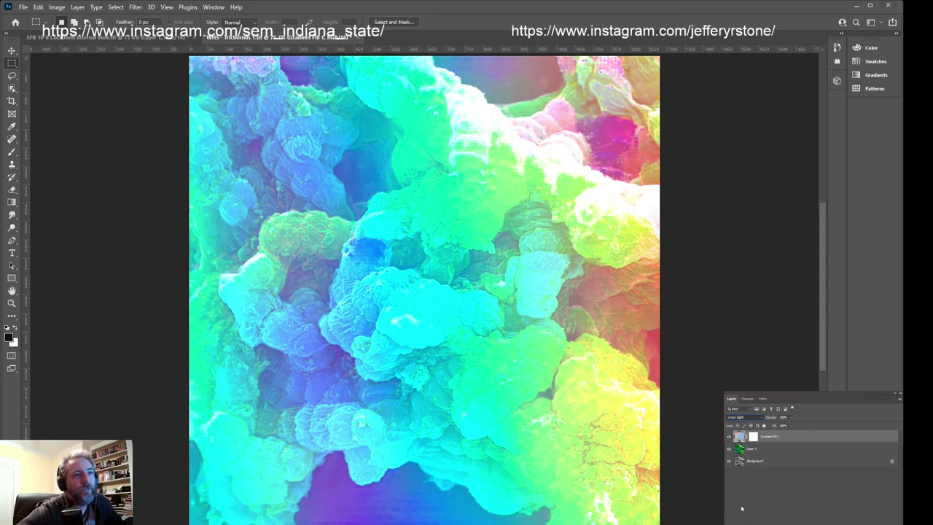
pyautogui.press('Down')
pyautogui.press('Down')
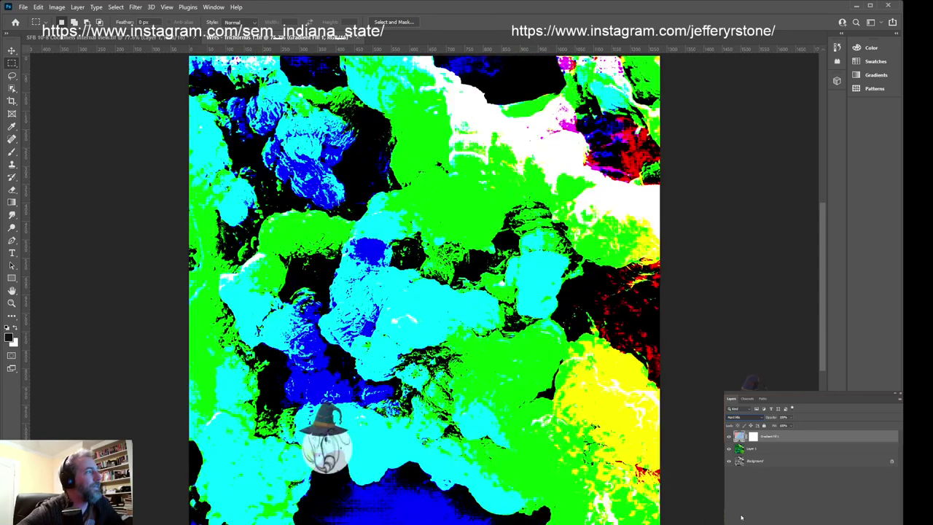
pyautogui.press('Up')
pyautogui.press('Up')
pyautogui.press('Up')
pyautogui.press('Up')
pyautogui.press('Up')
pyautogui.press('Up')
pyautogui.press('Up')
pyautogui.press('Up')
pyautogui.press('Up')
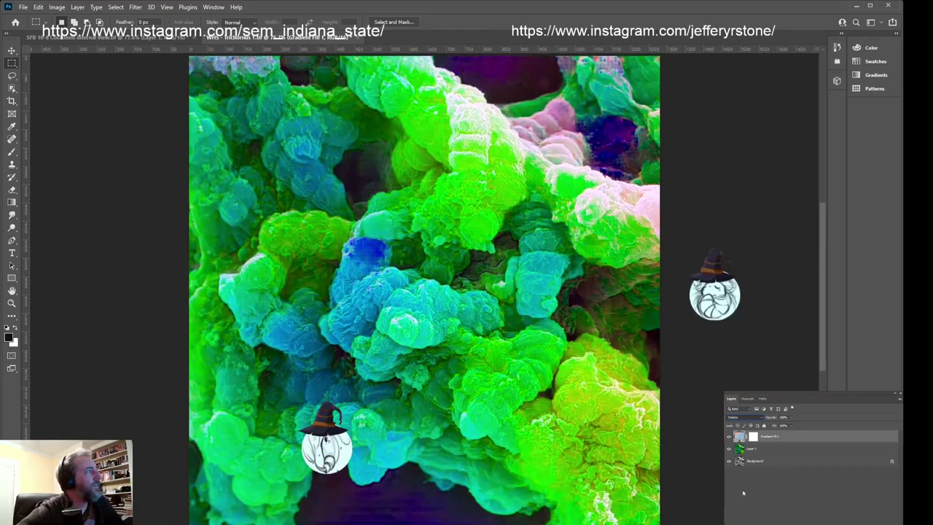
pyautogui.press('Down')
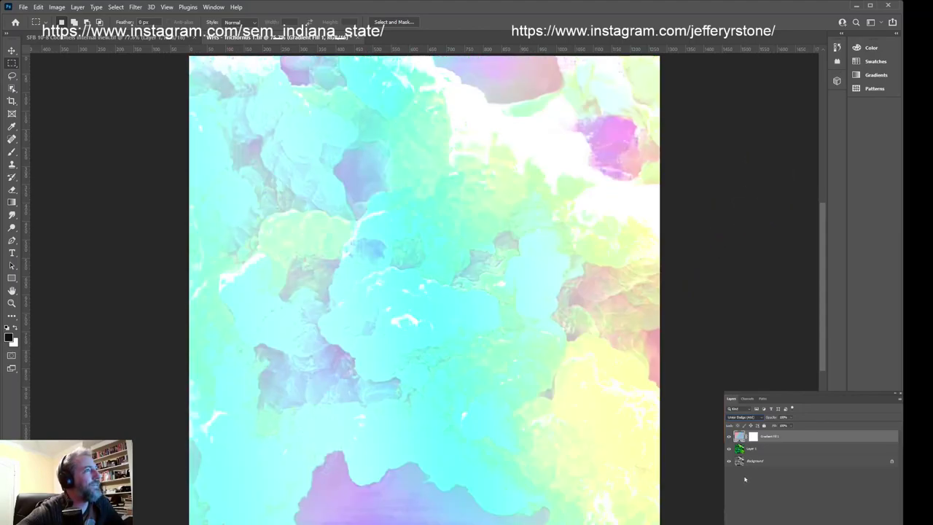
pyautogui.press('Down')
pyautogui.press('Down')
pyautogui.press('Down')
pyautogui.press('Down')
pyautogui.press('Down')
pyautogui.press('Down')
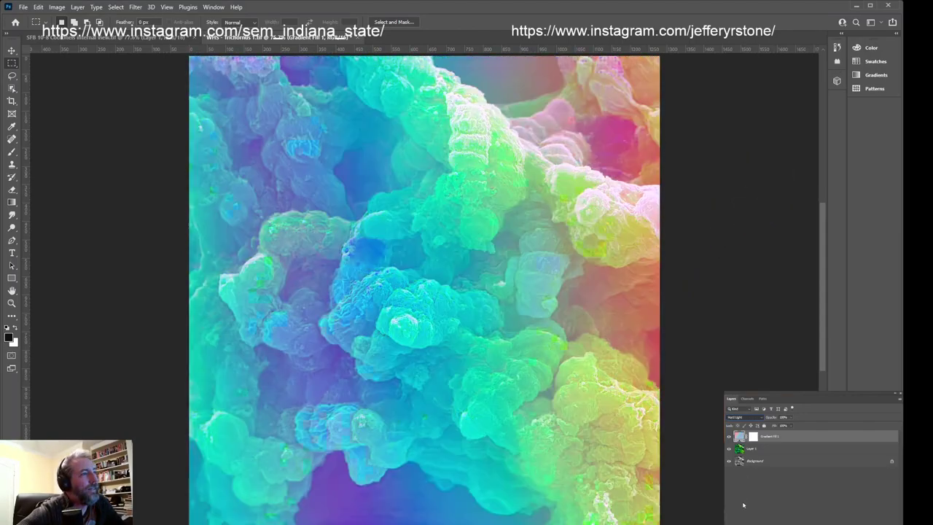
pyautogui.press('Down')
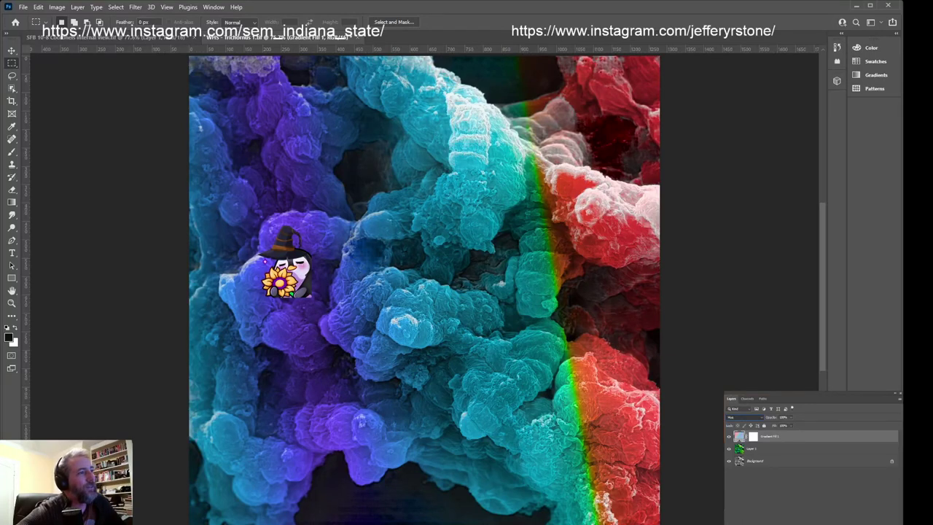
pyautogui.press('Down')
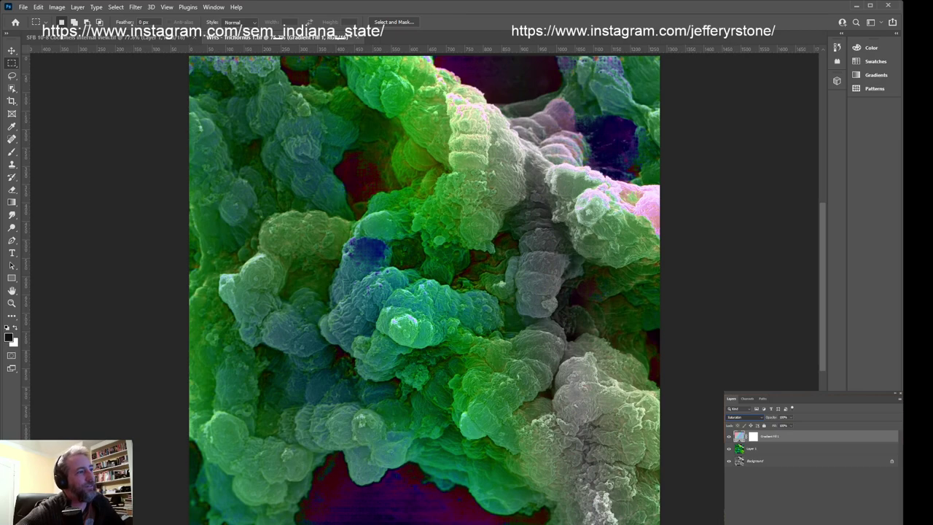
pyautogui.press('Up')
pyautogui.press('Up')
pyautogui.press('Down')
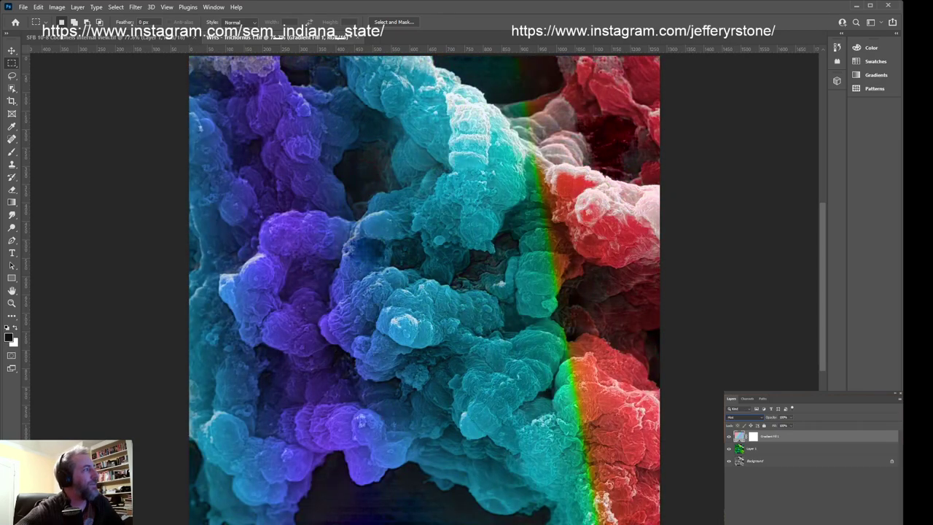
pyautogui.press('Down')
pyautogui.press('Up')
pyautogui.press('Up')
pyautogui.press('Up')
pyautogui.press('Up')
pyautogui.press('Up')
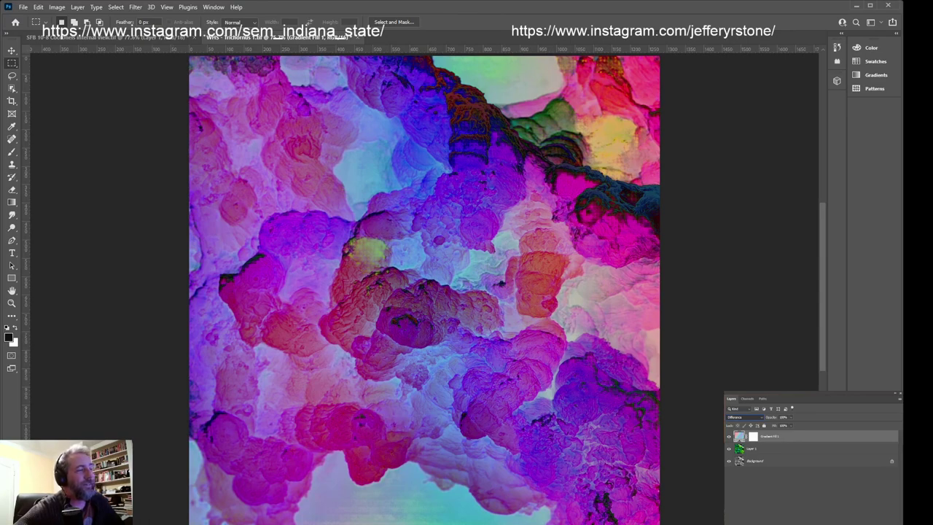
pyautogui.press('Down')
pyautogui.press('Down')
pyautogui.press('Down')
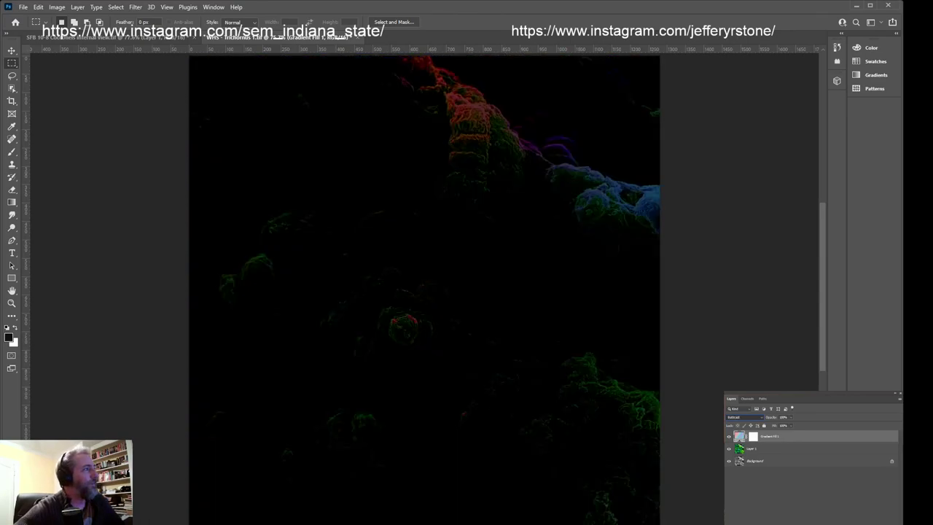
pyautogui.press('Up')
pyautogui.press('Up')
pyautogui.press('Down')
pyautogui.press('Up')
pyautogui.press('Up')
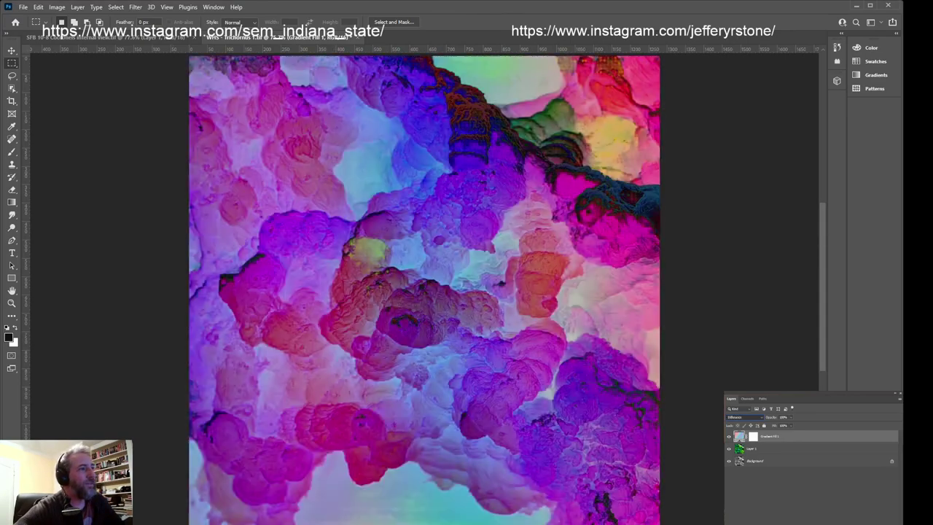
pyautogui.press('Up')
pyautogui.press('Up')
pyautogui.press('Up')
pyautogui.press('Up')
pyautogui.press('Up')
pyautogui.press('Up')
pyautogui.press('Up')
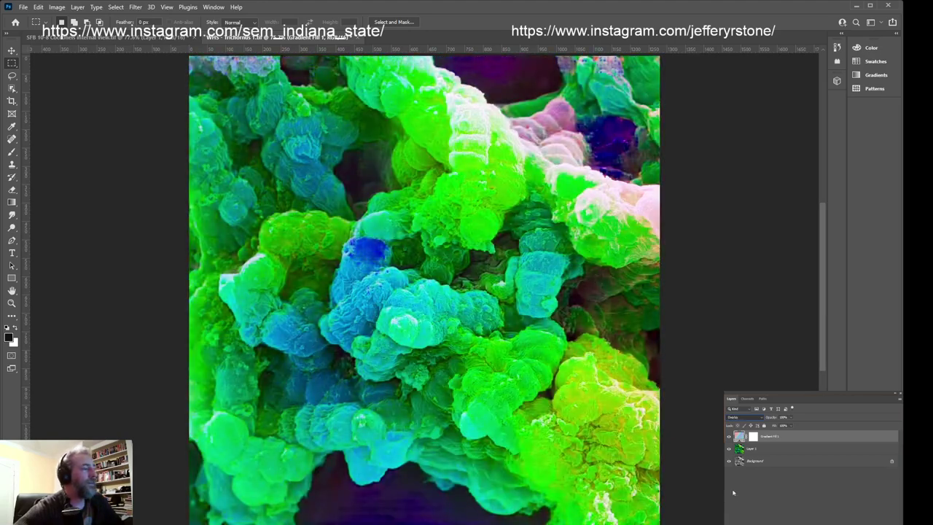
pyautogui.press('Down')
pyautogui.press('Down')
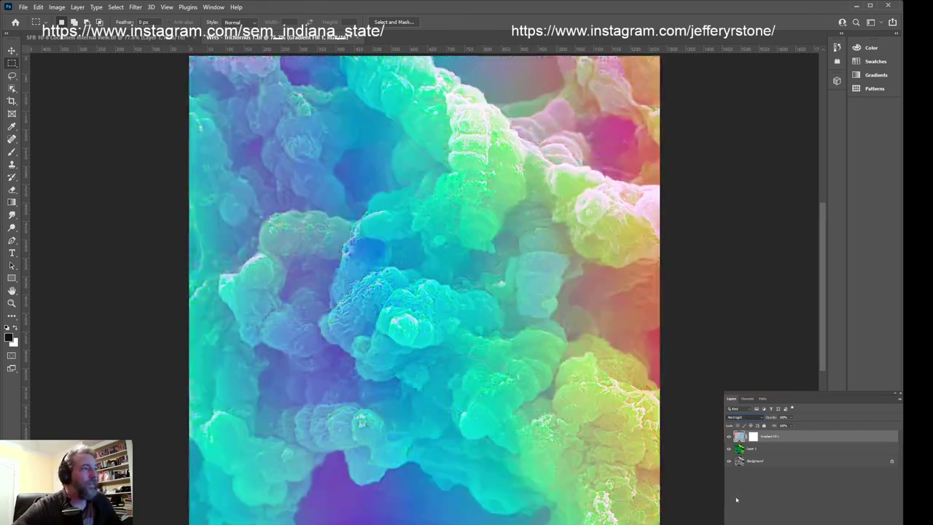
pyautogui.press('Up')
pyautogui.press('Up')
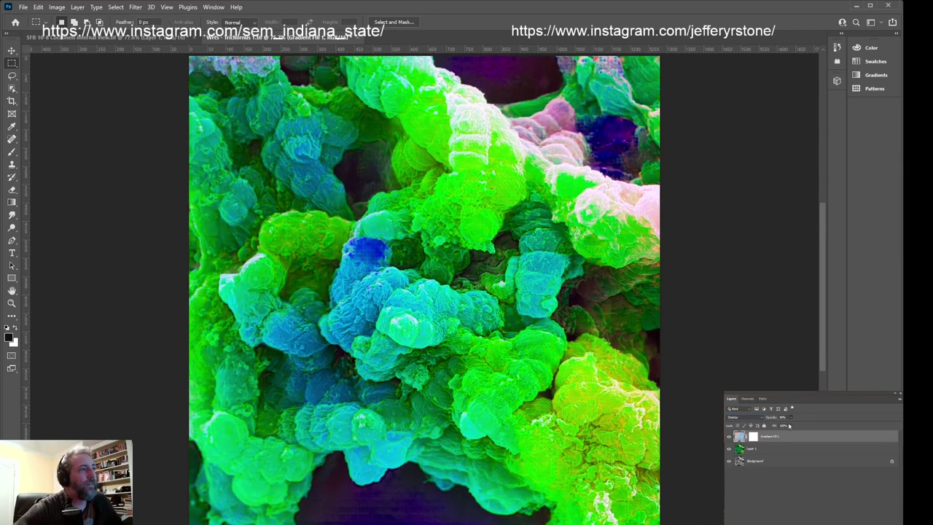
# Reduce Gradient Fill 1's opacity to mute the overlay into deeper greens and teals
pyautogui.moveTo(785, 427); pyautogui.dragTo(745, 427)
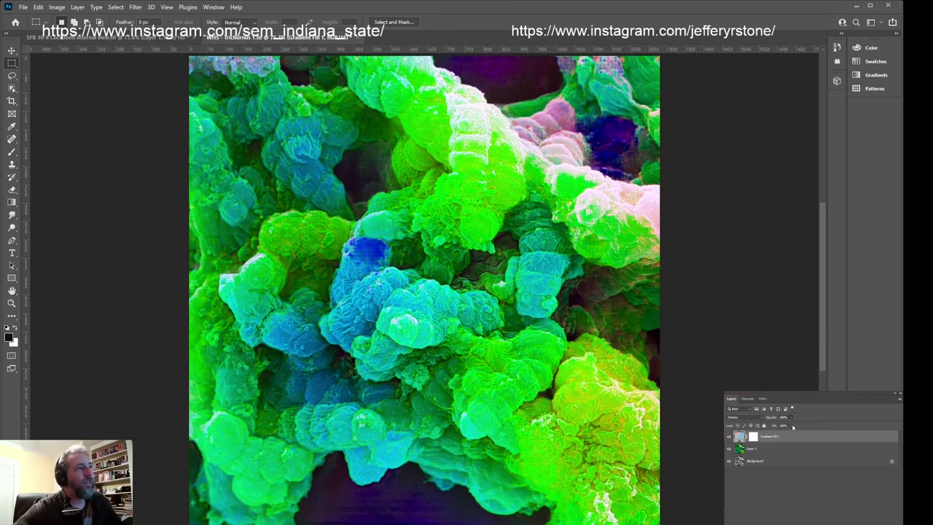
pyautogui.moveTo(784, 427); pyautogui.dragTo(772, 426)
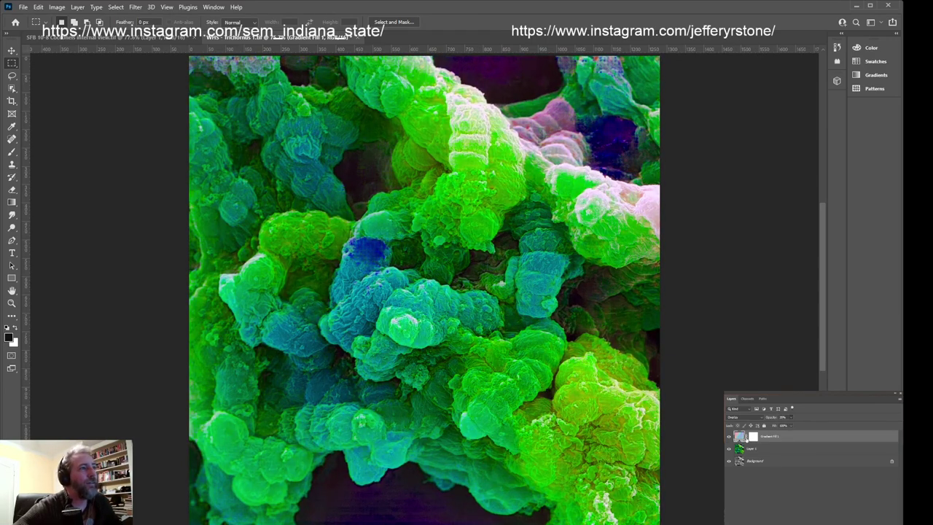
pyautogui.doubleClick(740, 437)
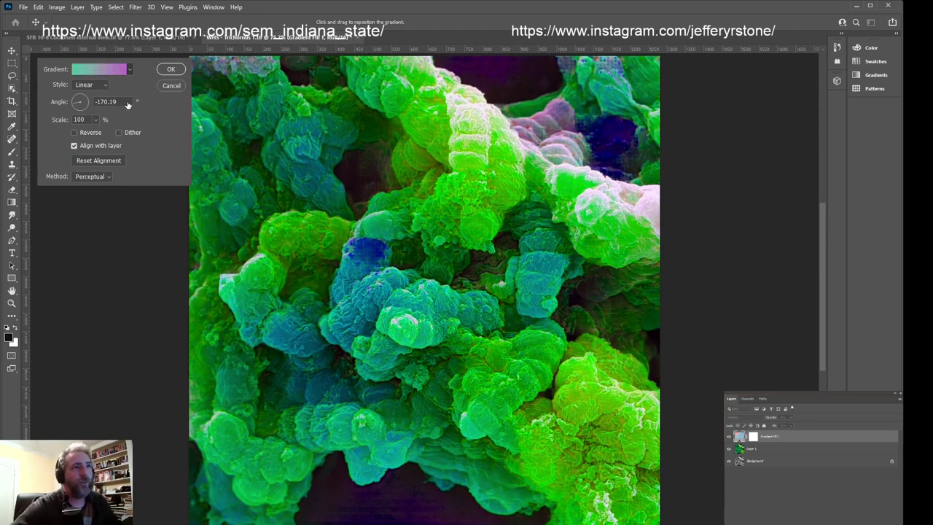
pyautogui.click(171, 69)
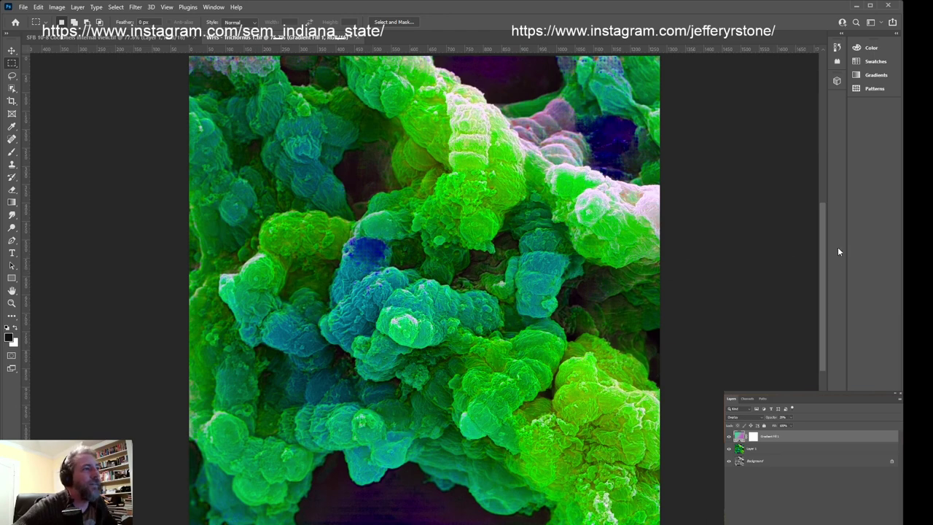
# Make Gradient Fill 1 a magenta-purple gradient at 52.22° with Reverse off, then adjust its opacity
pyautogui.doubleClick(740, 436)
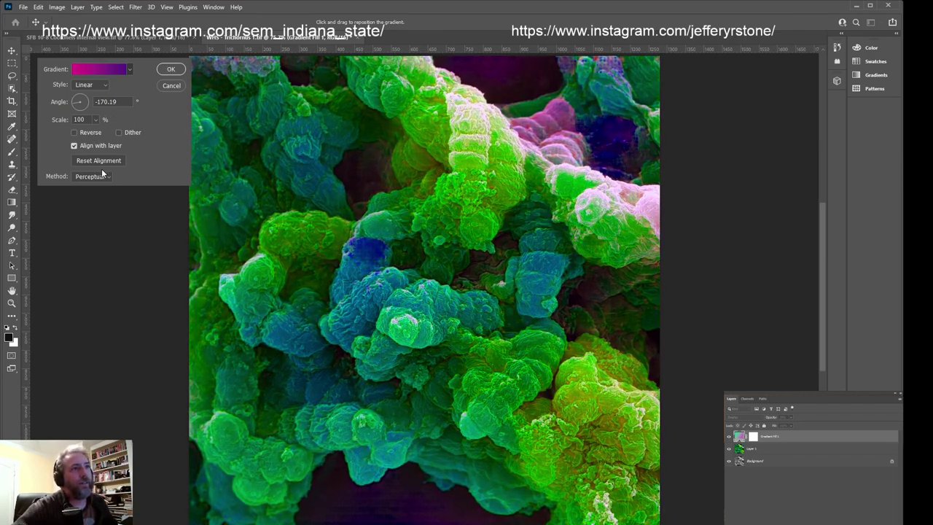
pyautogui.moveTo(76, 104); pyautogui.dragTo(89, 99)
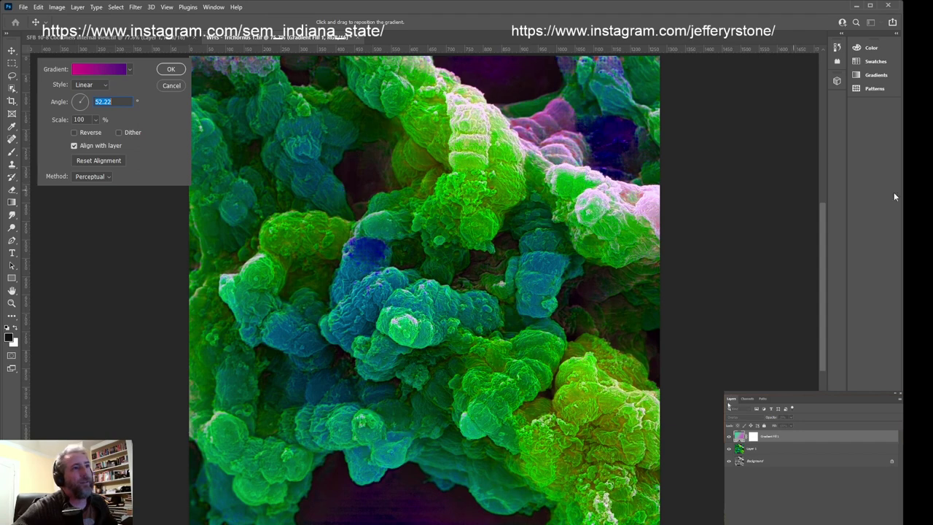
pyautogui.click(74, 132)
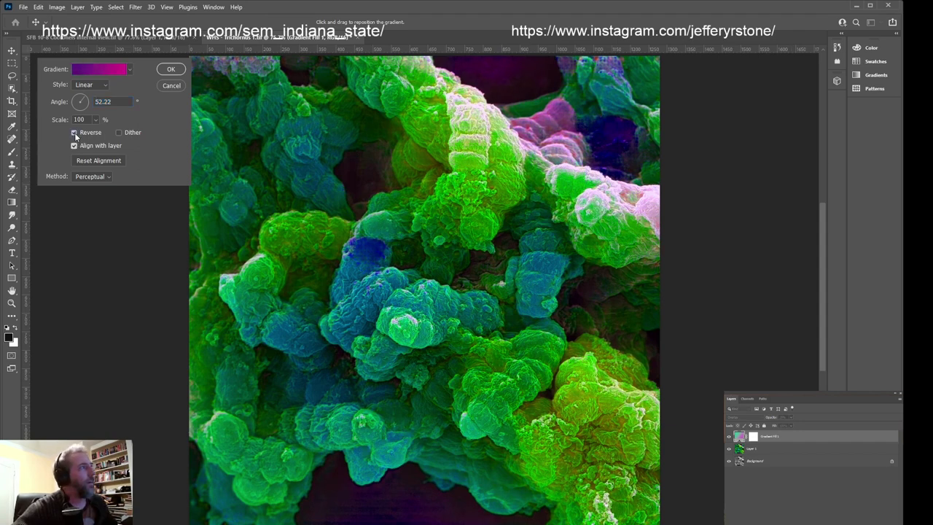
pyautogui.click(74, 133)
pyautogui.click(74, 133)
pyautogui.click(74, 133)
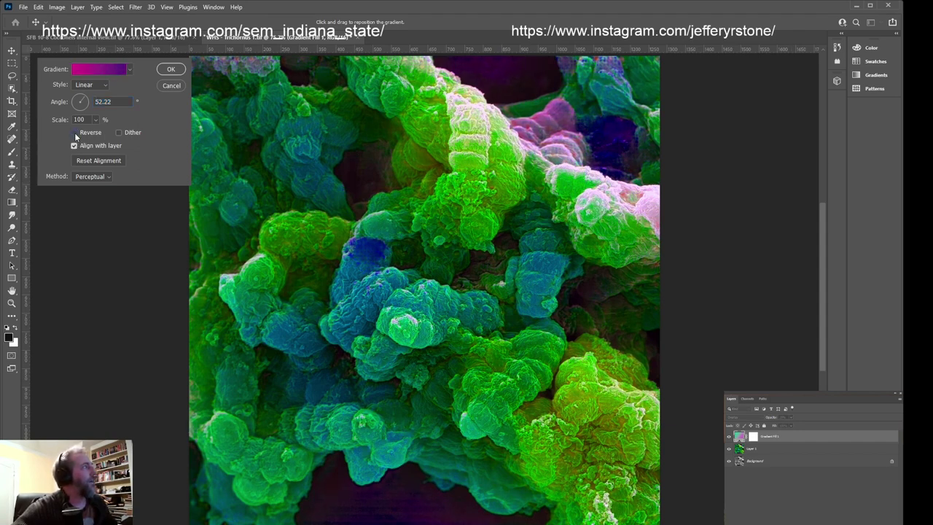
pyautogui.click(170, 70)
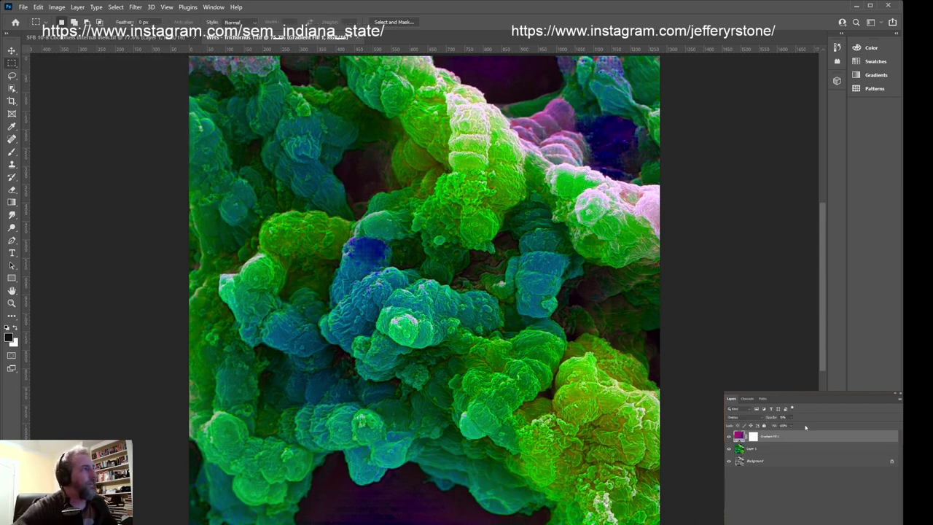
pyautogui.moveTo(805, 427); pyautogui.dragTo(804, 427)
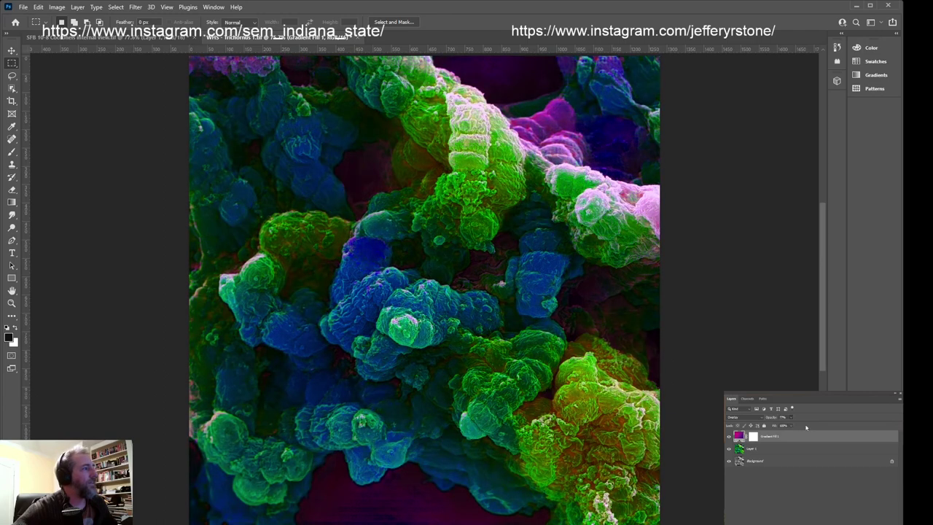
# Deselect the gradient fill layer and switch to the Object Selection tool
pyautogui.click(763, 506)
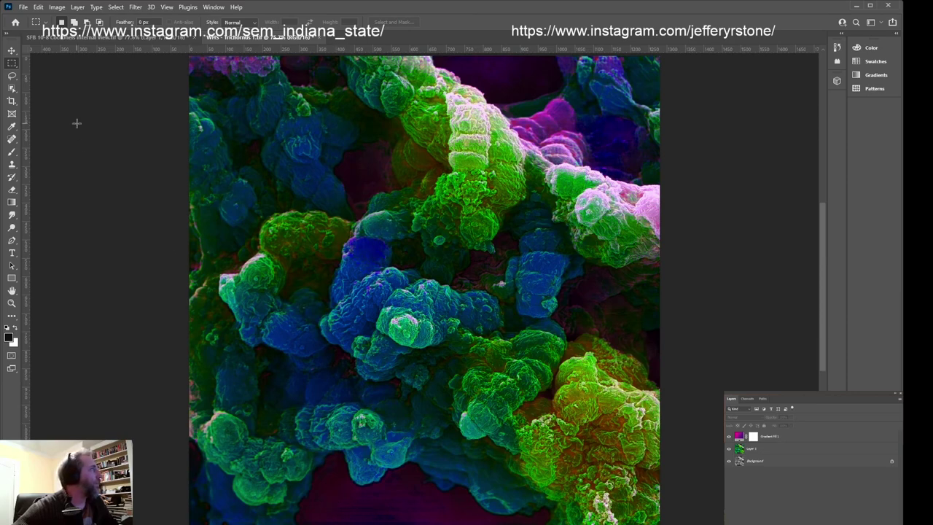
pyautogui.click(12, 89)
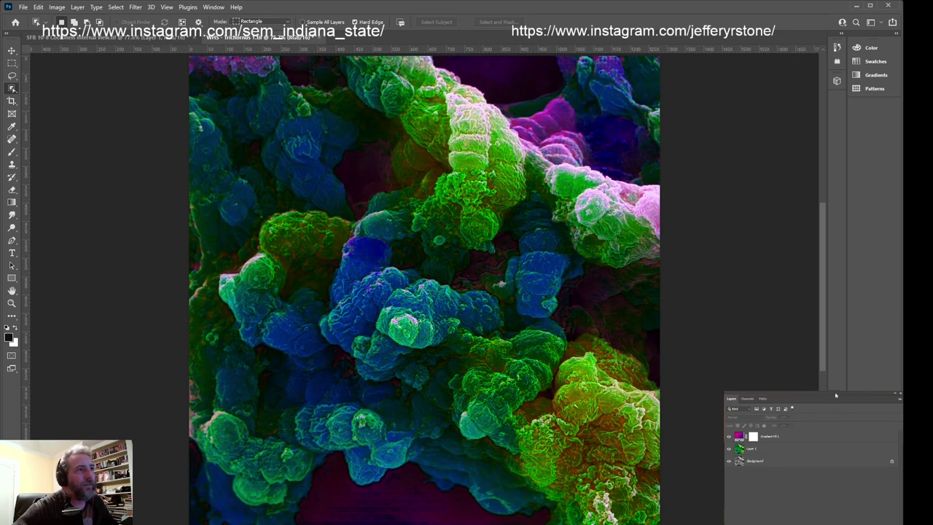
# On the Background layer, box-select the bottom purple gap, redoing it once, then enter Select and Mask
pyautogui.click(760, 462)
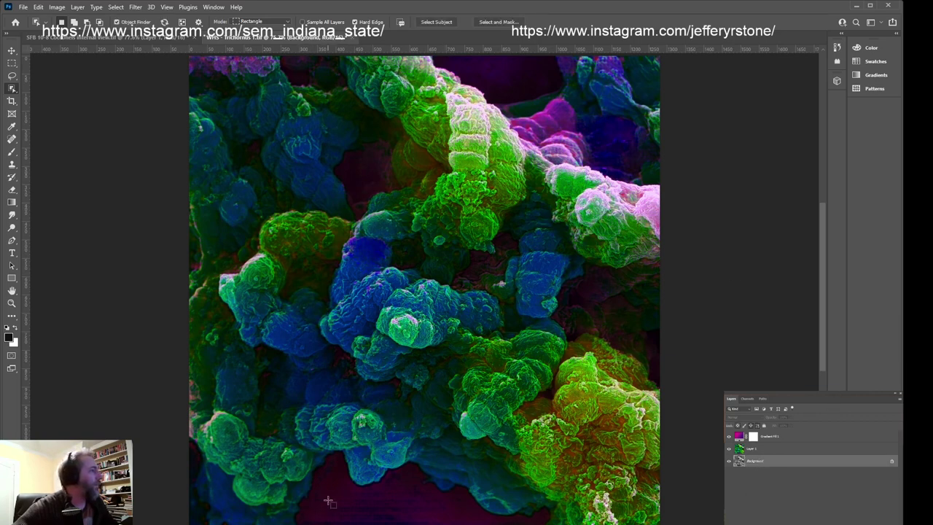
pyautogui.moveTo(246, 419); pyautogui.dragTo(564, 501)
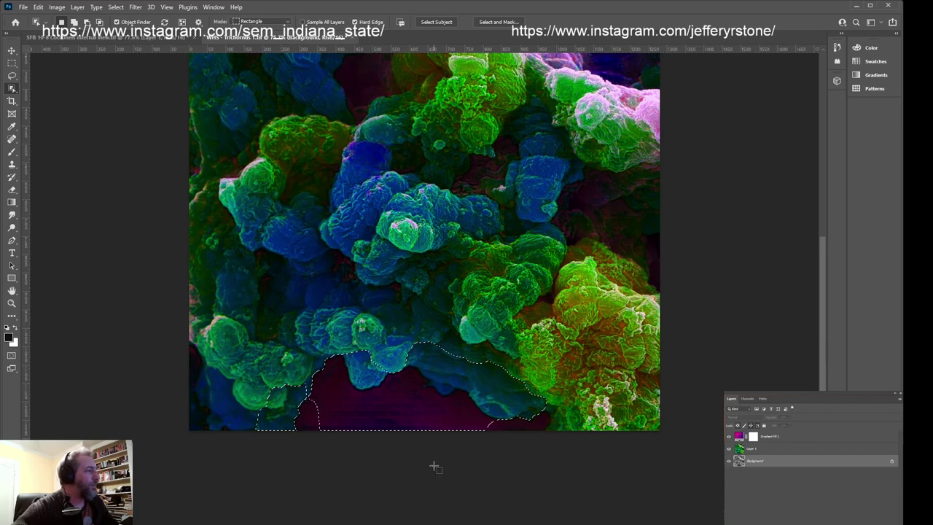
pyautogui.hotkey('ctrl', 'd')
pyautogui.moveTo(279, 452); pyautogui.dragTo(555, 348)
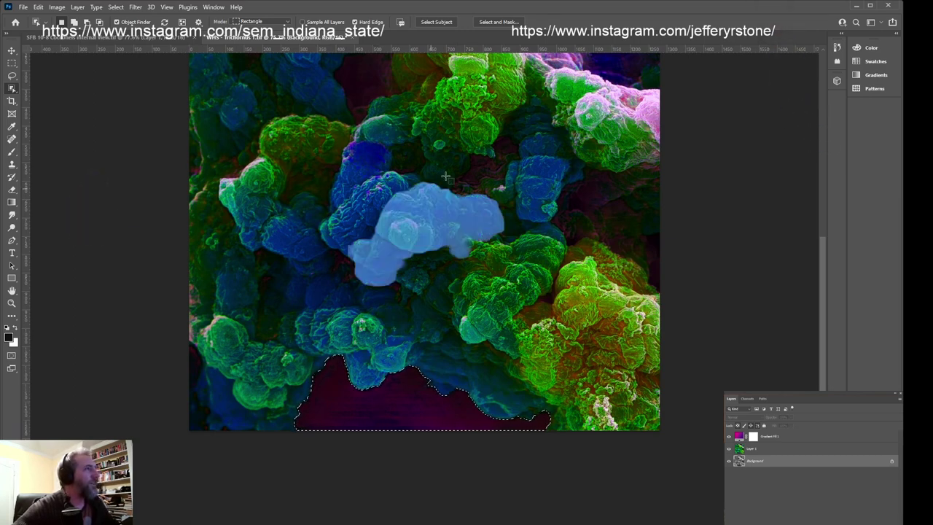
pyautogui.click(498, 23)
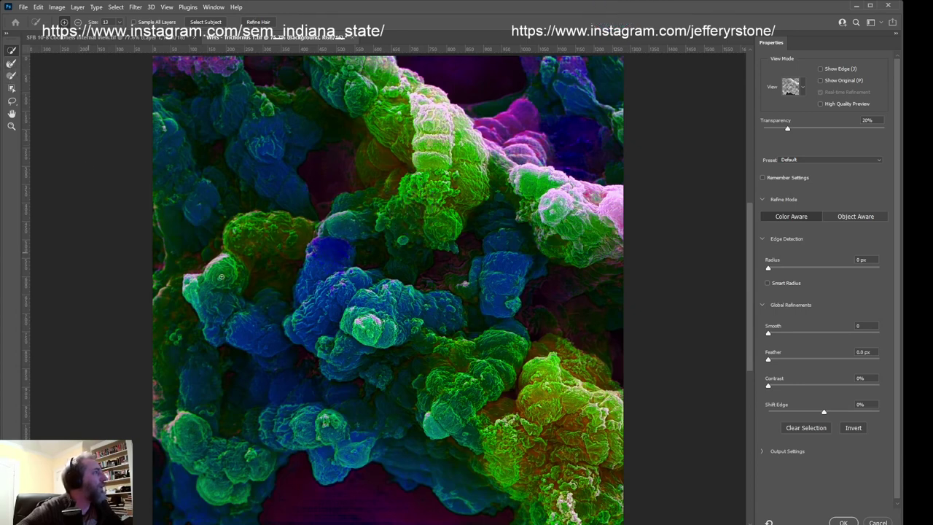
# Accept the refined bottom purple-gap selection in Select and Mask with OK
pyautogui.scroll(1, 380, 494)
pyautogui.scroll(-3, 380, 494)
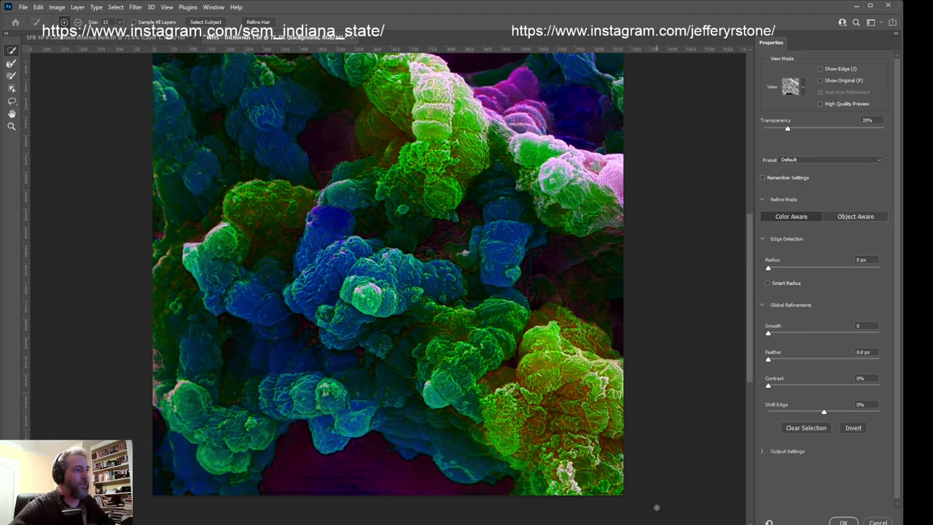
pyautogui.click(843, 522)
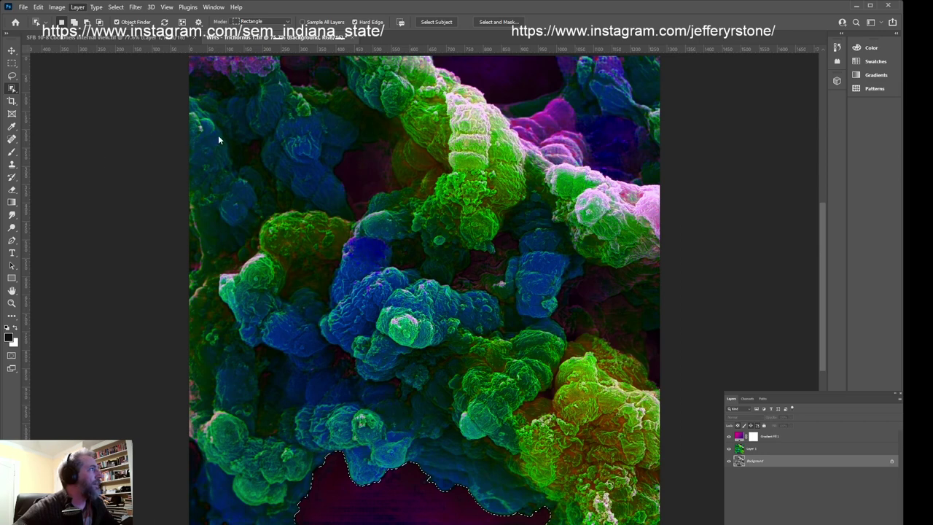
# Add a Brightness/Contrast 1 layer, move it above Gradient Fill 1, and select the top purple gap
pyautogui.hotkey('alt', 'l')
pyautogui.press('j')
pyautogui.press('b')
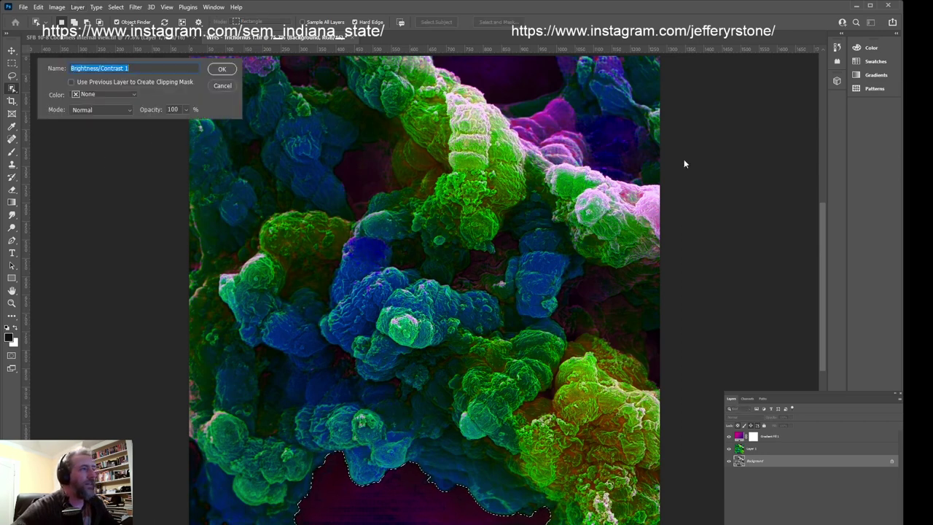
pyautogui.click(116, 111)
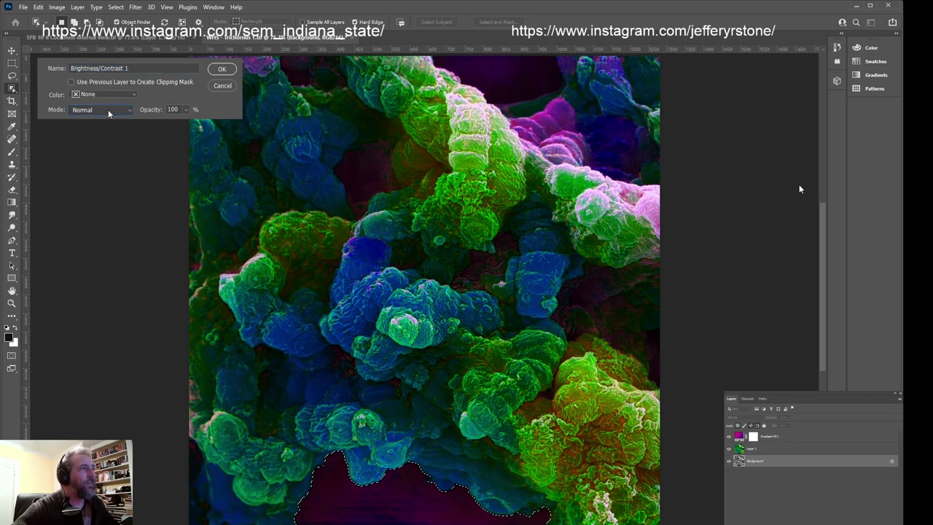
pyautogui.click(222, 69)
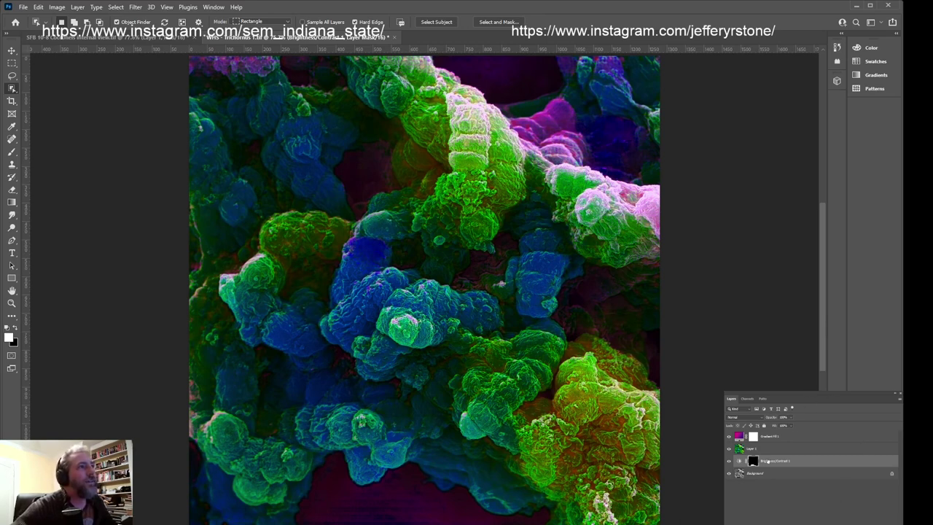
pyautogui.moveTo(767, 460); pyautogui.dragTo(766, 436)
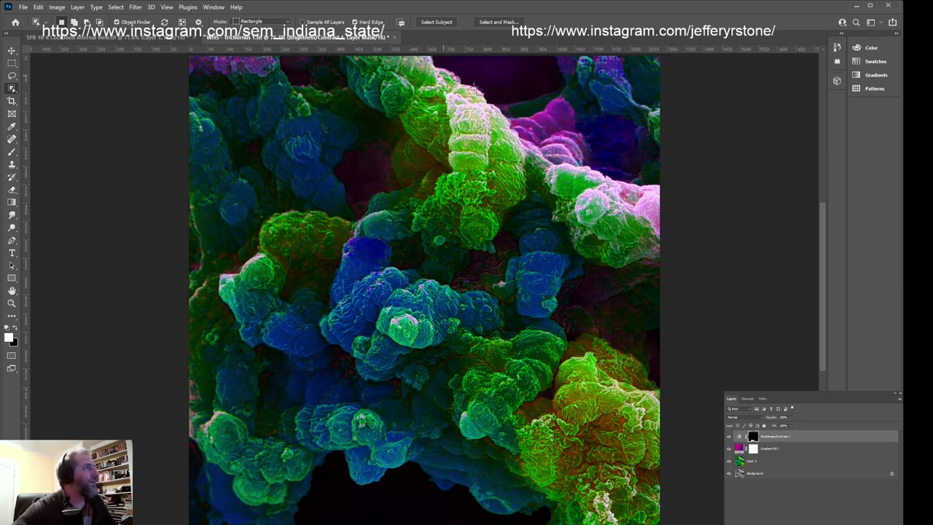
pyautogui.moveTo(577, 107); pyautogui.dragTo(425, 71)
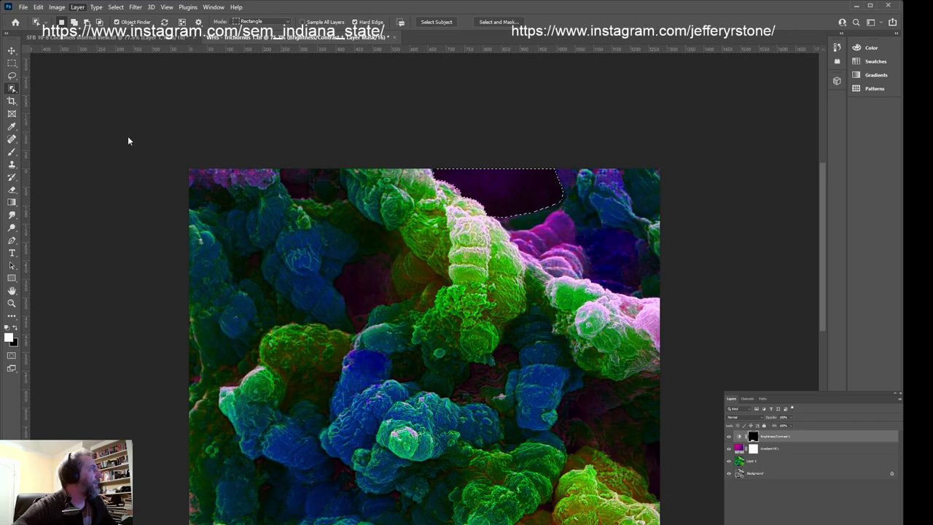
# Create a Brightness/Contrast 2 adjustment layer masked to the selected top purple gap
pyautogui.hotkey('ctrl', 'alt', 'b')
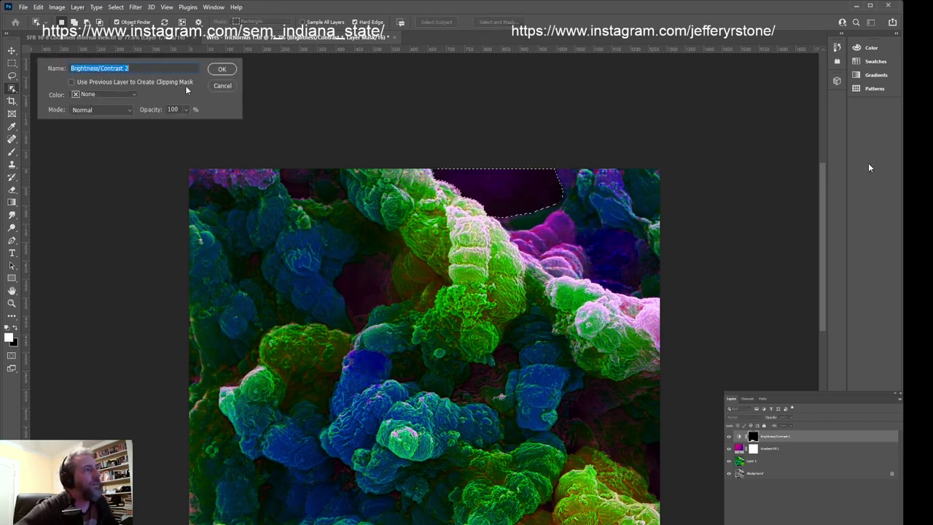
pyautogui.press('Return')
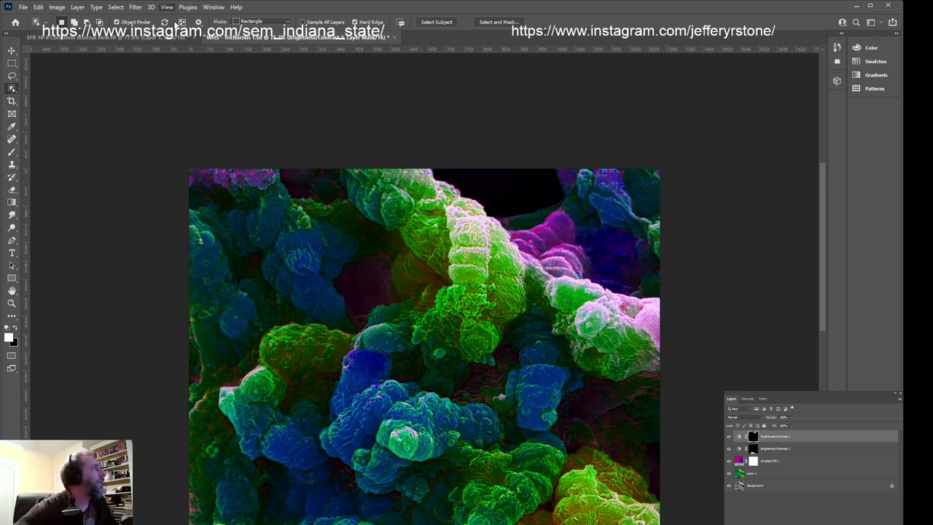
# Select the Rectangular Marquee tool from the toolbar
pyautogui.scroll(-3, 187, 96)
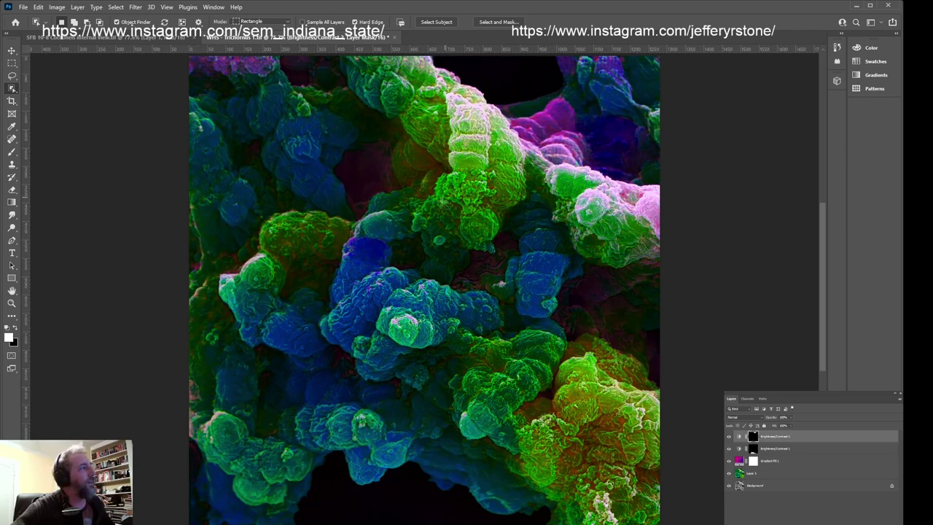
pyautogui.click(12, 63)
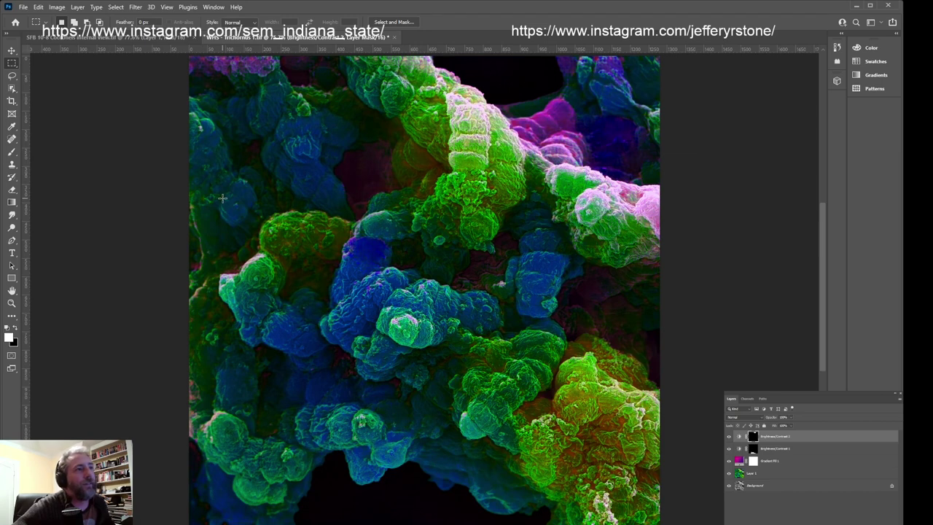
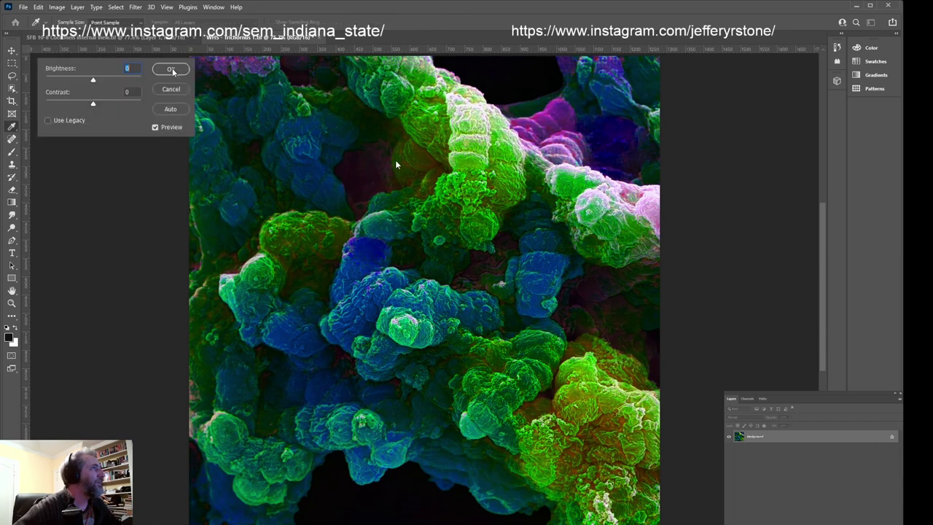
# Raise the SEM image's Brightness/Contrast contrast to 15 and apply it
pyautogui.moveTo(94, 107)
pyautogui.mouseDown()
pyautogui.moveTo(113, 107)
pyautogui.moveTo(67, 107)
pyautogui.moveTo(115, 107)
pyautogui.moveTo(104, 108)
pyautogui.mouseUp()
pyautogui.click(171, 68)
pyautogui.press('m')
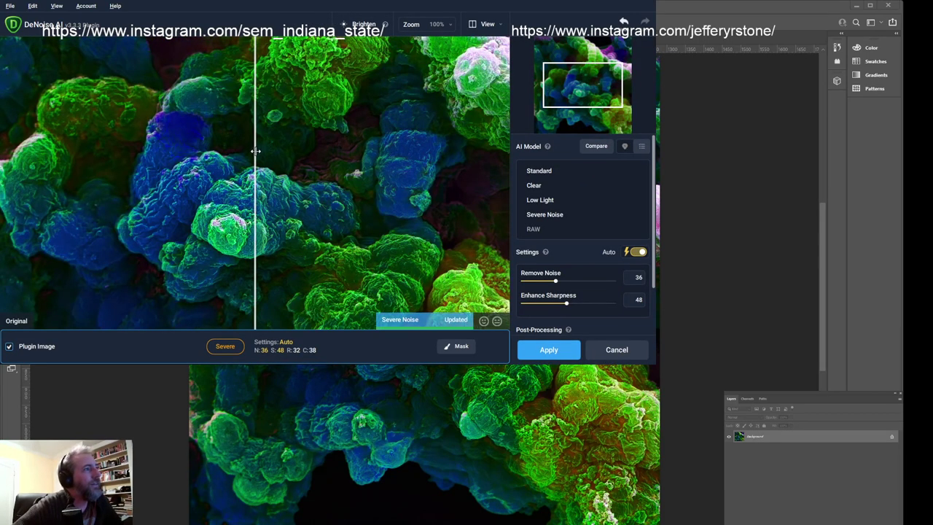
pyautogui.moveTo(254, 156); pyautogui.dragTo(308, 173)
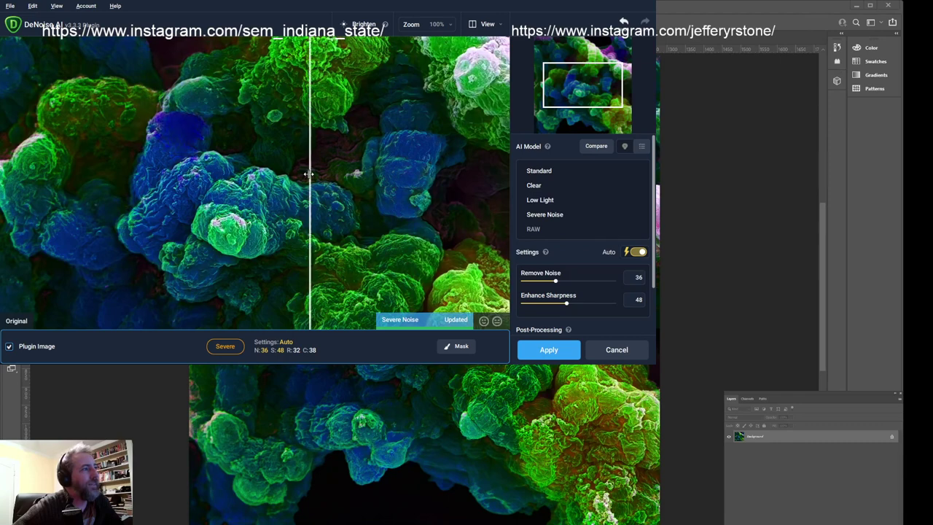
pyautogui.click(550, 204)
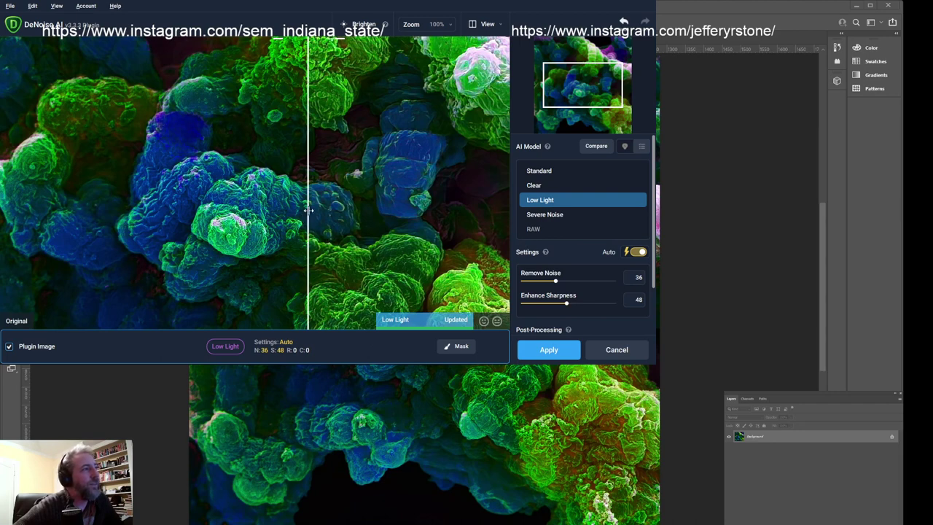
pyautogui.moveTo(308, 210); pyautogui.dragTo(220, 242)
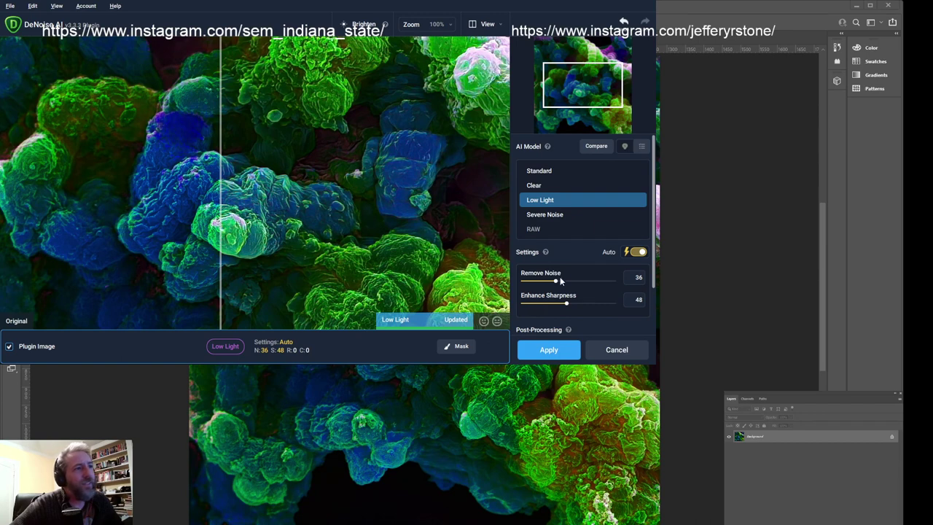
pyautogui.click(552, 216)
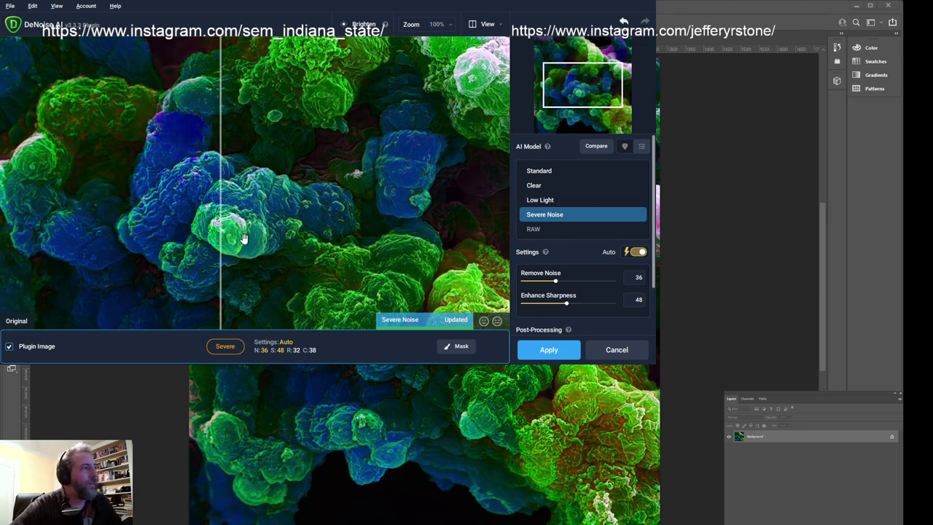
# Manually set Severe Noise to Remove Noise 22 and Enhance Sharpness 79, checking the split-view comparison
pyautogui.moveTo(557, 284); pyautogui.dragTo(528, 290)
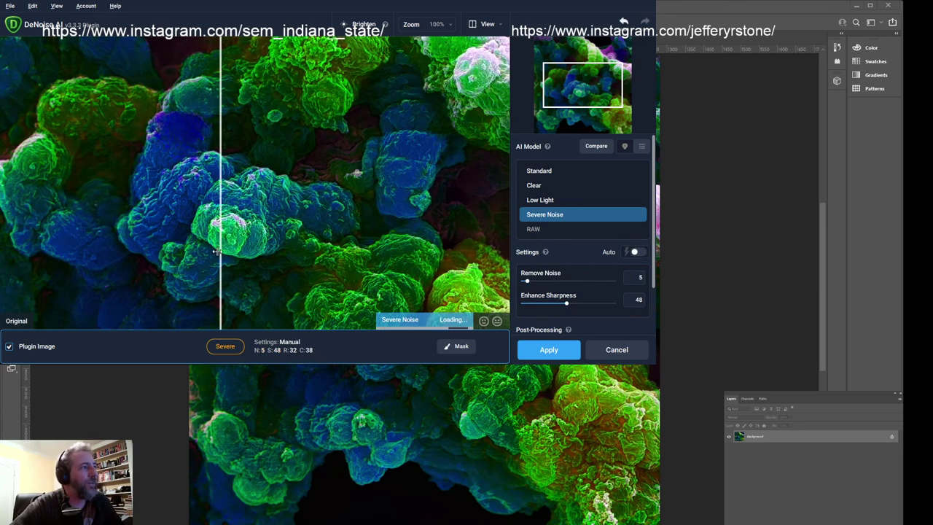
pyautogui.moveTo(531, 281); pyautogui.dragTo(537, 282)
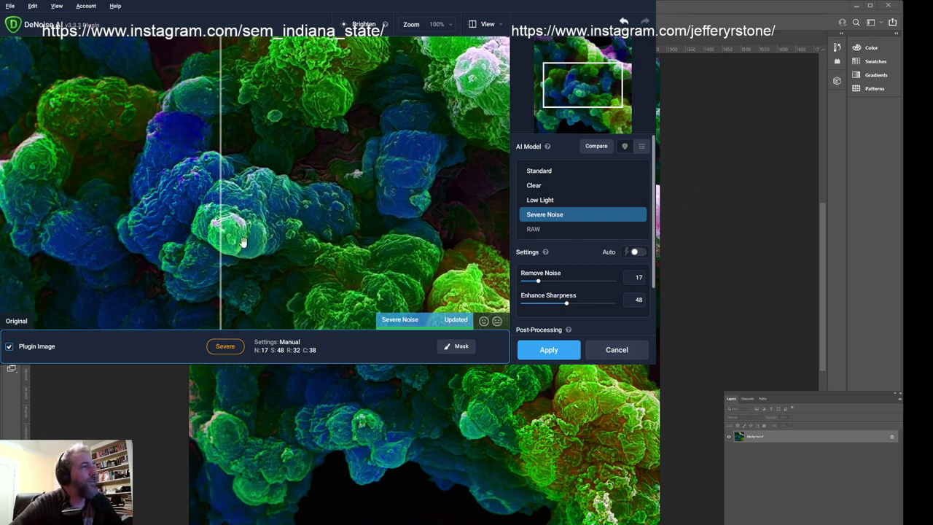
pyautogui.moveTo(219, 186)
pyautogui.mouseDown()
pyautogui.moveTo(121, 183)
pyautogui.moveTo(285, 183)
pyautogui.moveTo(194, 183)
pyautogui.moveTo(275, 179)
pyautogui.moveTo(204, 184)
pyautogui.mouseUp()
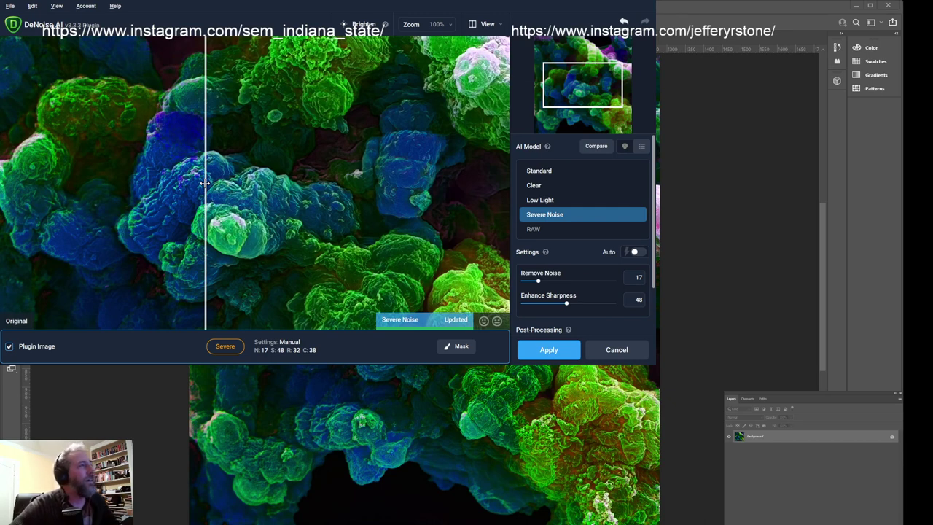
pyautogui.moveTo(205, 183); pyautogui.dragTo(208, 183)
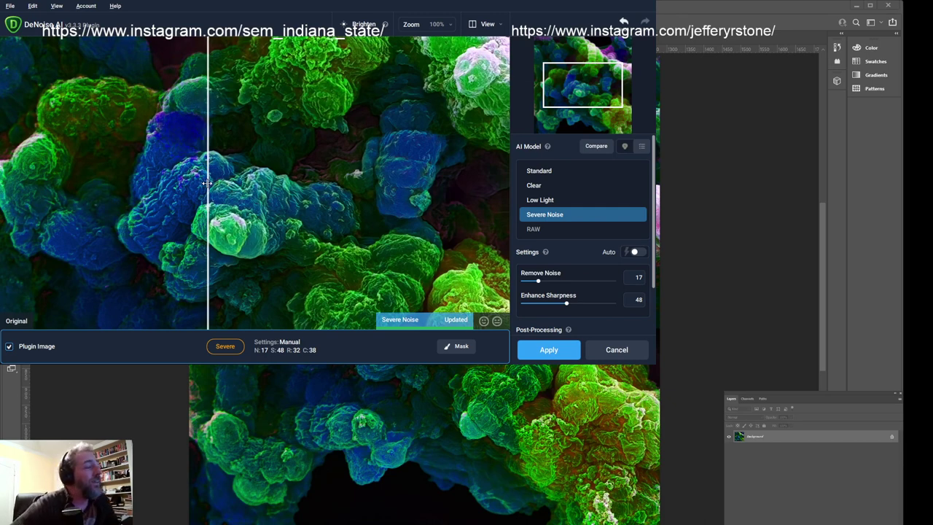
pyautogui.moveTo(207, 183)
pyautogui.mouseDown()
pyautogui.moveTo(250, 184)
pyautogui.moveTo(204, 187)
pyautogui.mouseUp()
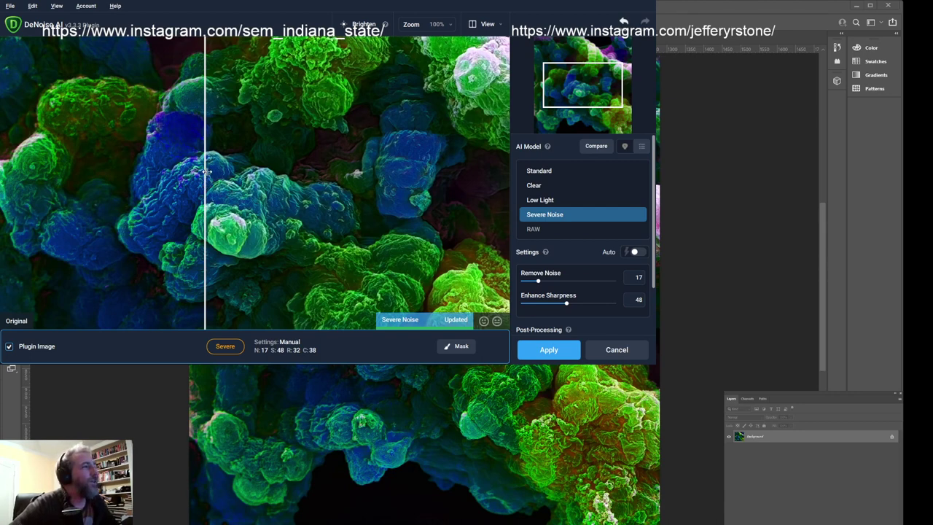
pyautogui.moveTo(205, 169); pyautogui.dragTo(201, 191)
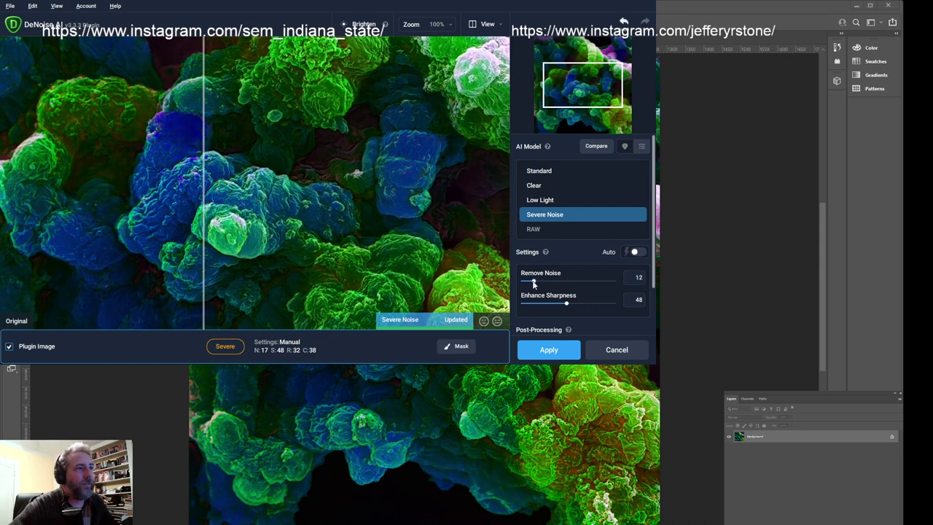
pyautogui.moveTo(538, 282); pyautogui.dragTo(595, 303)
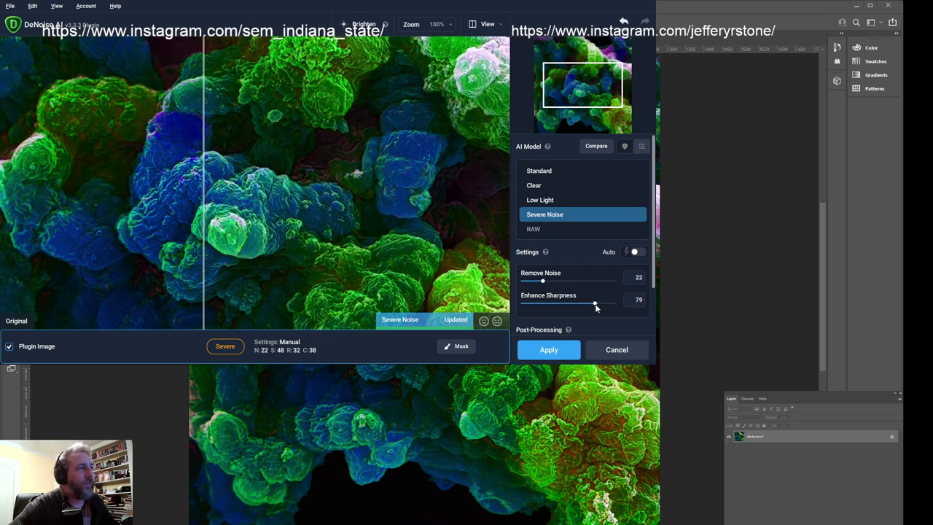
pyautogui.moveTo(205, 189); pyautogui.dragTo(239, 207)
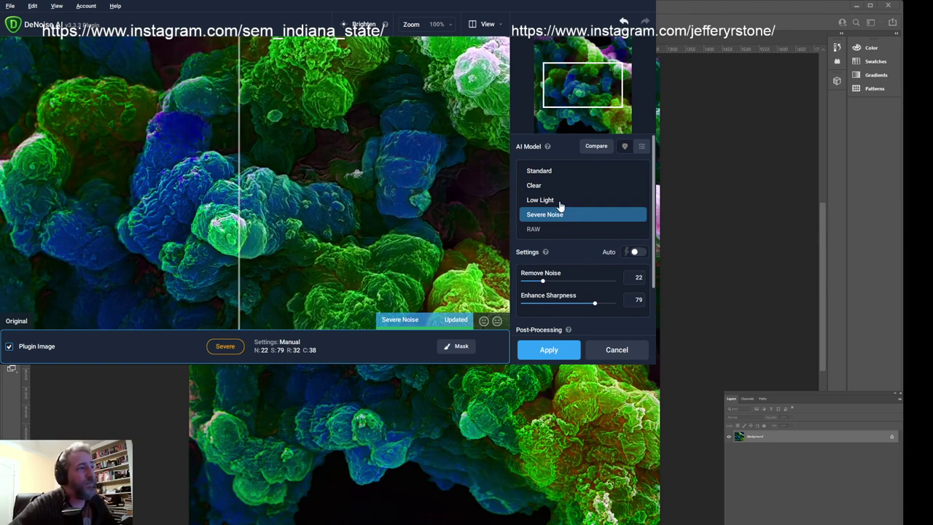
pyautogui.moveTo(240, 160); pyautogui.dragTo(231, 207)
# Discard the DeNoise changes and export the image as a Great-quality JPG
pyautogui.click(612, 351)
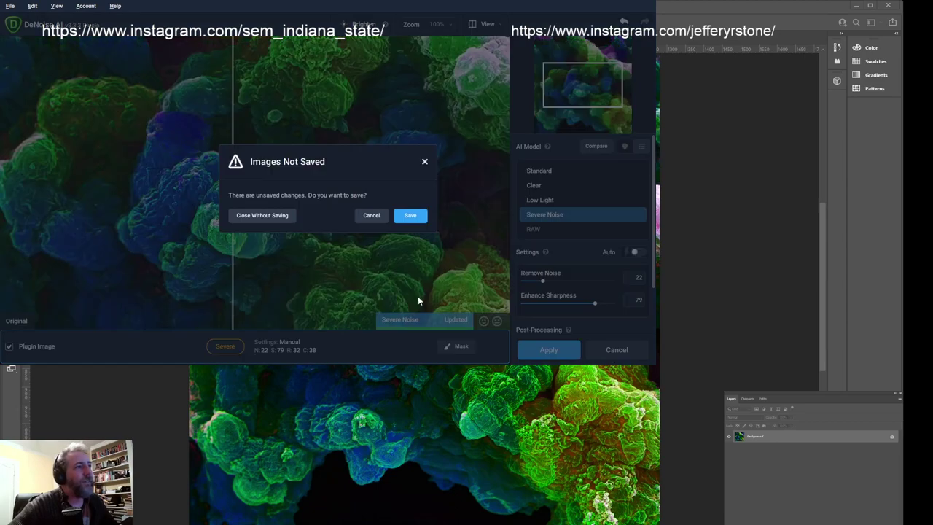
pyautogui.click(259, 215)
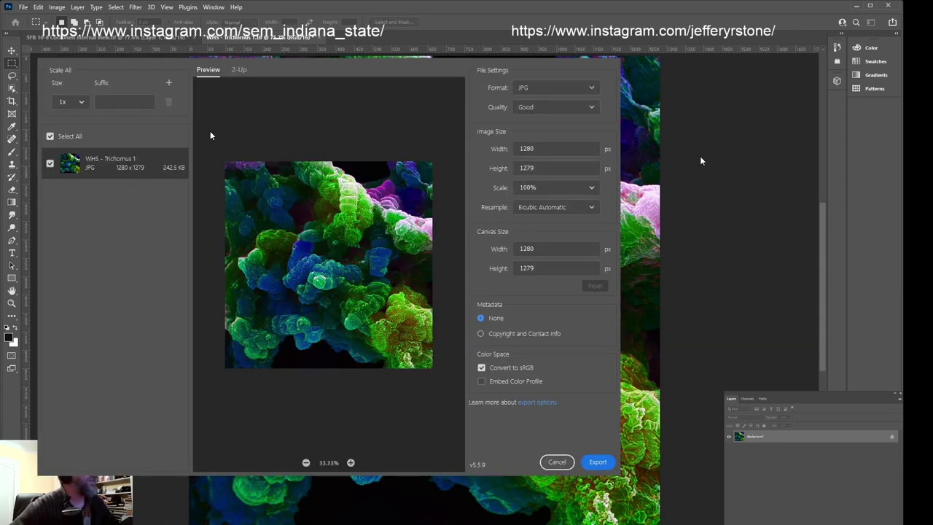
pyautogui.click(537, 108)
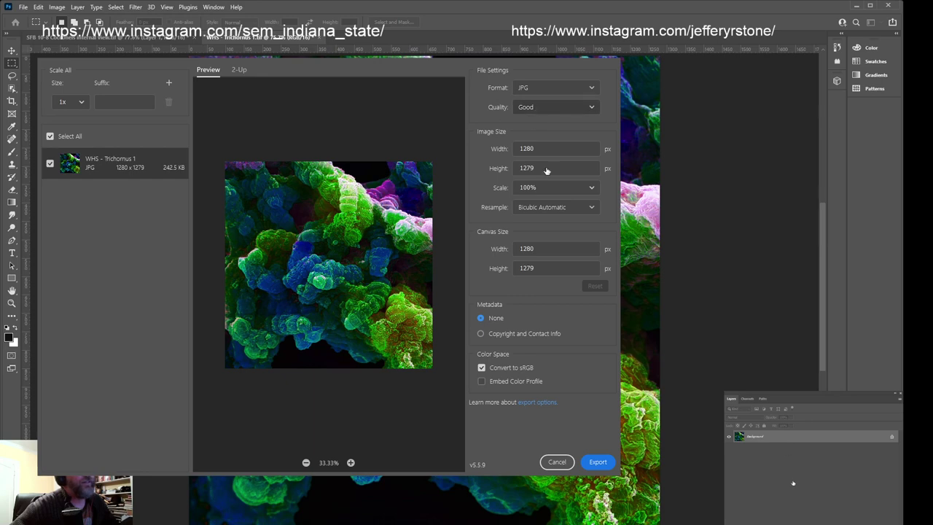
pyautogui.click(535, 222)
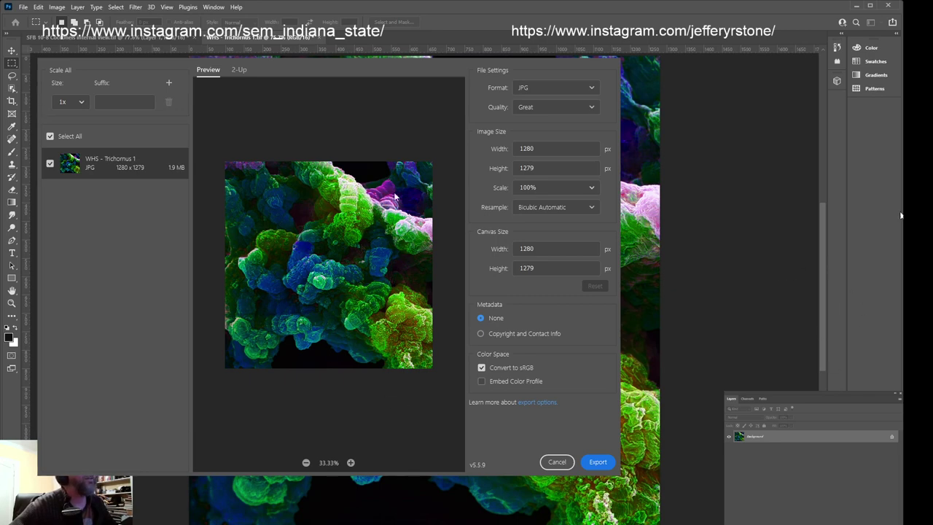
pyautogui.click(597, 462)
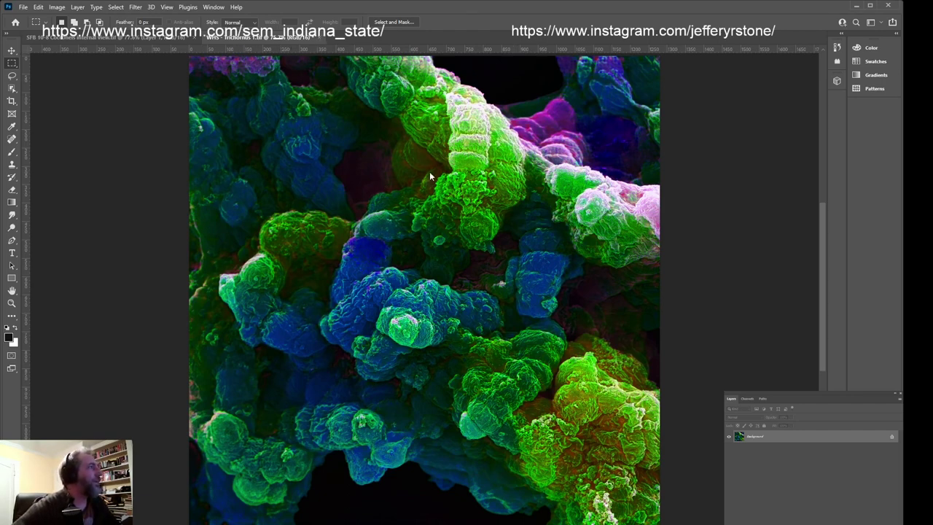
# Close the Trichomus 1 document with Ctrl+W
pyautogui.hotkey('ctrl', 'w')
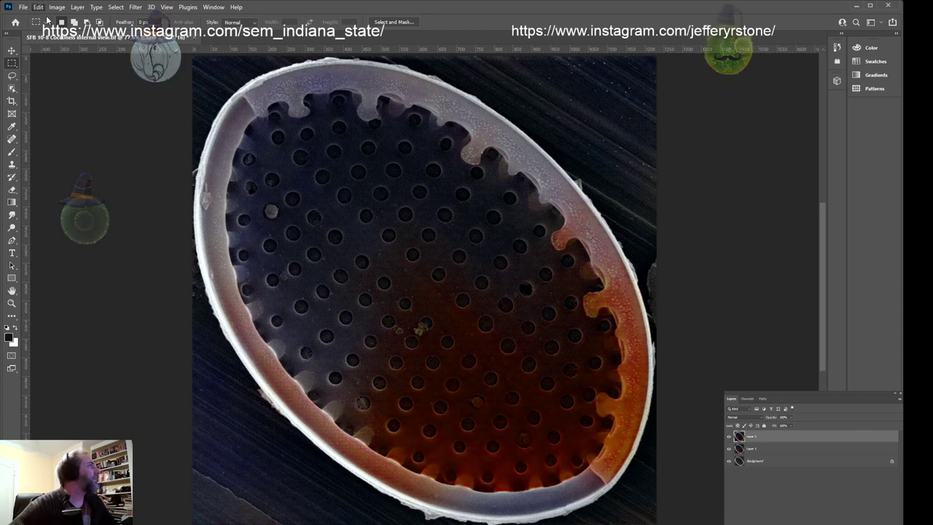
# Delete the top colorizing layer, restore Layer 1 by undo, and leave its Blending Options unchanged
pyautogui.hotkey('ctrl', 'e')
pyautogui.press('Delete')
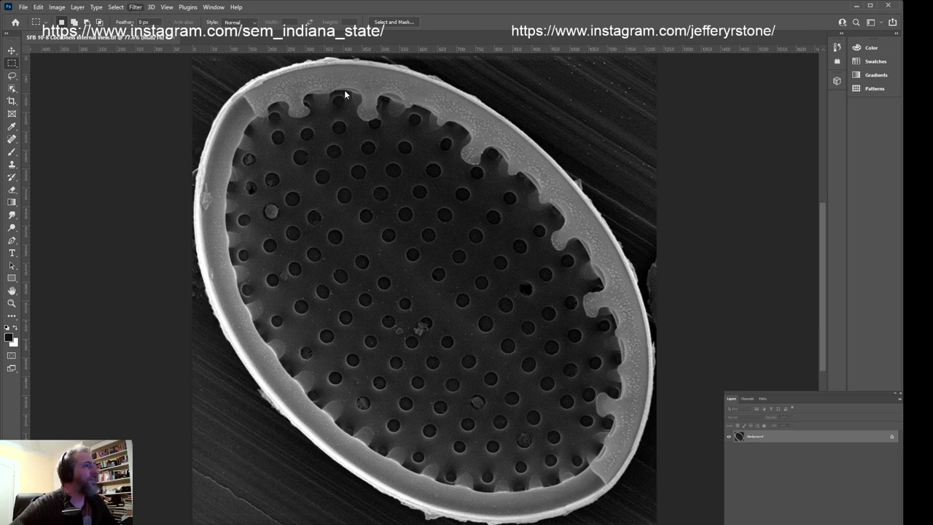
pyautogui.hotkey('ctrl', 'z')
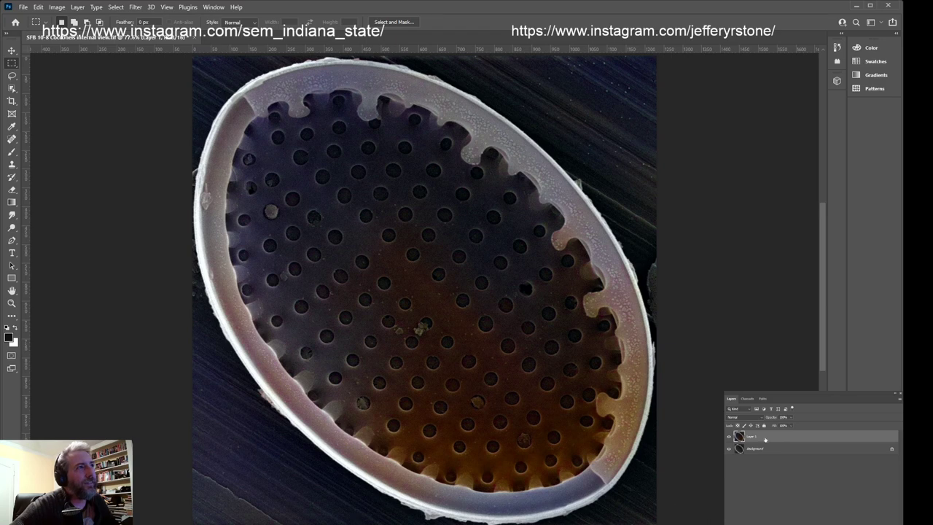
pyautogui.doubleClick(758, 435)
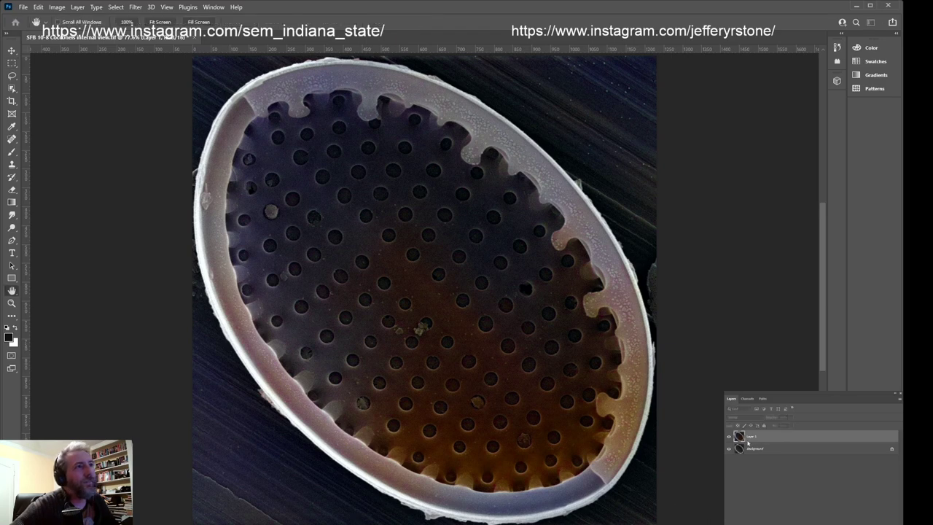
pyautogui.click(381, 88)
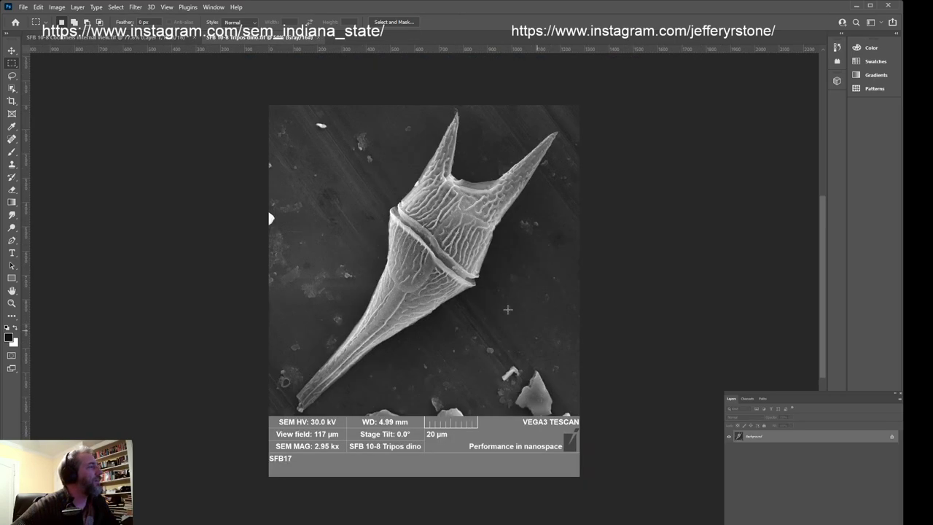
# Crop the diatom image to remove the SEM info bar
pyautogui.moveTo(260, 93); pyautogui.dragTo(596, 417)
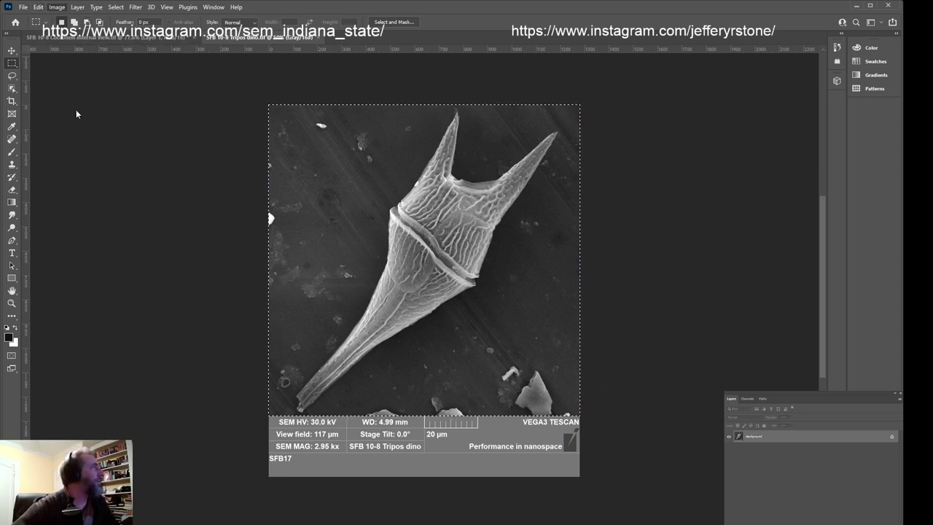
pyautogui.hotkey('alt', 'i')
pyautogui.press('p')
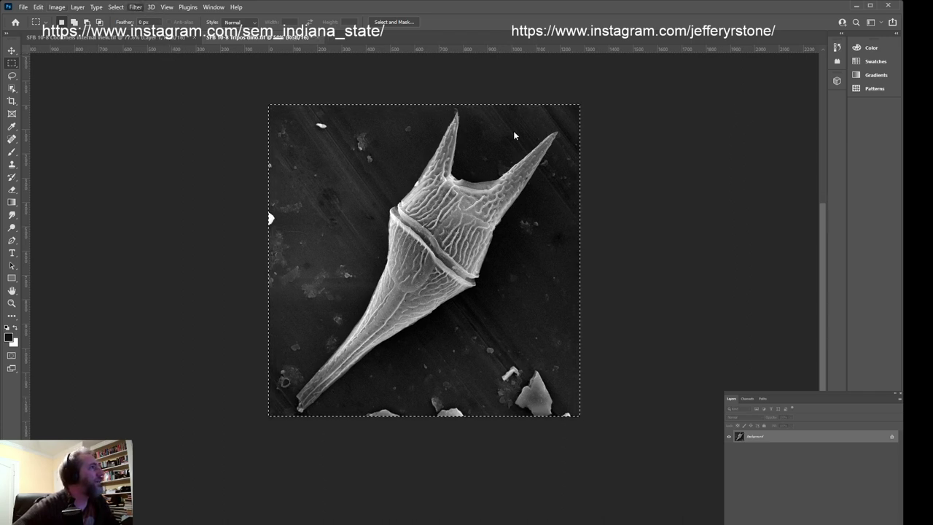
# Paste the clipboard contents and open the Neural Filters workspace
pyautogui.hotkey('ctrl', 'v')
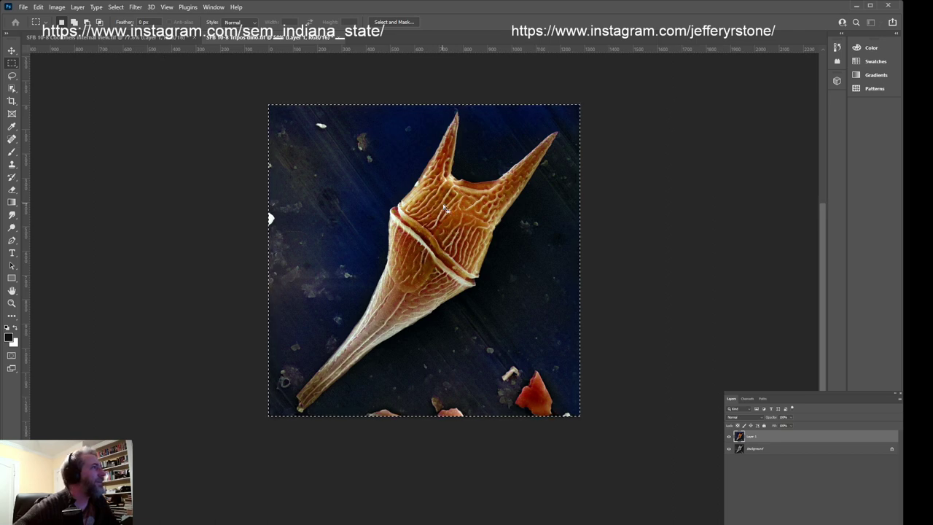
pyautogui.click(134, 6)
pyautogui.click(143, 48)
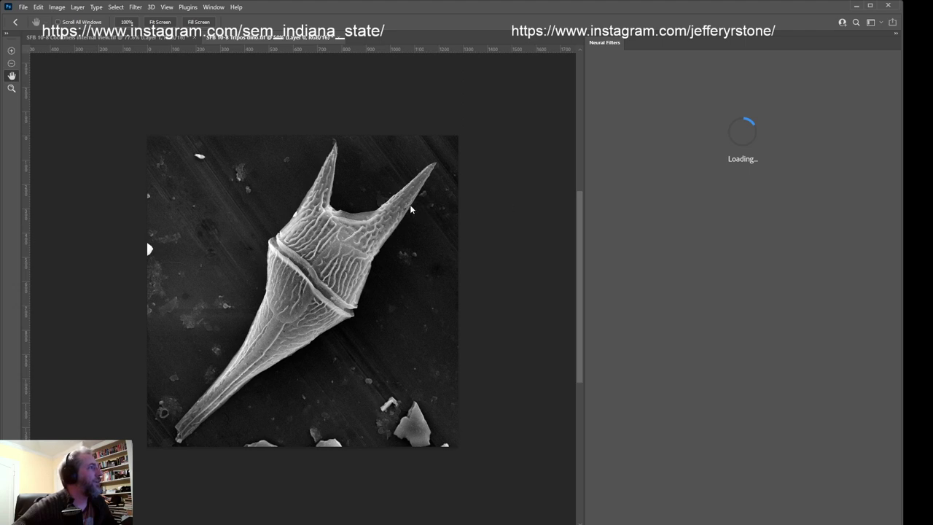
# Press Escape while Neural Filters finishes loading the All filters list
pyautogui.press('Escape')
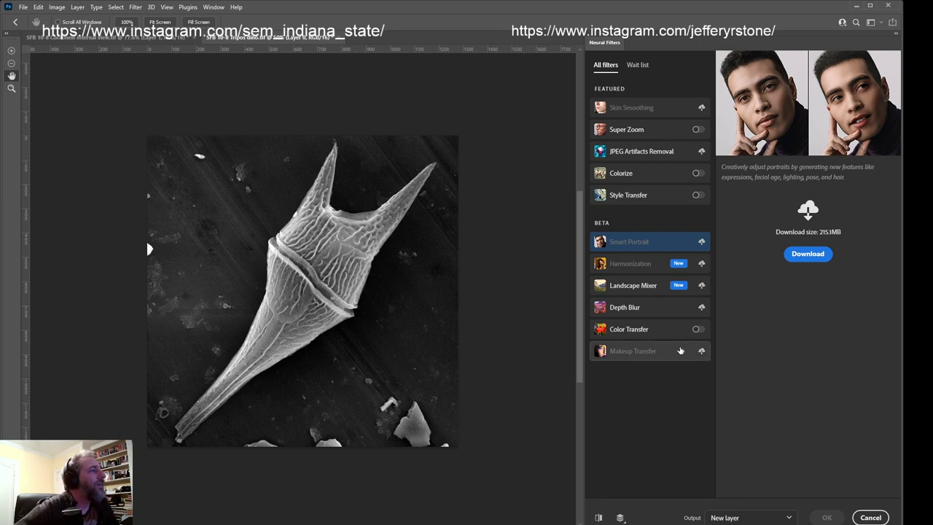
# Turn on Style Transfer and preview the second and third artist styles at opacity 47
pyautogui.click(696, 196)
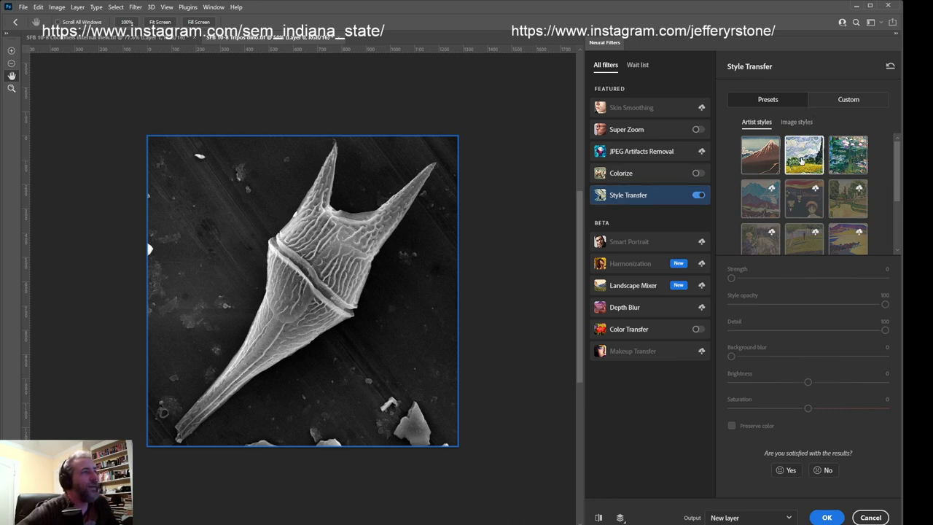
pyautogui.click(801, 161)
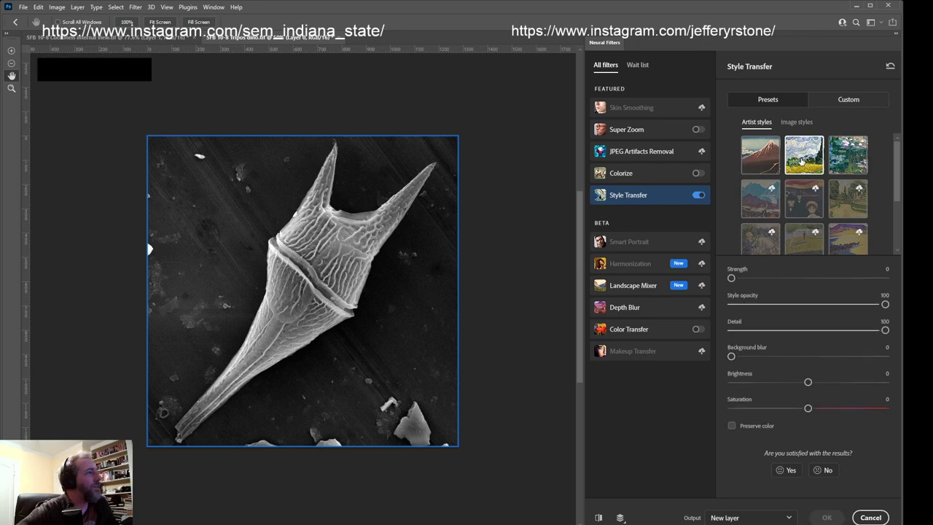
pyautogui.moveTo(884, 304); pyautogui.dragTo(804, 305)
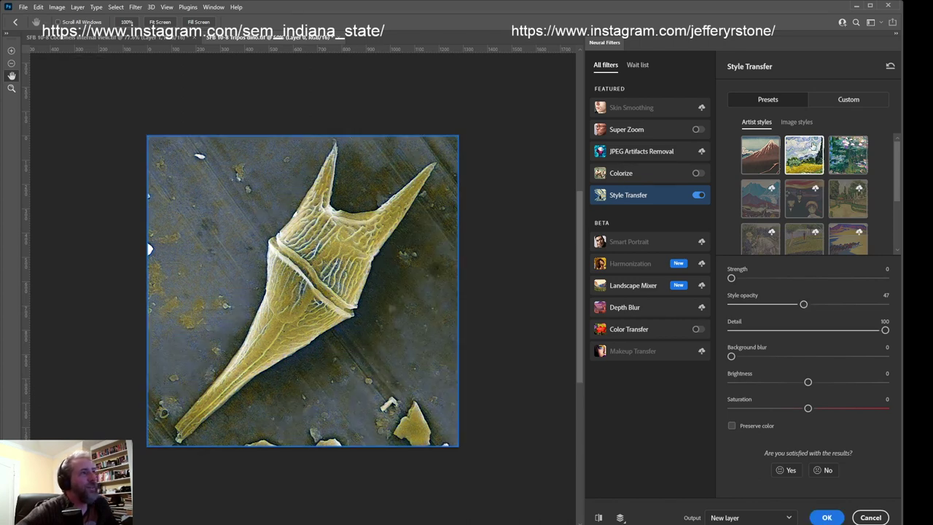
pyautogui.click(849, 162)
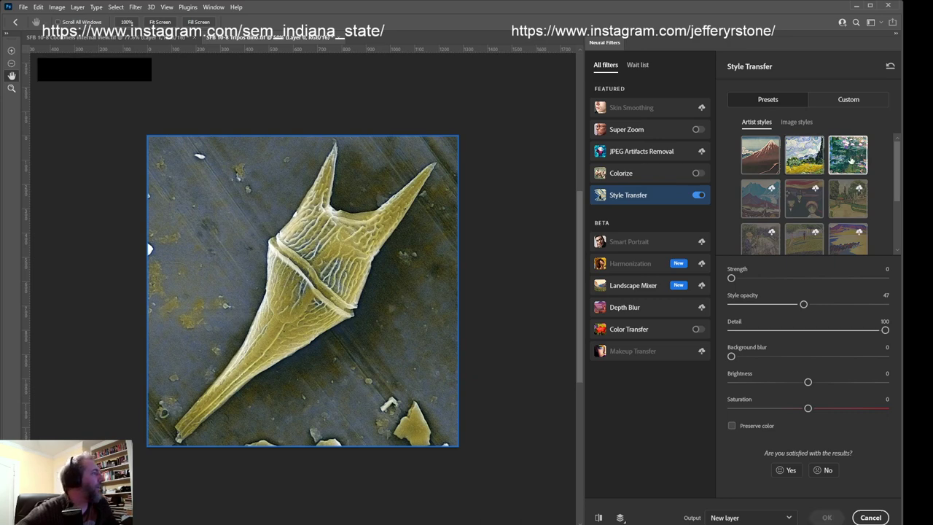
pyautogui.click(813, 159)
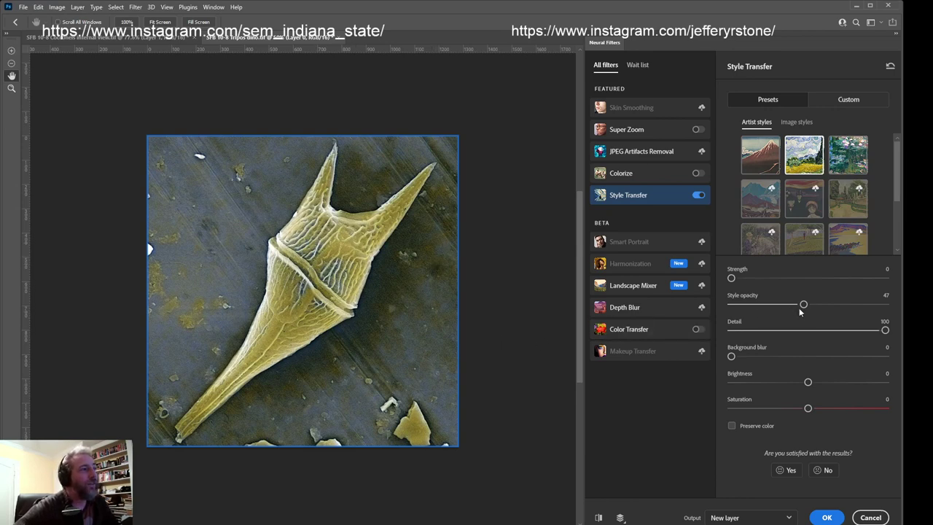
# Settle on the mountain-painting artist style at style opacity 57
pyautogui.moveTo(804, 306); pyautogui.dragTo(859, 307)
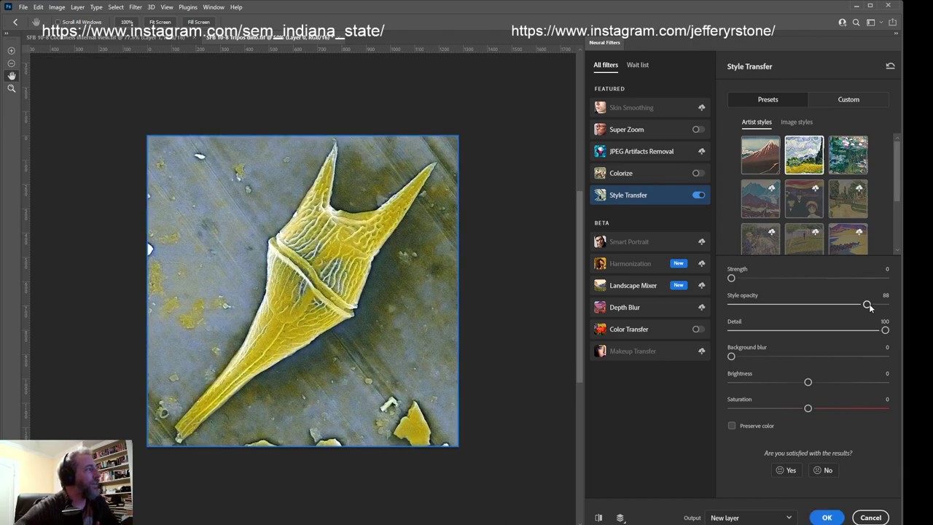
pyautogui.moveTo(869, 307); pyautogui.dragTo(818, 306)
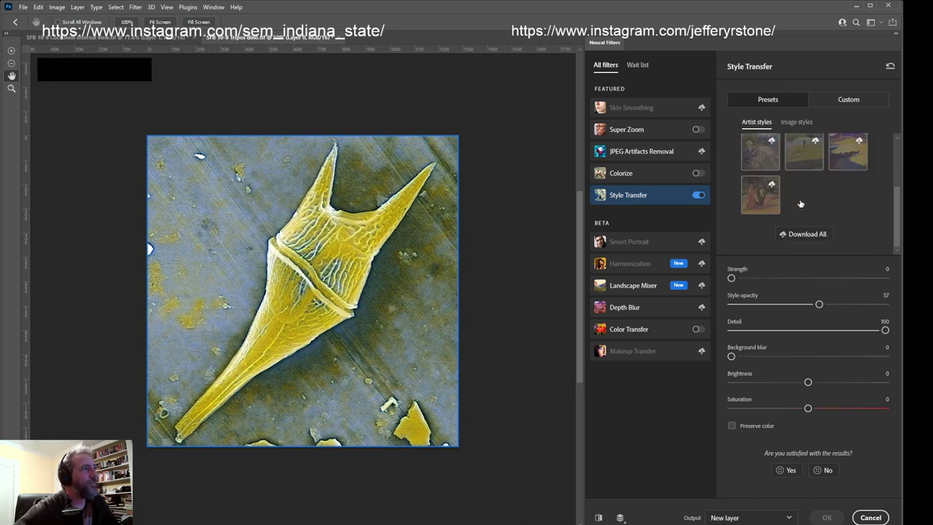
pyautogui.click(767, 153)
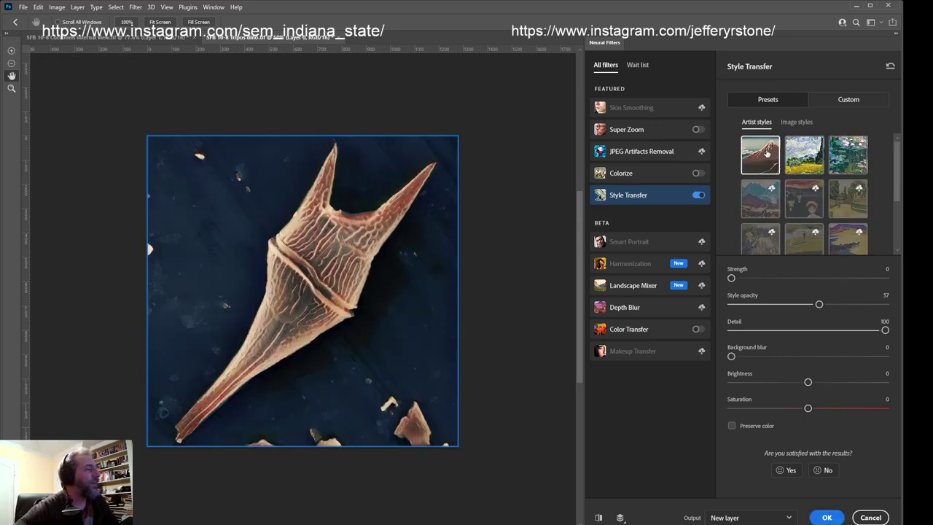
# Adjust style opacity, pick the second artist style, then switch Style Transfer to Custom mode
pyautogui.moveTo(819, 305); pyautogui.dragTo(794, 309)
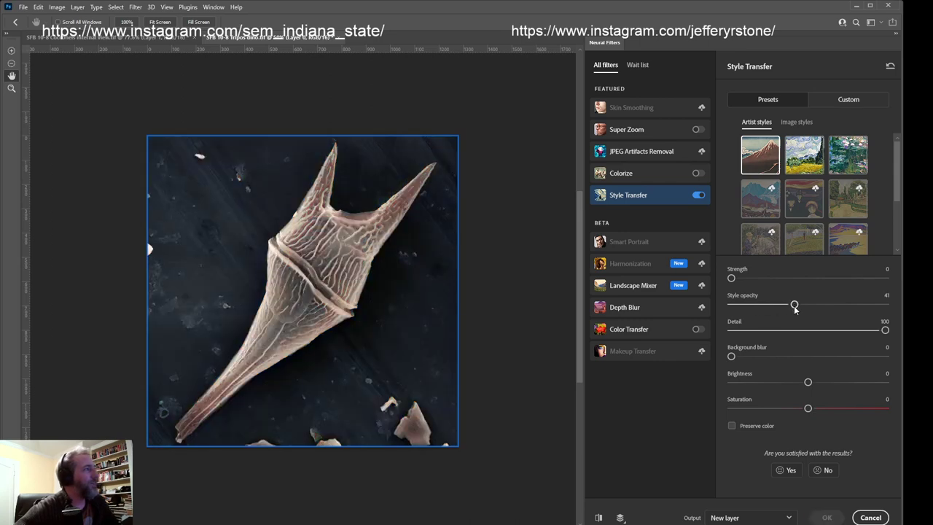
pyautogui.click(810, 158)
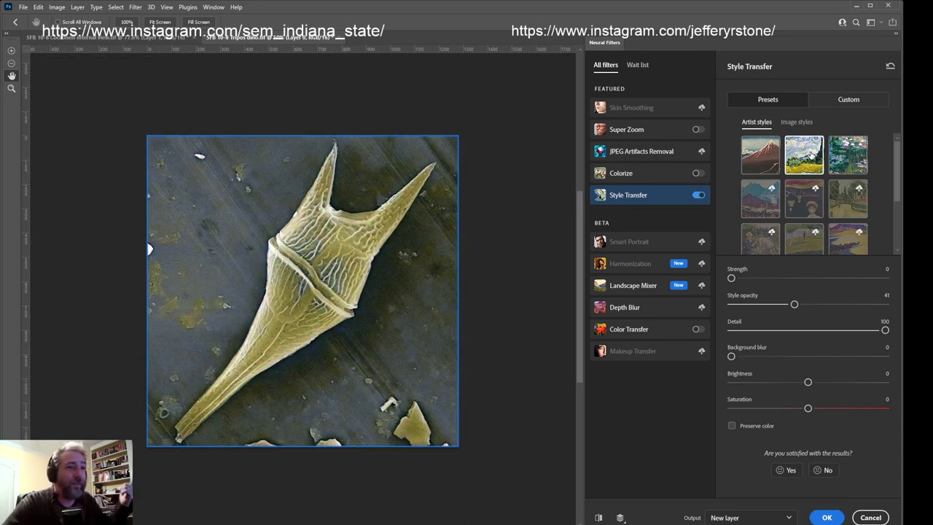
pyautogui.click(845, 101)
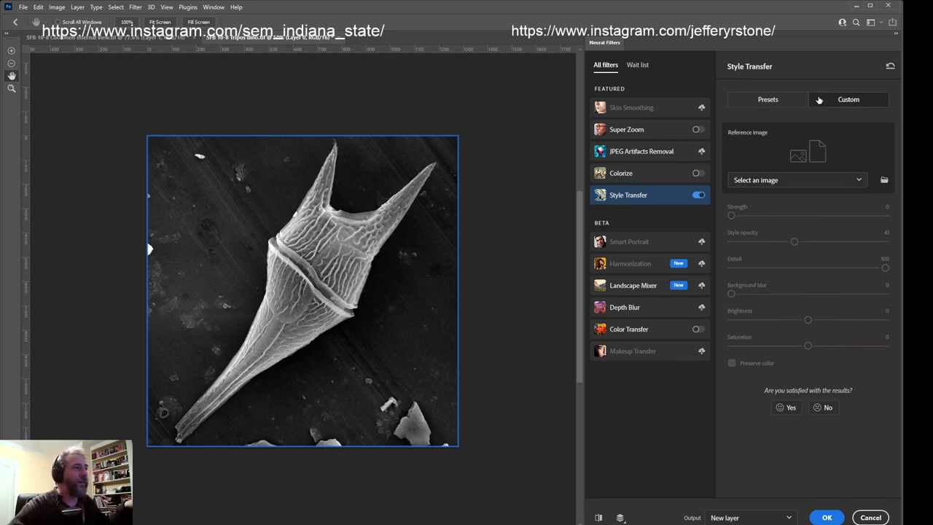
# Return to Presets on the second artist style and raise style opacity to 71
pyautogui.click(798, 100)
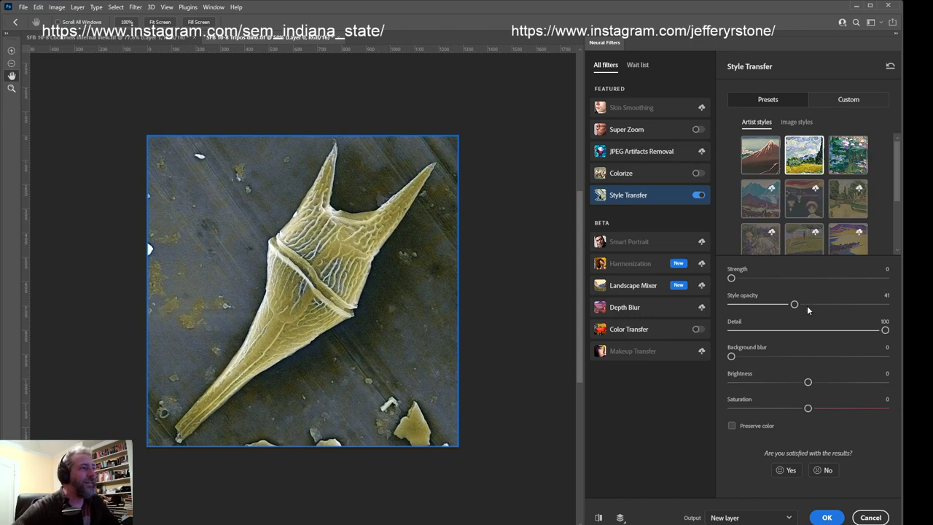
pyautogui.moveTo(794, 304); pyautogui.dragTo(842, 306)
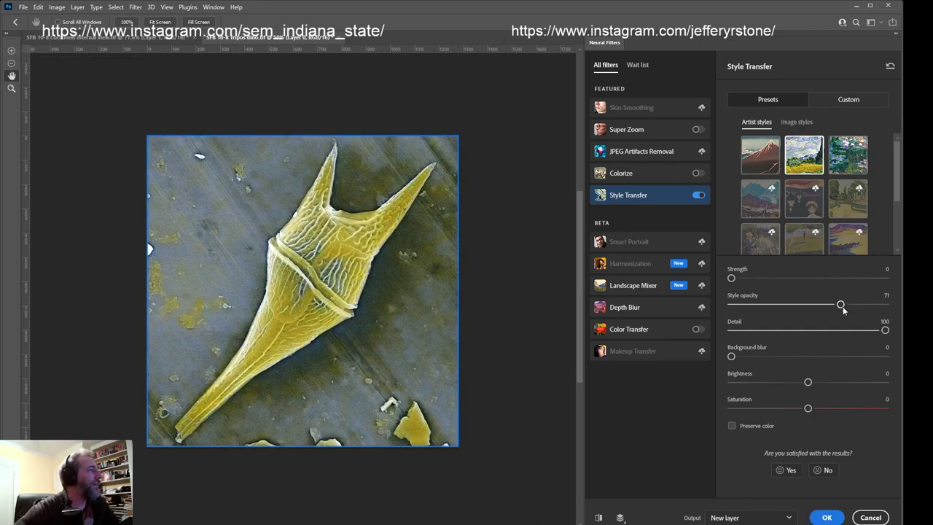
# Output the yellow-on-blue Style Transfer result as Layer 1 above the grayscale Background
pyautogui.click(826, 516)
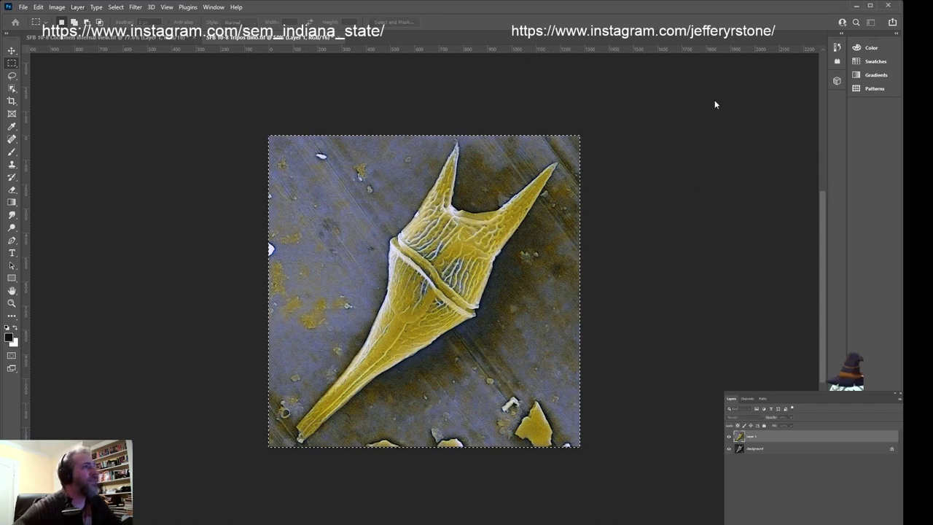
# Create a new Gradient fill layer with its blending mode set to Overlay
pyautogui.hotkey('ctrl', 'alt', 'g')
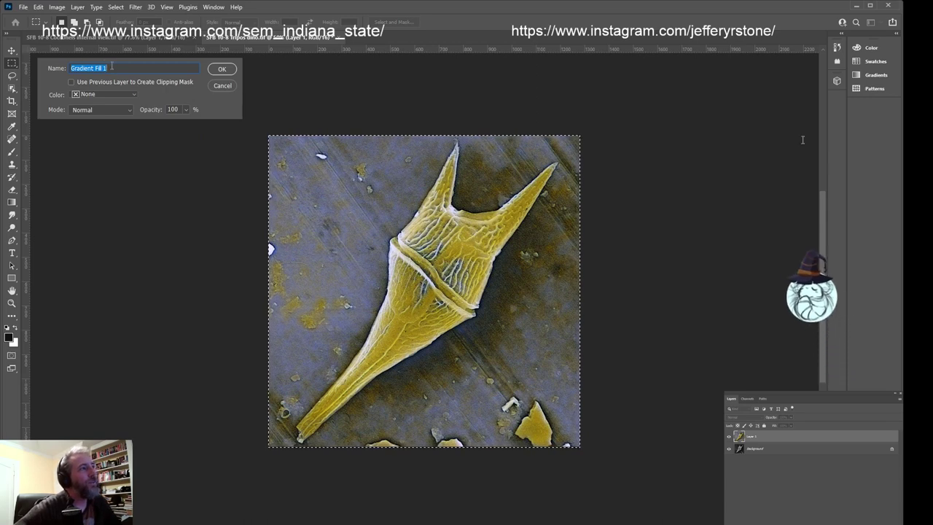
pyautogui.click(98, 111)
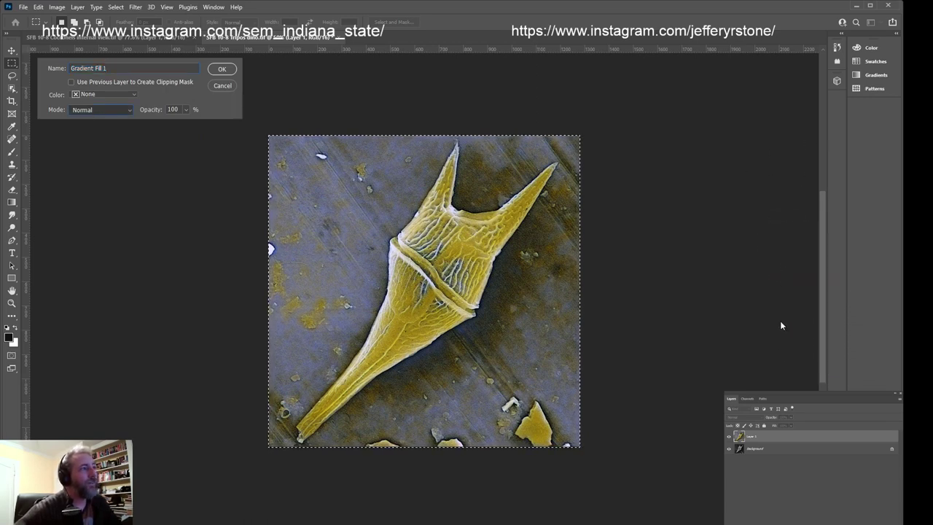
pyautogui.press('o')
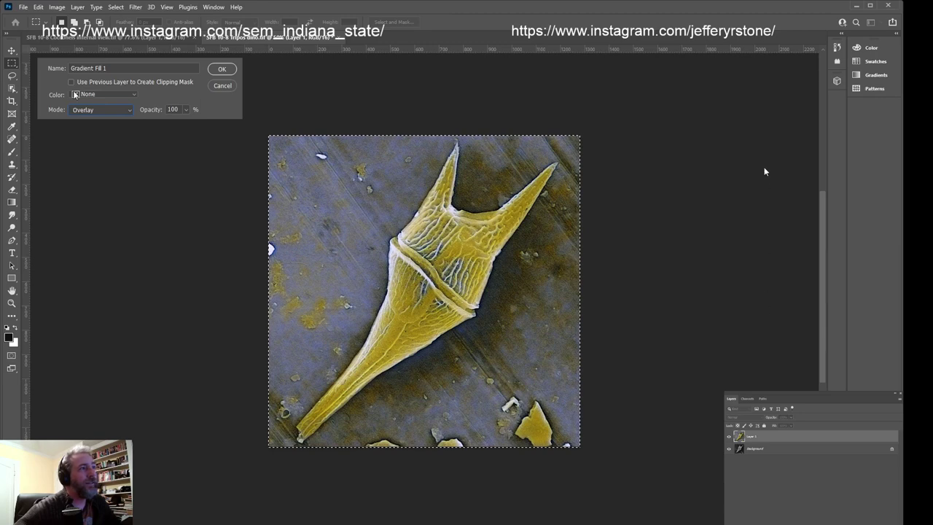
pyautogui.click(219, 70)
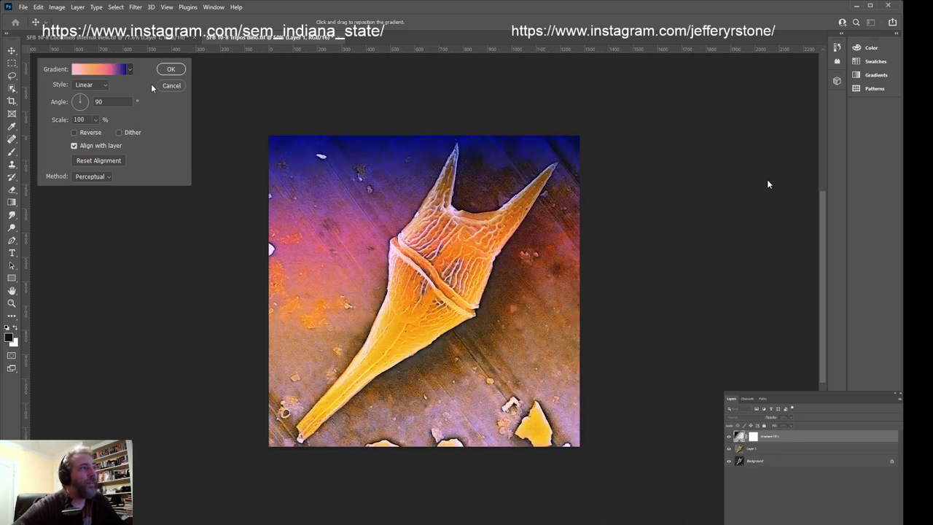
# Accept the gradient fill, then reopen it to edit the Purple_21 gradient colours
pyautogui.click(172, 69)
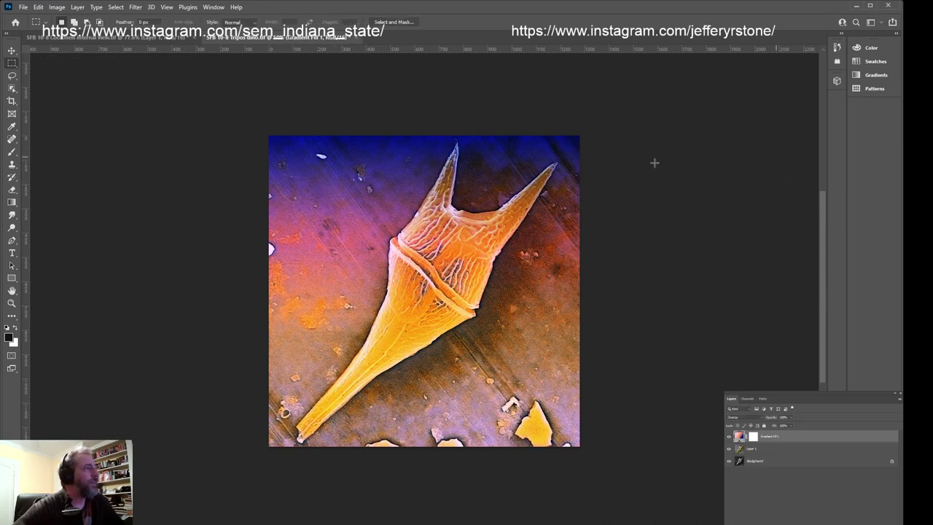
pyautogui.doubleClick(739, 436)
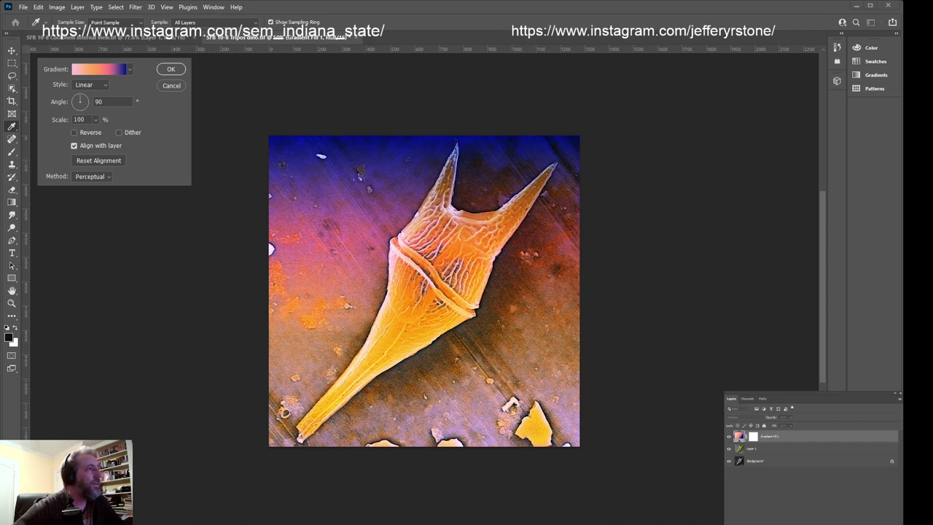
pyautogui.click(99, 68)
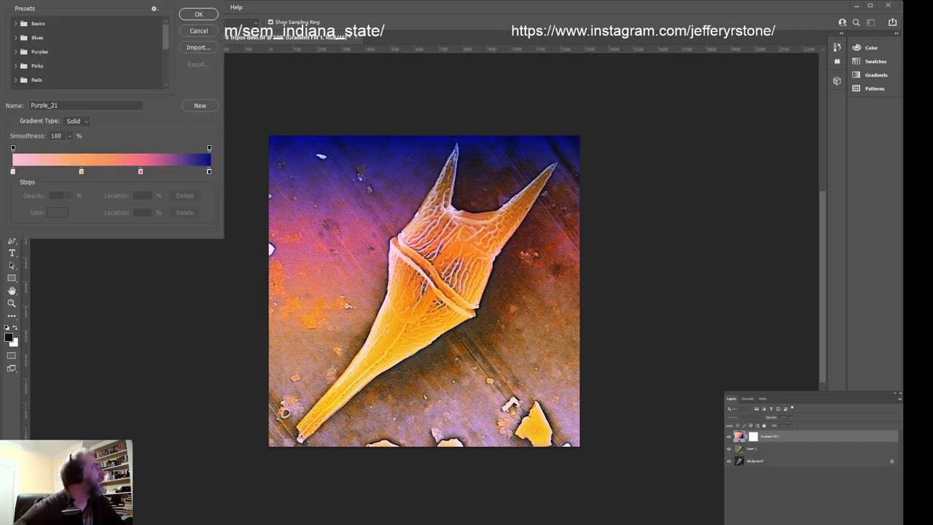
# Adjust the orange colour stop and midpoint until the stop sits at 21%
pyautogui.moveTo(109, 4); pyautogui.dragTo(136, 291)
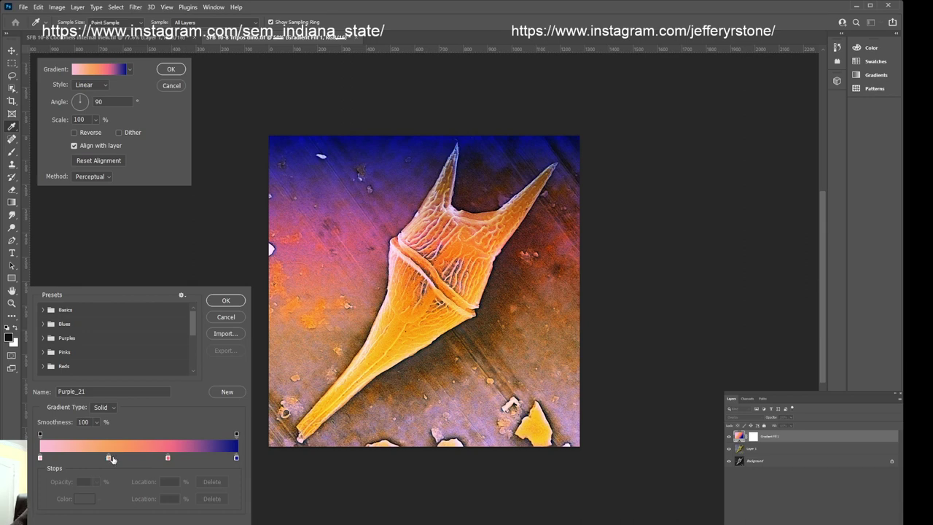
pyautogui.moveTo(107, 456); pyautogui.dragTo(57, 457)
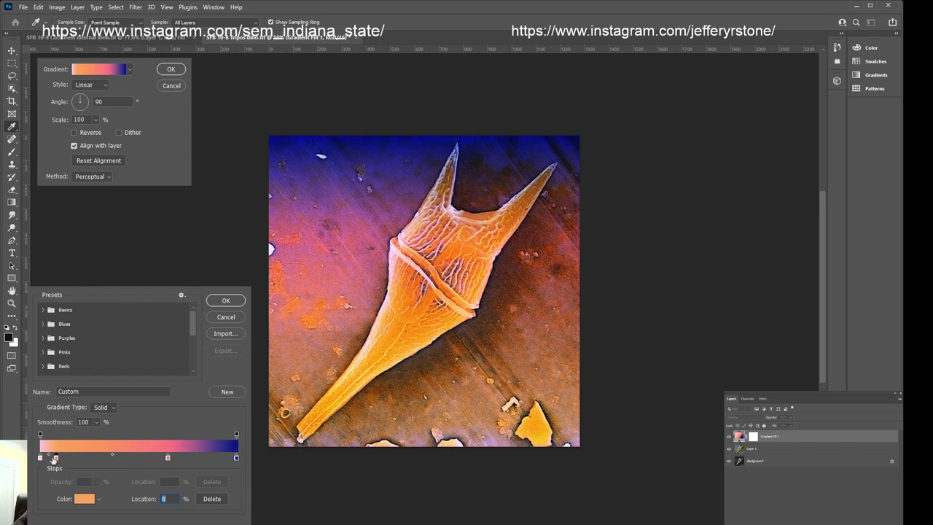
pyautogui.moveTo(56, 457); pyautogui.dragTo(105, 459)
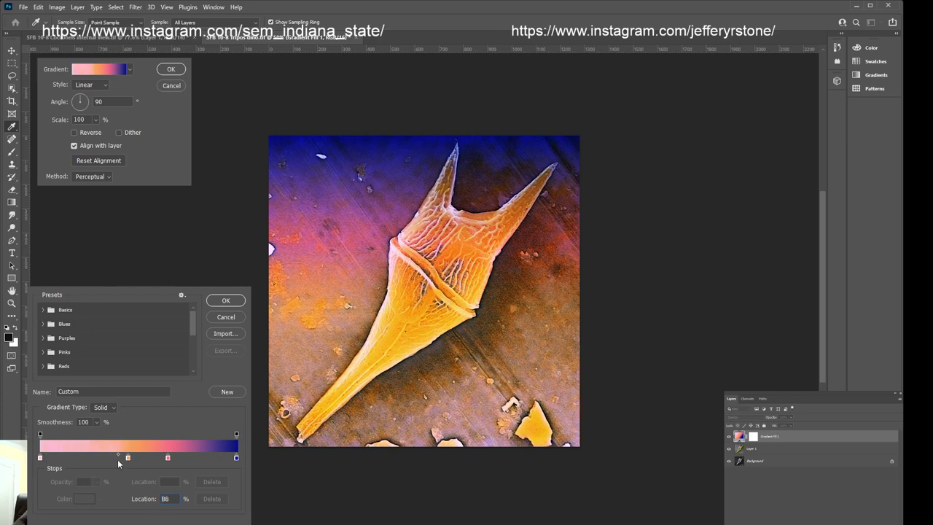
pyautogui.moveTo(117, 459); pyautogui.dragTo(118, 458)
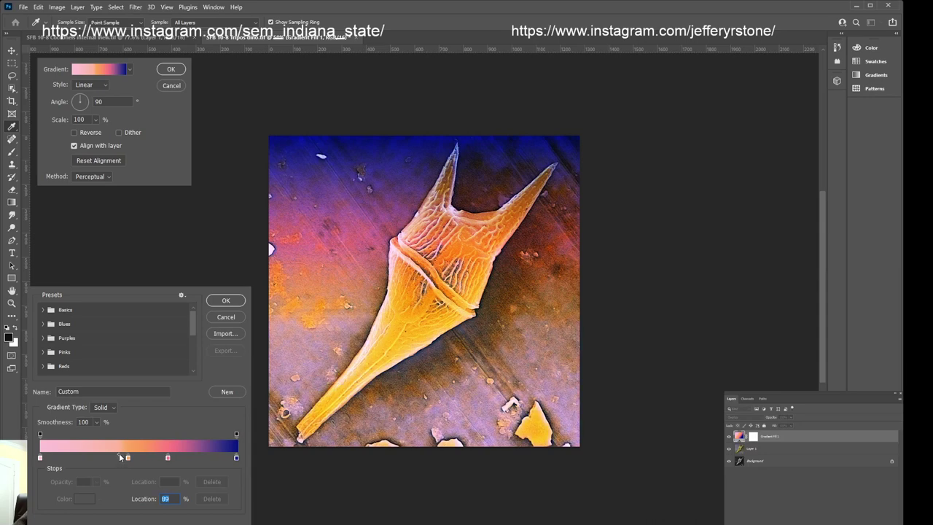
pyautogui.moveTo(118, 453); pyautogui.dragTo(69, 454)
pyautogui.moveTo(129, 457); pyautogui.dragTo(82, 458)
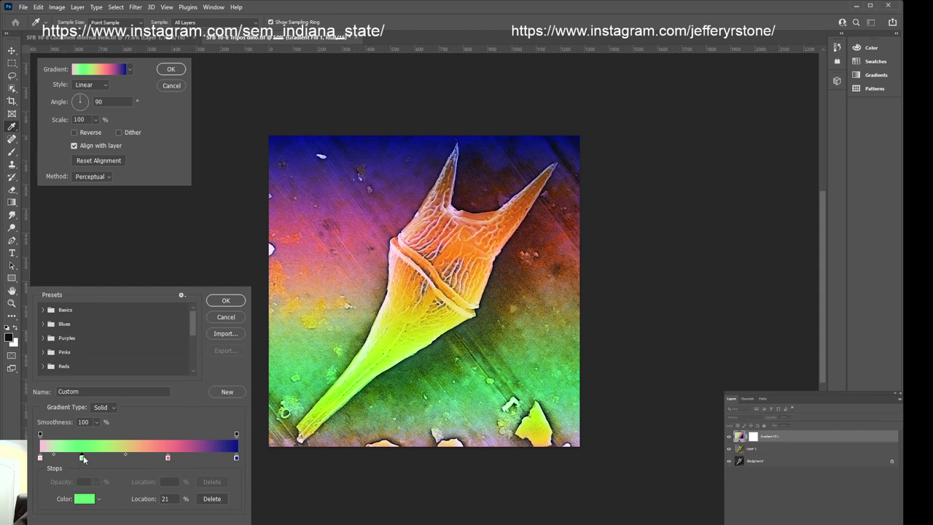
# Reposition the green colour stop, then delete it from the gradient
pyautogui.moveTo(103, 462)
pyautogui.mouseDown()
pyautogui.moveTo(152, 458)
pyautogui.moveTo(97, 457)
pyautogui.mouseUp()
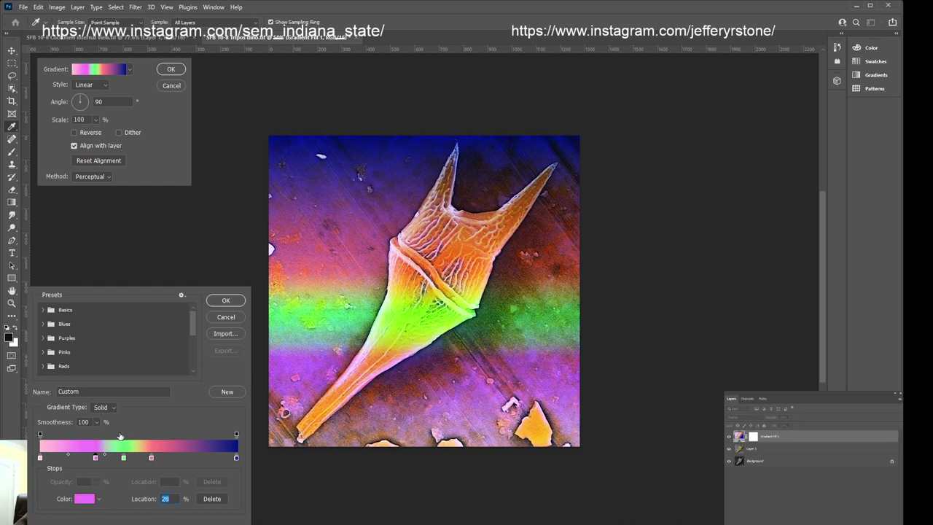
pyautogui.click(123, 457)
pyautogui.moveTo(125, 459); pyautogui.dragTo(130, 459)
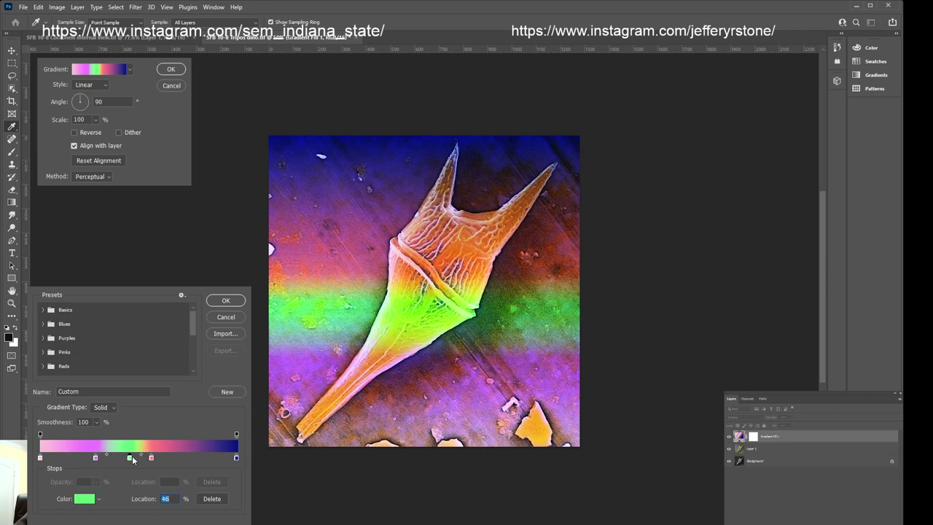
pyautogui.click(212, 498)
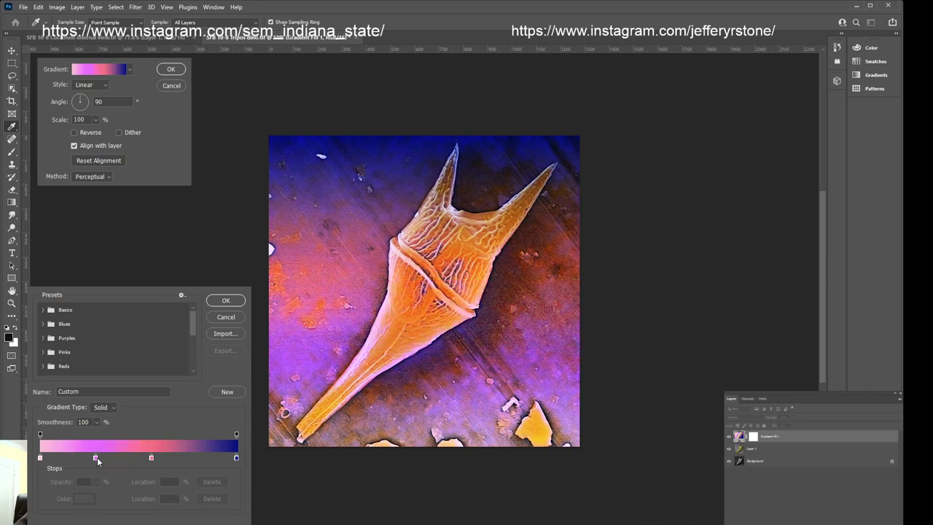
# Shift the pink stop and add new pink stops at 13%, 84% and 31%
pyautogui.moveTo(96, 457); pyautogui.dragTo(129, 458)
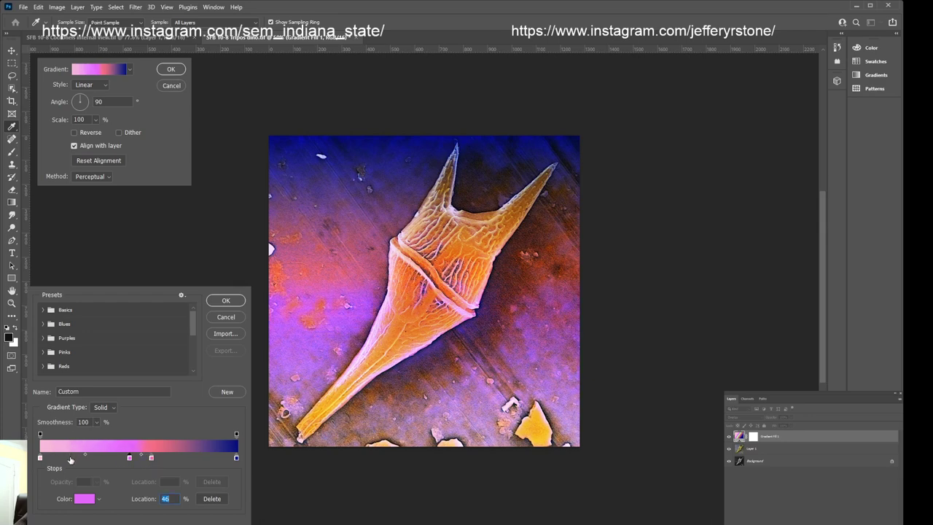
pyautogui.click(66, 457)
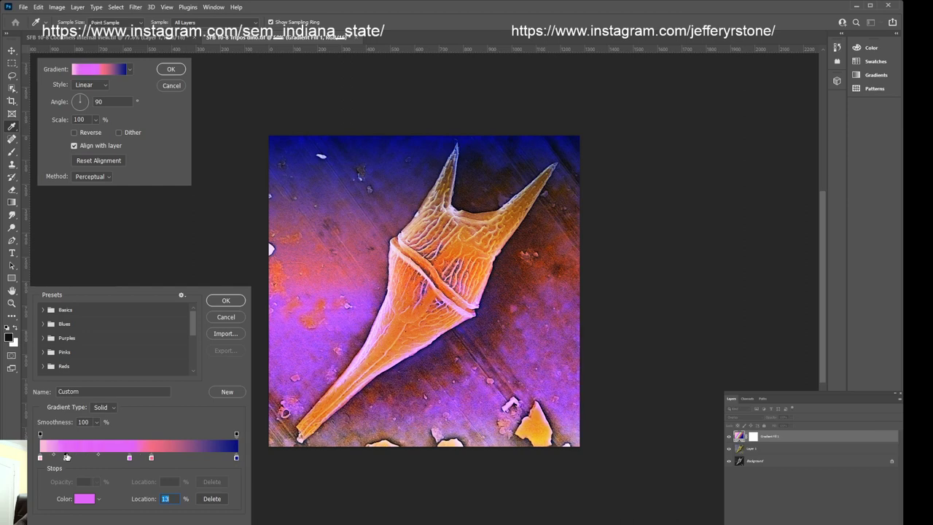
pyautogui.click(206, 456)
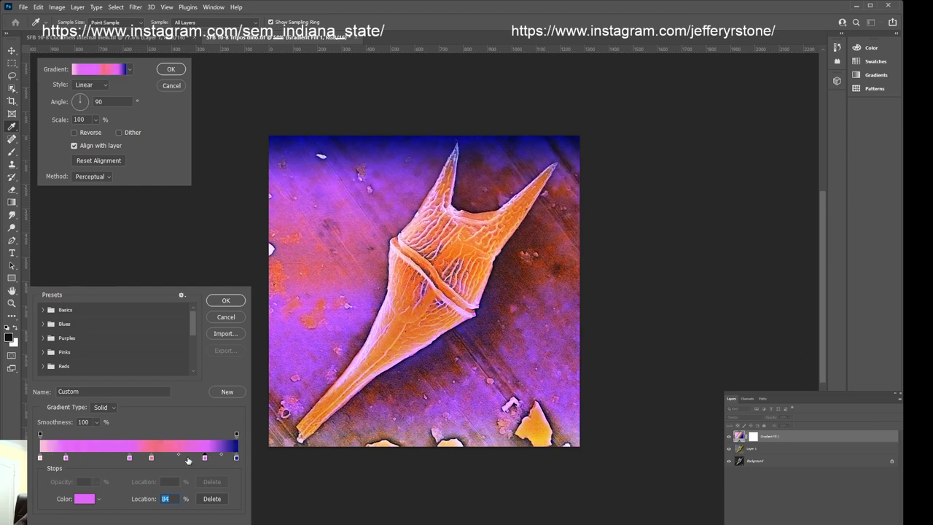
pyautogui.click(102, 457)
# Delete the 93% pink stop, slide another pink stop to 93%, and keep the colours
pyautogui.moveTo(66, 458); pyautogui.dragTo(242, 460)
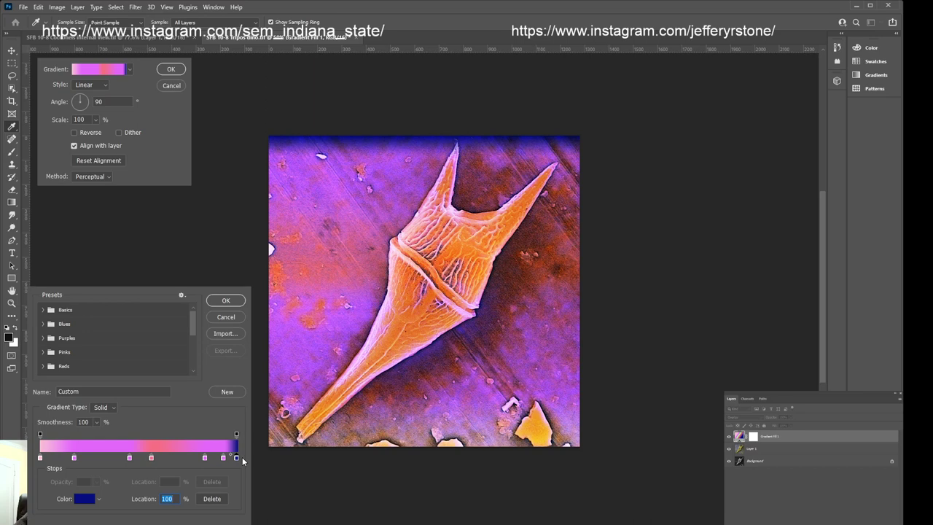
pyautogui.click(223, 458)
pyautogui.click(212, 498)
pyautogui.moveTo(206, 458); pyautogui.dragTo(228, 459)
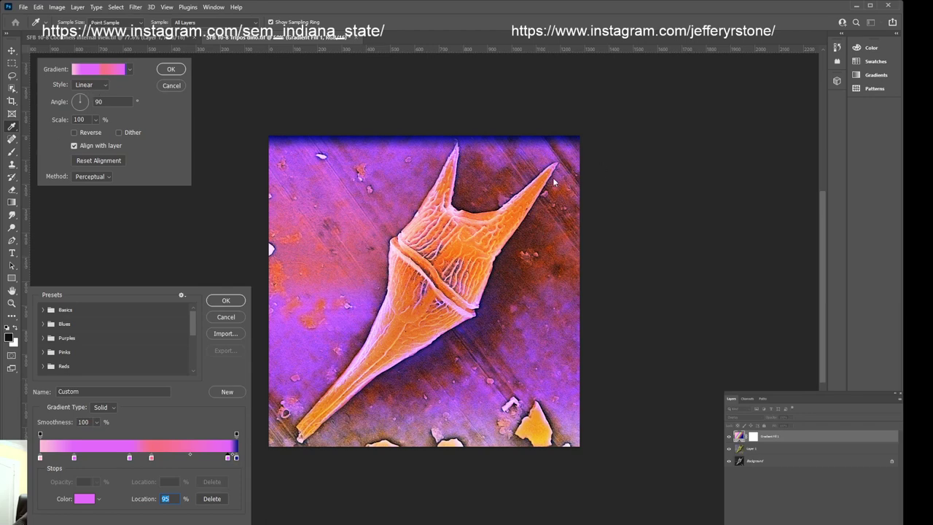
pyautogui.press('Return')
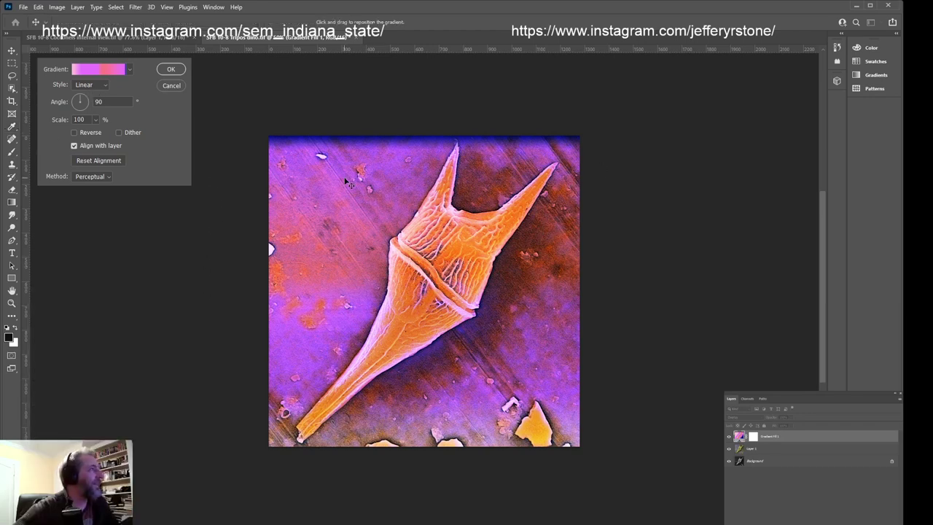
# Try other gradient styles, then commit the fill as Linear at -179.89°
pyautogui.click(91, 85)
pyautogui.click(90, 106)
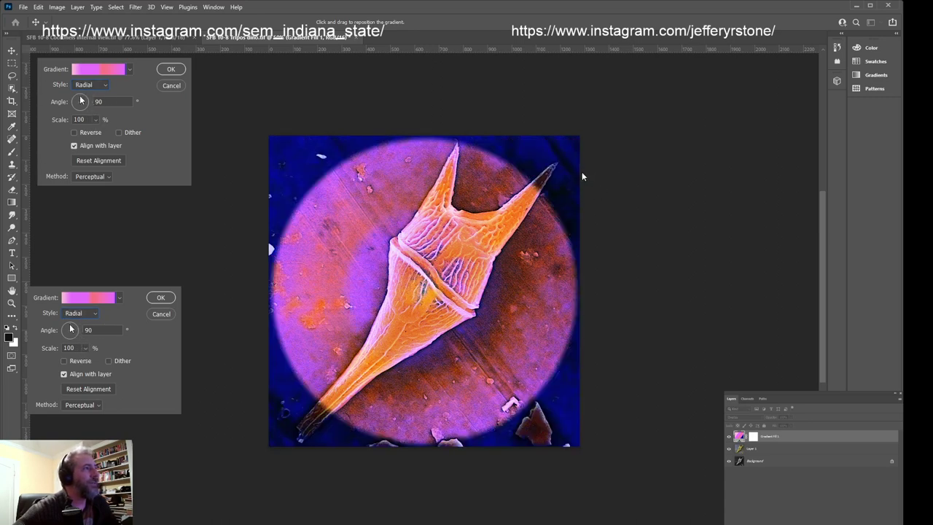
pyautogui.moveTo(80, 101); pyautogui.dragTo(73, 106)
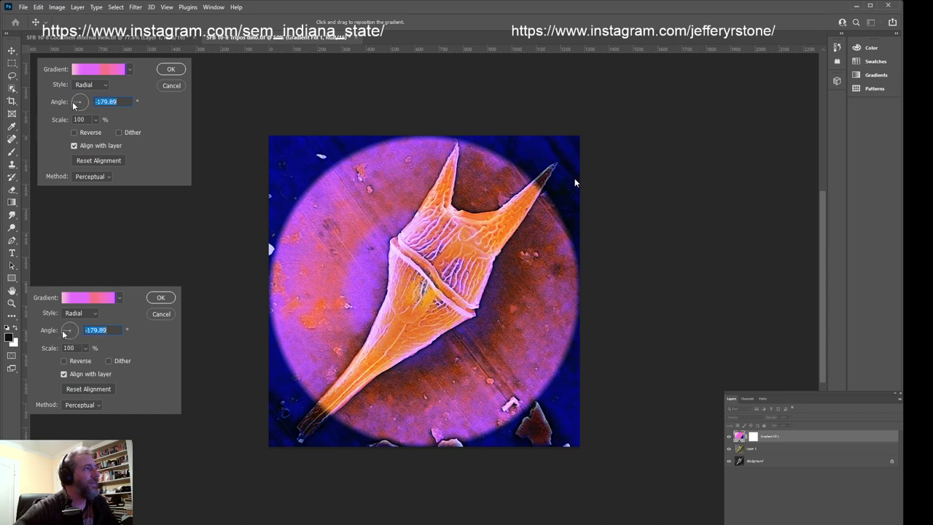
pyautogui.scroll(-1, 91, 91)
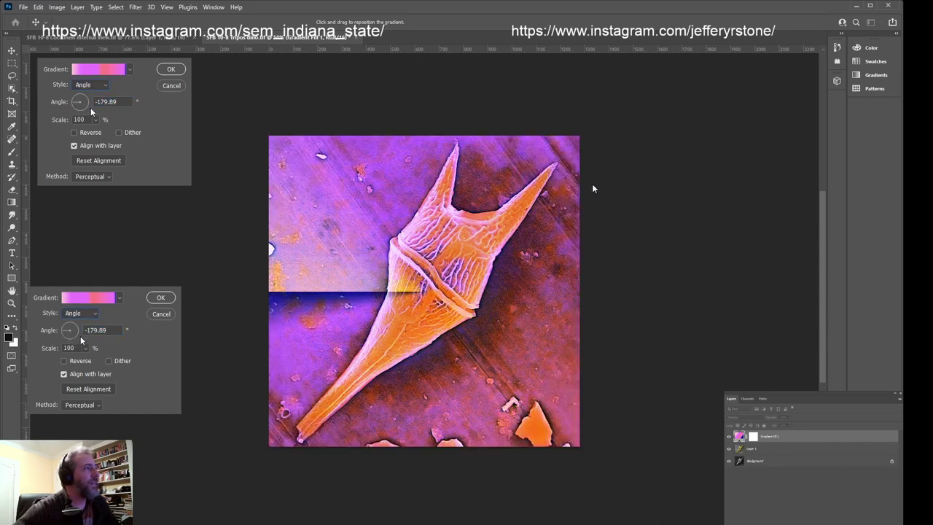
pyautogui.scroll(-1, 91, 91)
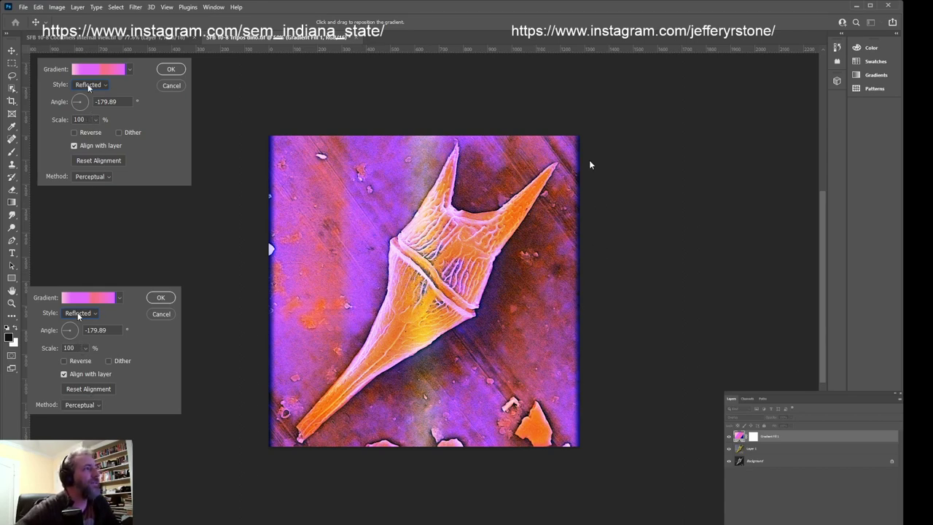
pyautogui.scroll(3, 87, 97)
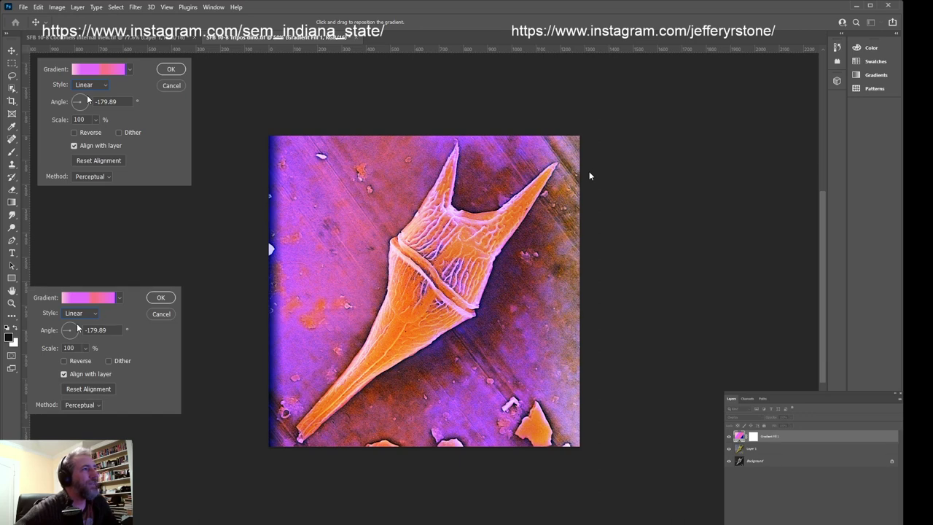
pyautogui.press('Return')
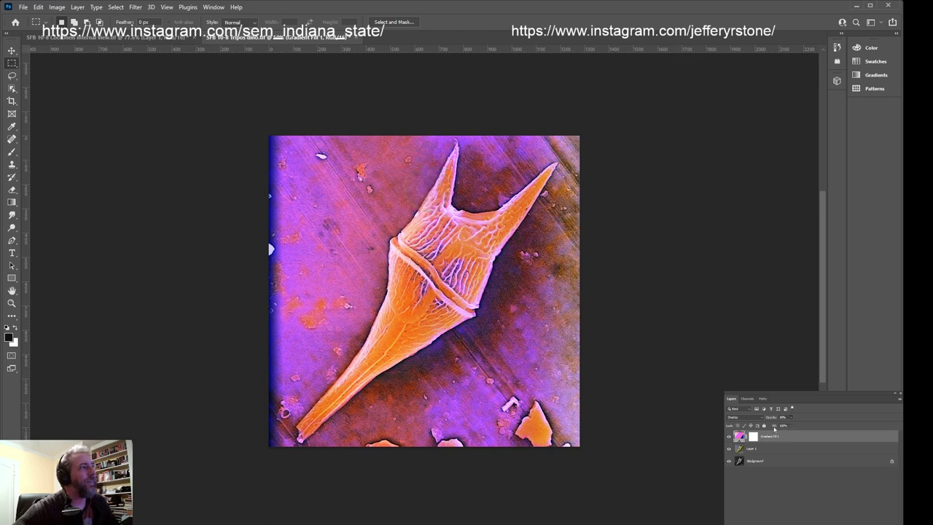
# Lower the gradient layer's opacity to about 61% and cycle blend modes through Saturation
pyautogui.moveTo(791, 417)
pyautogui.mouseDown()
pyautogui.moveTo(772, 428)
pyautogui.moveTo(781, 427)
pyautogui.mouseUp()
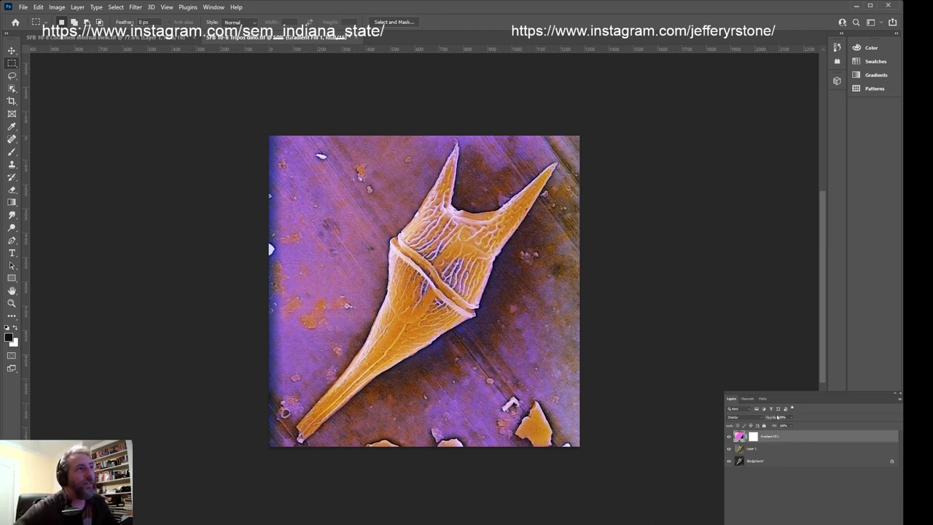
pyautogui.hotkey('shift', '+')
pyautogui.hotkey('shift', '+')
pyautogui.hotkey('shift', '+')
pyautogui.hotkey('shift', '+')
pyautogui.hotkey('shift', '+')
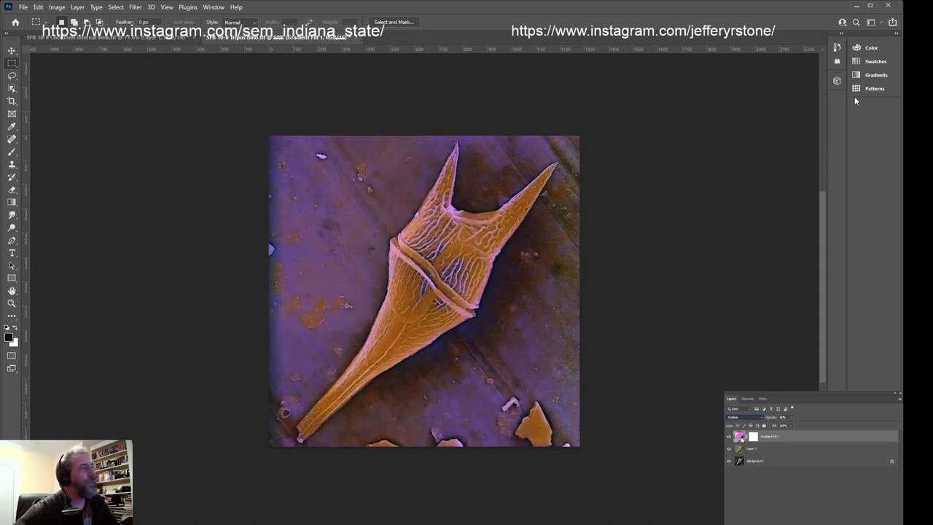
pyautogui.hotkey('shift', '+')
pyautogui.hotkey('shift', '+')
pyautogui.hotkey('shift', '+')
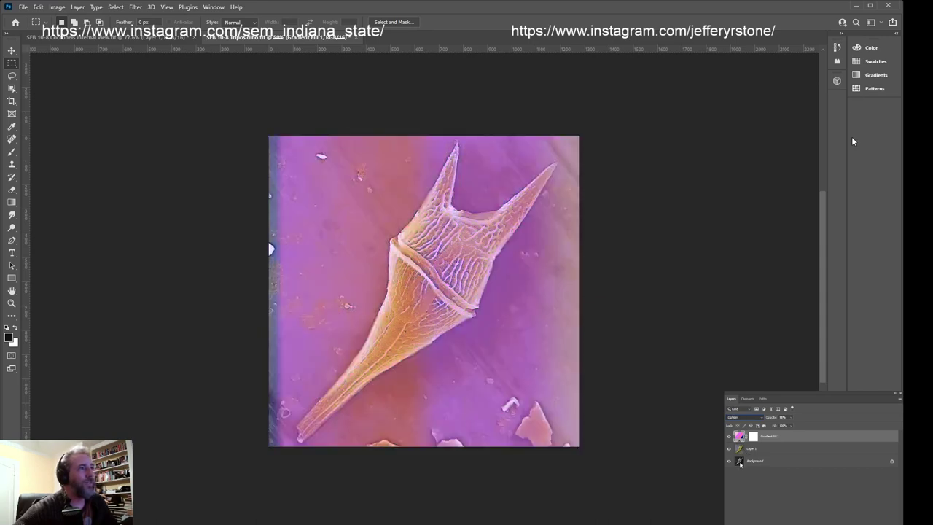
pyautogui.hotkey('shift', '+')
pyautogui.hotkey('shift', '+')
pyautogui.hotkey('shift', '+')
pyautogui.hotkey('shift', '+')
pyautogui.hotkey('shift', '+')
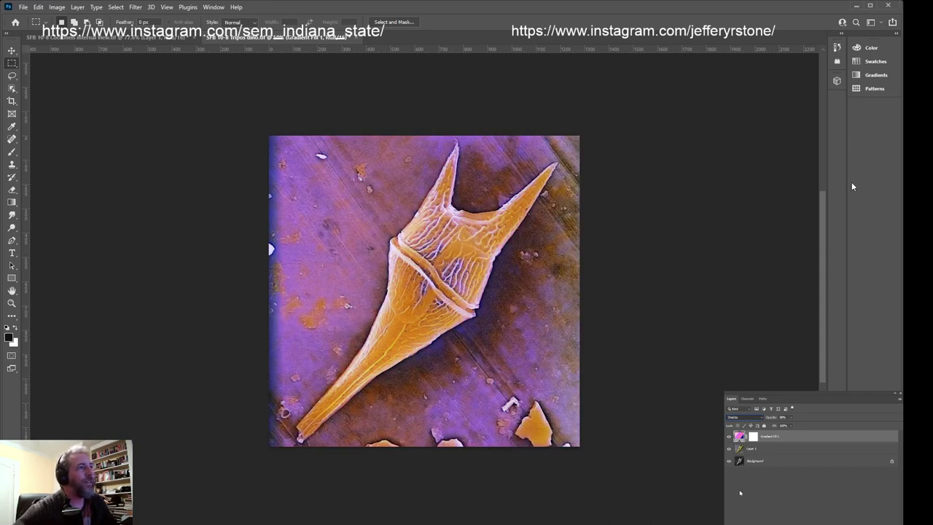
pyautogui.hotkey('shift', '+')
pyautogui.hotkey('shift', '+')
pyautogui.hotkey('shift', '-')
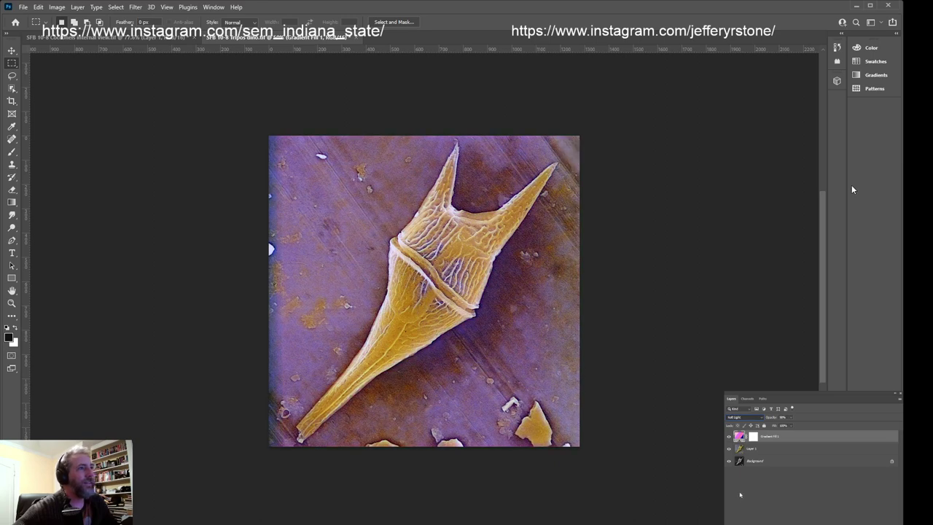
pyautogui.hotkey('shift', '+')
pyautogui.hotkey('shift', '+')
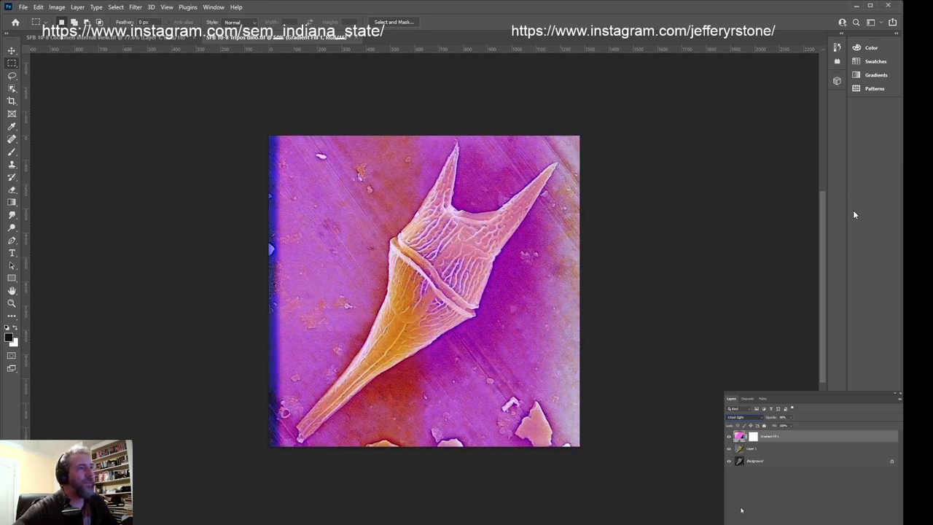
pyautogui.hotkey('shift', '+')
pyautogui.hotkey('shift', '+')
pyautogui.hotkey('shift', '+')
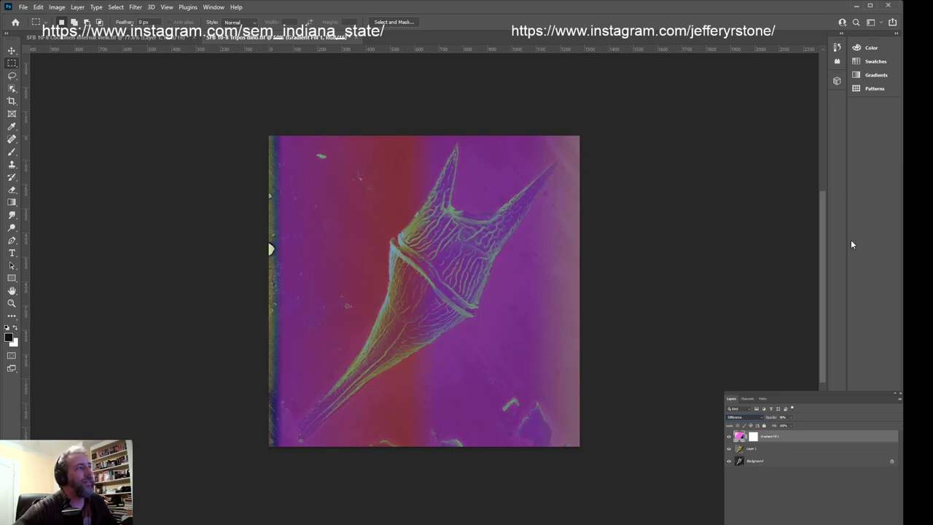
pyautogui.hotkey('shift', '+')
pyautogui.hotkey('shift', '+')
pyautogui.hotkey('shift', '+')
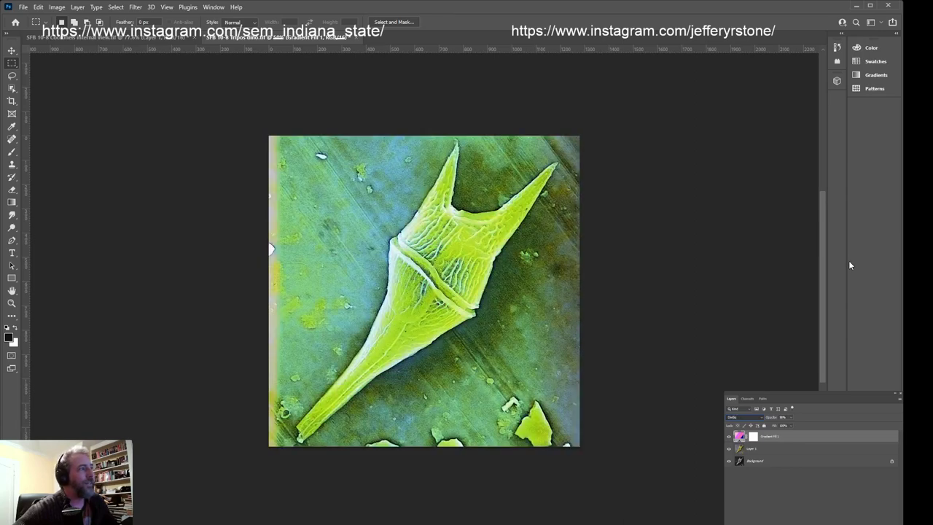
pyautogui.hotkey('shift', '+')
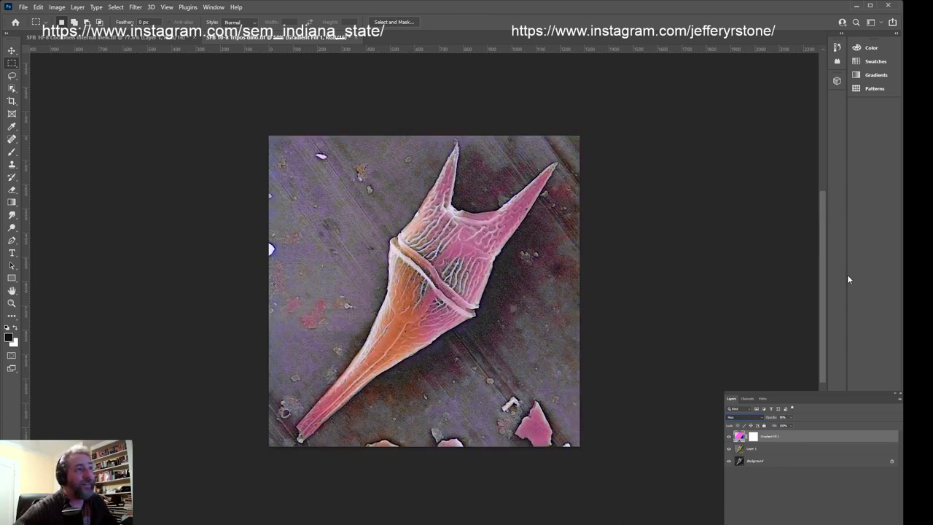
pyautogui.hotkey('shift', '+')
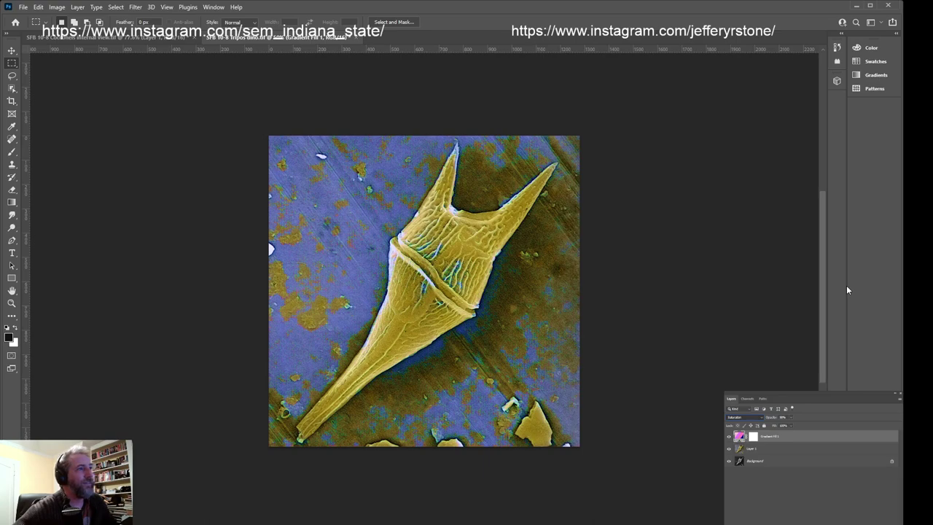
pyautogui.hotkey('shift', '+')
pyautogui.hotkey('shift', '+')
# Step back through the blend modes and settle on Color Burn
pyautogui.hotkey('shift', '-')
pyautogui.hotkey('shift', '-')
pyautogui.hotkey('shift', '-')
pyautogui.hotkey('shift', '-')
pyautogui.hotkey('shift', '-')
pyautogui.hotkey('shift', '-')
pyautogui.hotkey('shift', '-')
pyautogui.hotkey('shift', '-')
pyautogui.hotkey('shift', '-')
pyautogui.hotkey('shift', '-')
pyautogui.hotkey('shift', '-')
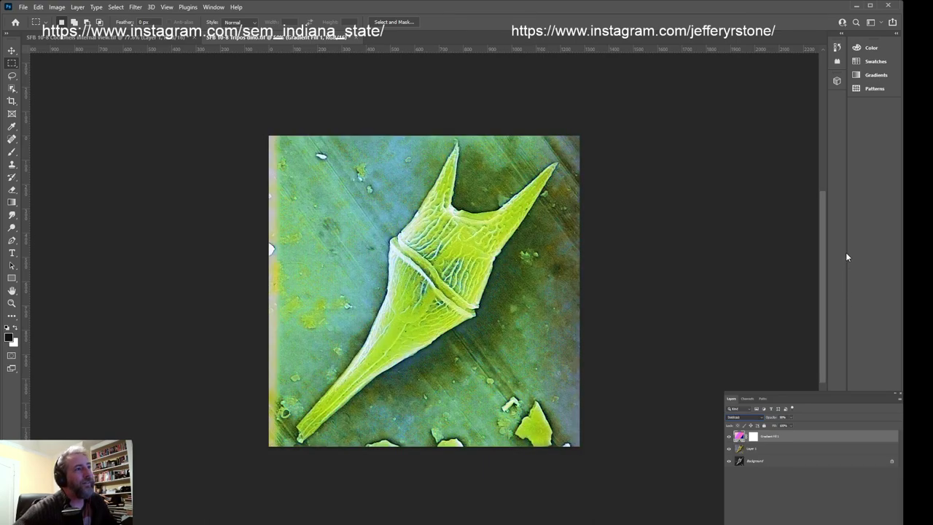
pyautogui.hotkey('shift', '-')
pyautogui.hotkey('shift', '-')
pyautogui.hotkey('shift', '-')
pyautogui.hotkey('shift', '-')
pyautogui.hotkey('shift', '-')
pyautogui.hotkey('shift', '-')
pyautogui.hotkey('shift', '-')
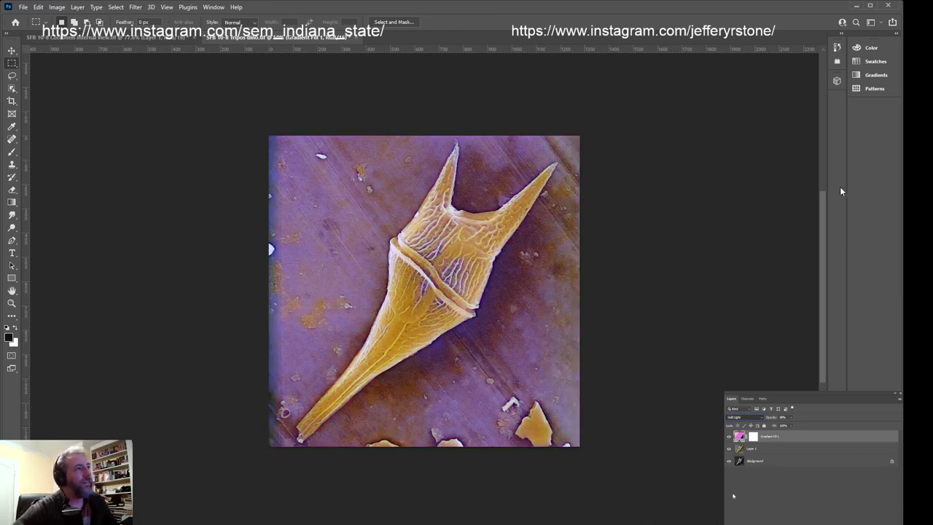
pyautogui.hotkey('shift', '-')
pyautogui.hotkey('shift', '-')
pyautogui.hotkey('shift', '-')
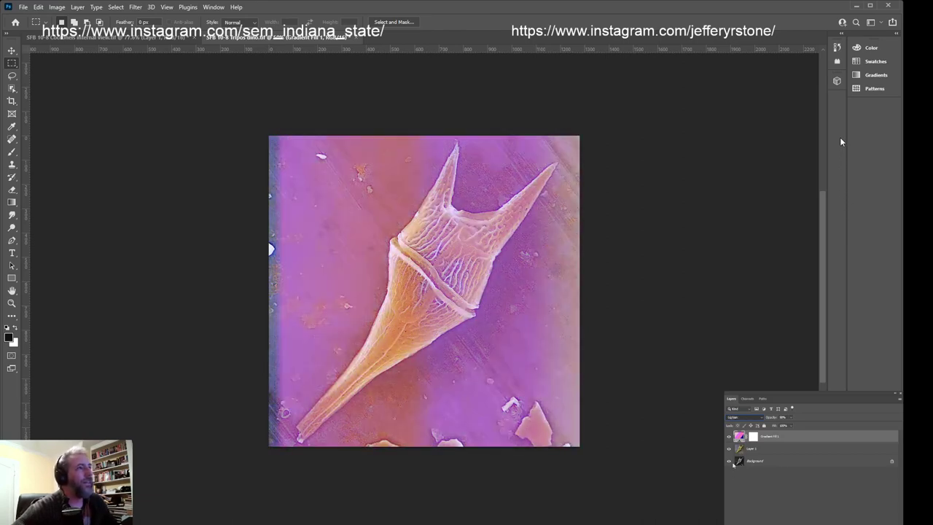
pyautogui.hotkey('shift', '-')
pyautogui.hotkey('shift', '-')
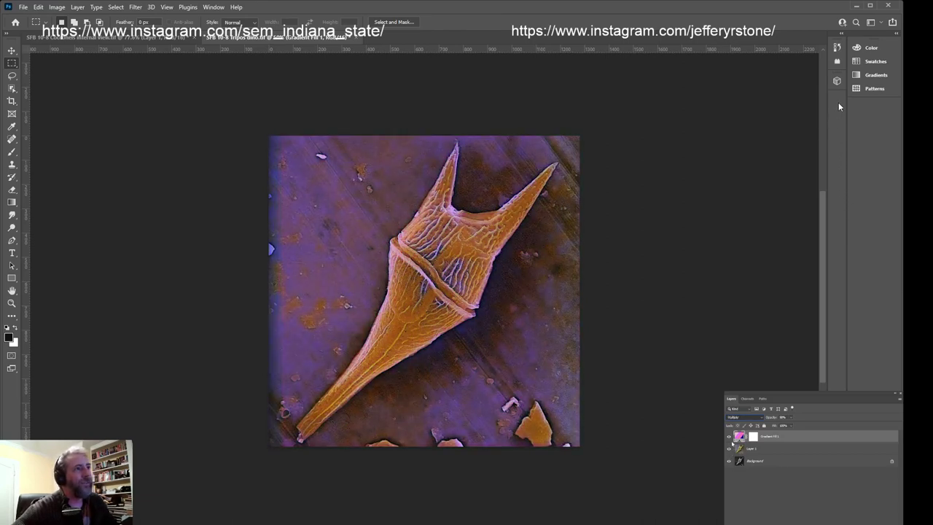
pyautogui.hotkey('shift', '-')
pyautogui.hotkey('shift', '-')
pyautogui.hotkey('shift', '-')
pyautogui.hotkey('shift', '-')
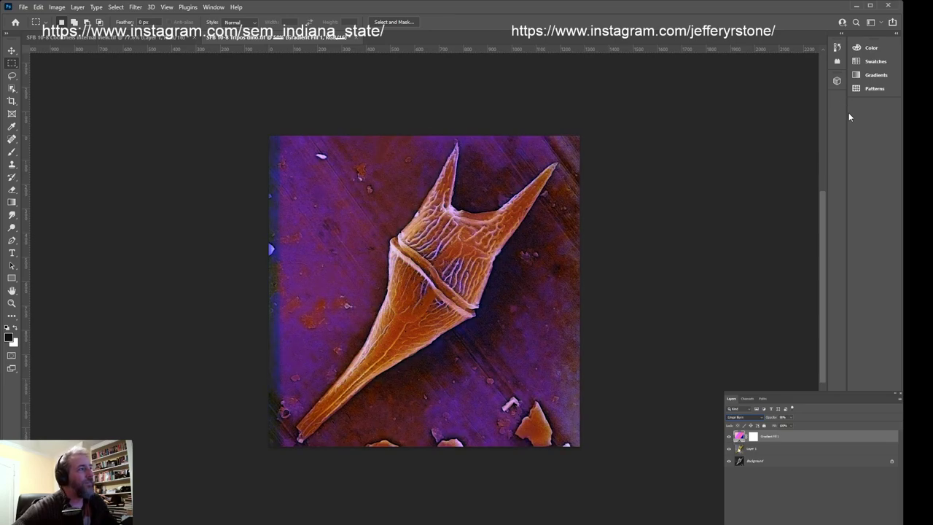
pyautogui.hotkey('shift', '-')
pyautogui.hotkey('shift', '-')
pyautogui.hotkey('shift', '-')
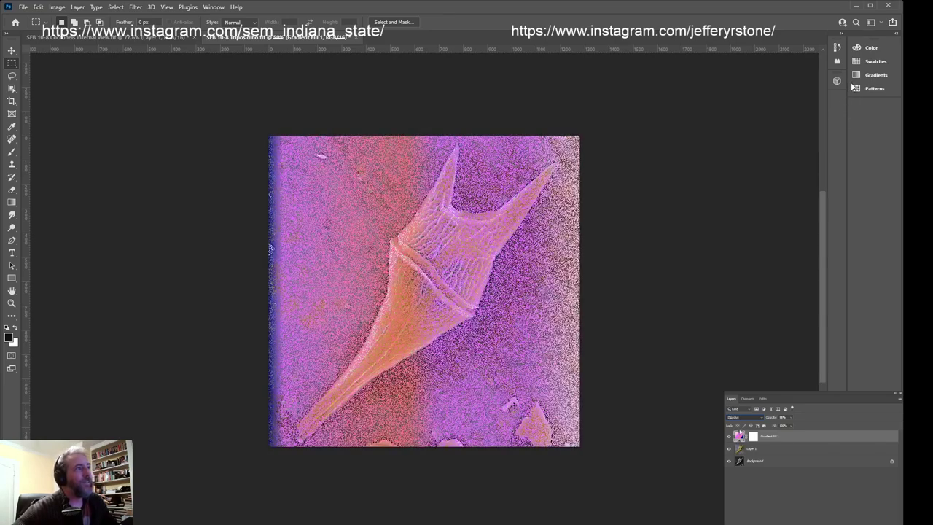
pyautogui.hotkey('shift', '-')
pyautogui.hotkey('shift', '-')
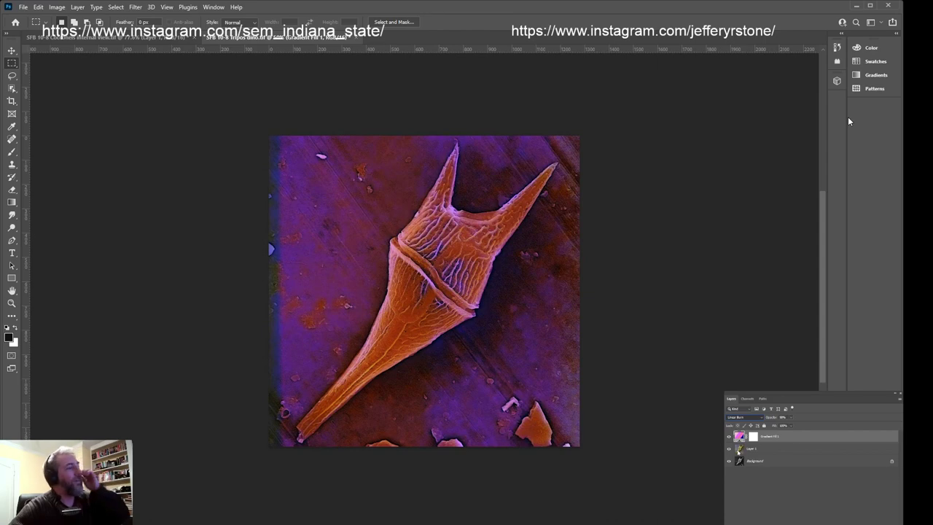
pyautogui.hotkey('shift', '-')
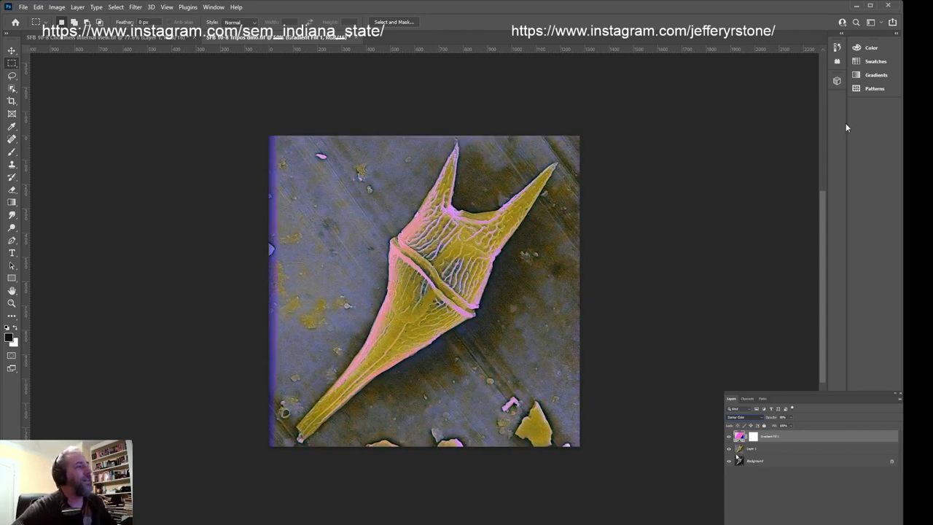
pyautogui.hotkey('shift', '-')
pyautogui.hotkey('shift', '-')
pyautogui.hotkey('shift', '-')
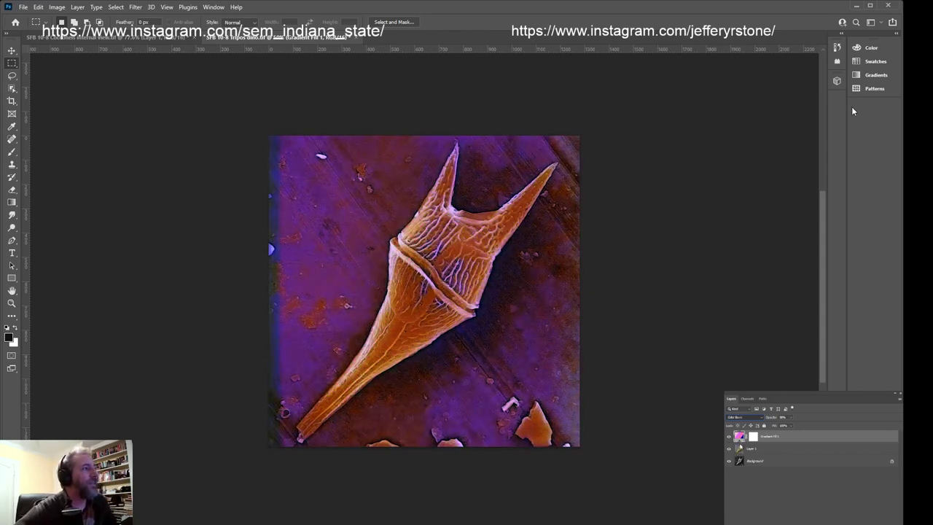
pyautogui.hotkey('shift', '-')
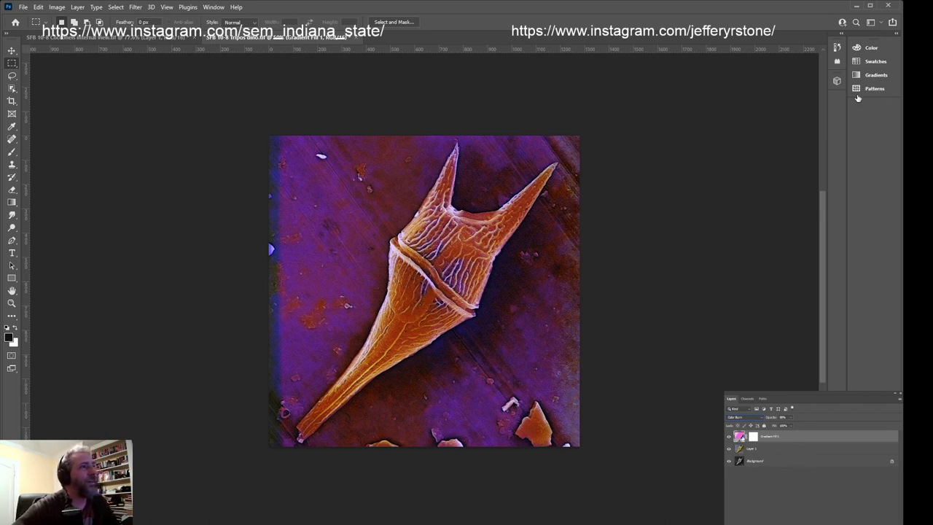
pyautogui.doubleClick(740, 436)
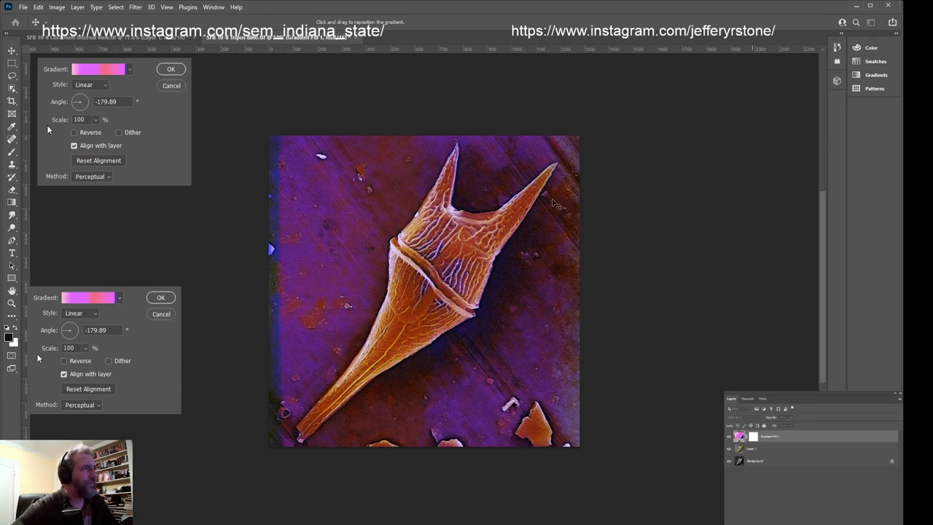
pyautogui.press('i')
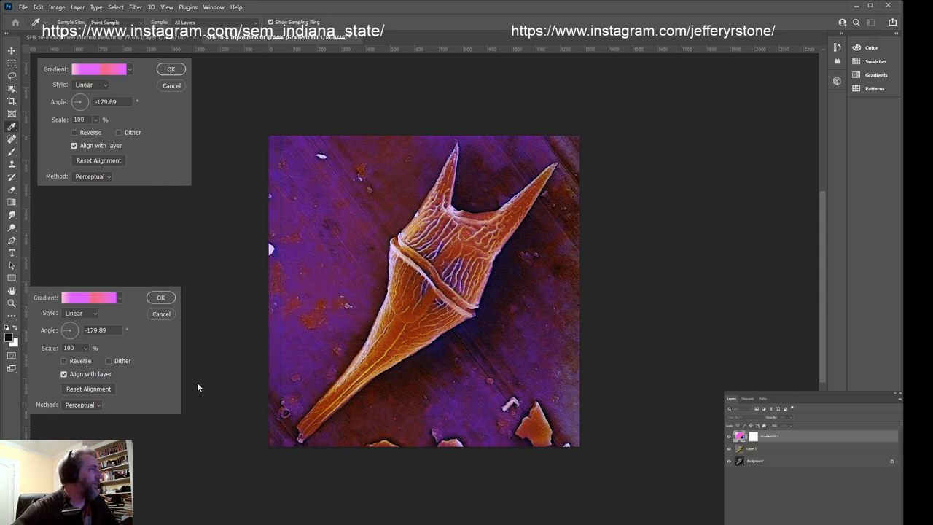
pyautogui.press('v')
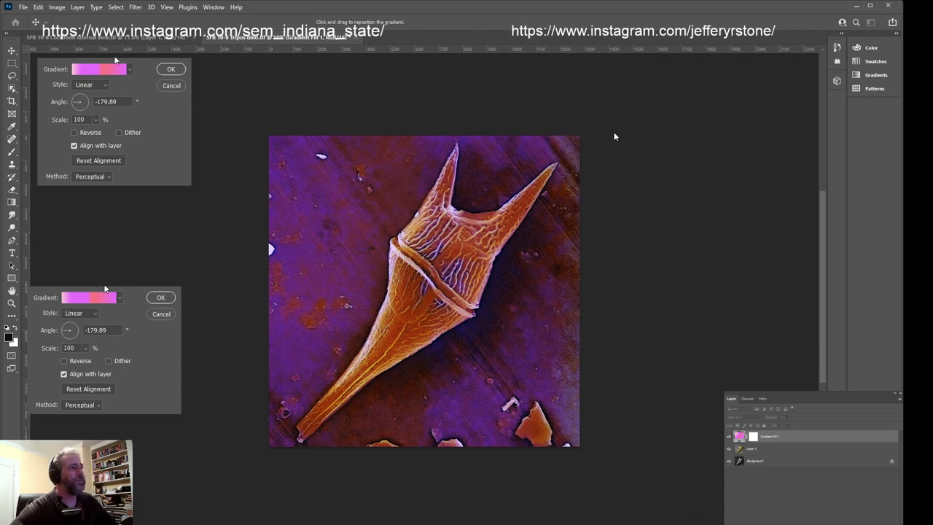
pyautogui.click(169, 70)
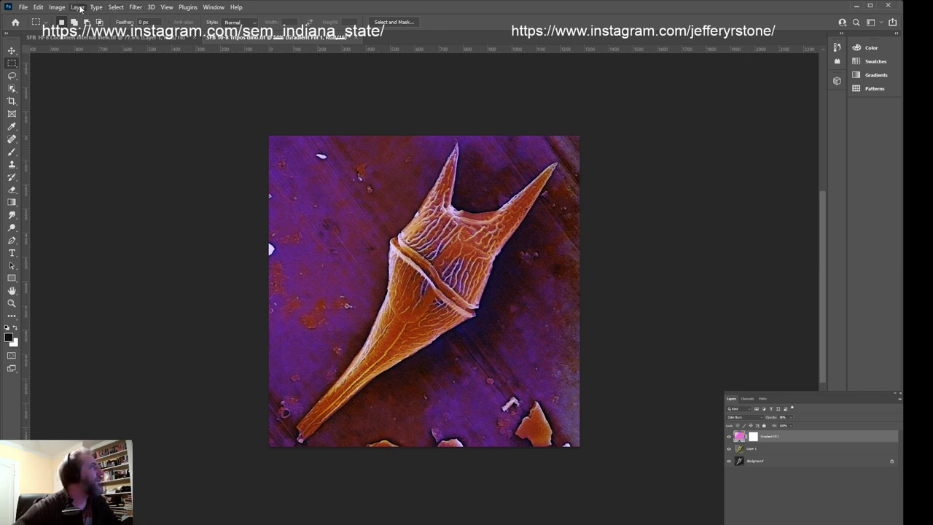
# Flatten all layers into a single Background layer with Ctrl+Shift+E
pyautogui.hotkey('ctrl', 'shift', 'e')
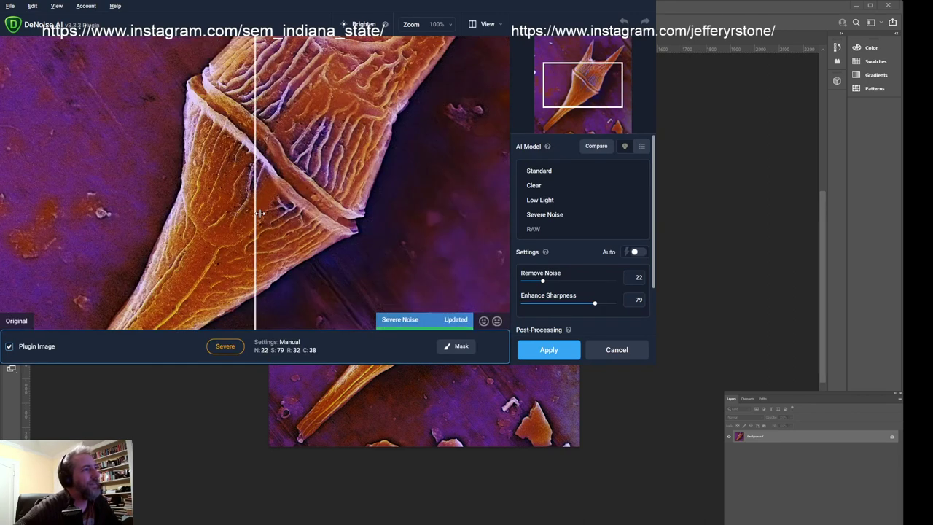
# Compare before/after previews, then apply Severe Noise with Remove Noise 22 and Sharpness 79
pyautogui.moveTo(263, 212); pyautogui.dragTo(125, 223)
pyautogui.click(562, 355)
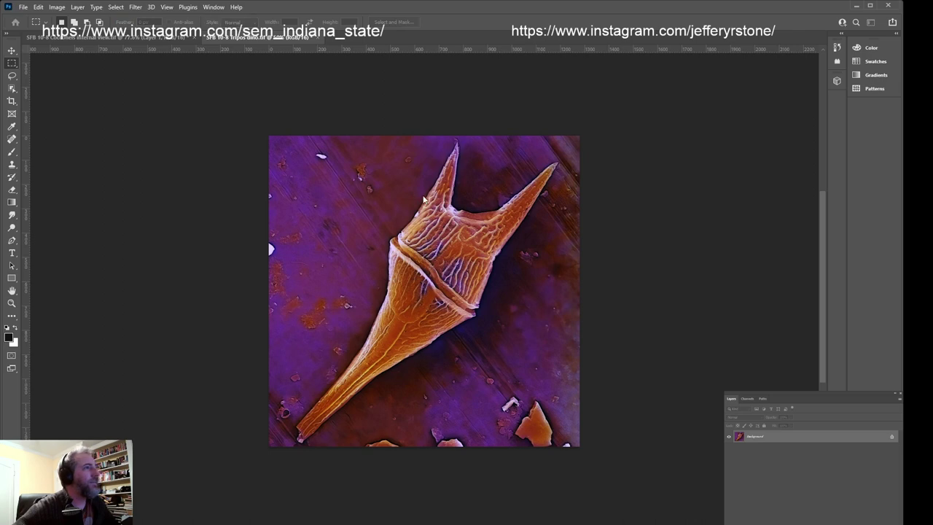
# Dismiss the Save As dialog and close the finished colorized diatom document
pyautogui.hotkey('ctrl', 'shift', 's')
pyautogui.press('Escape')
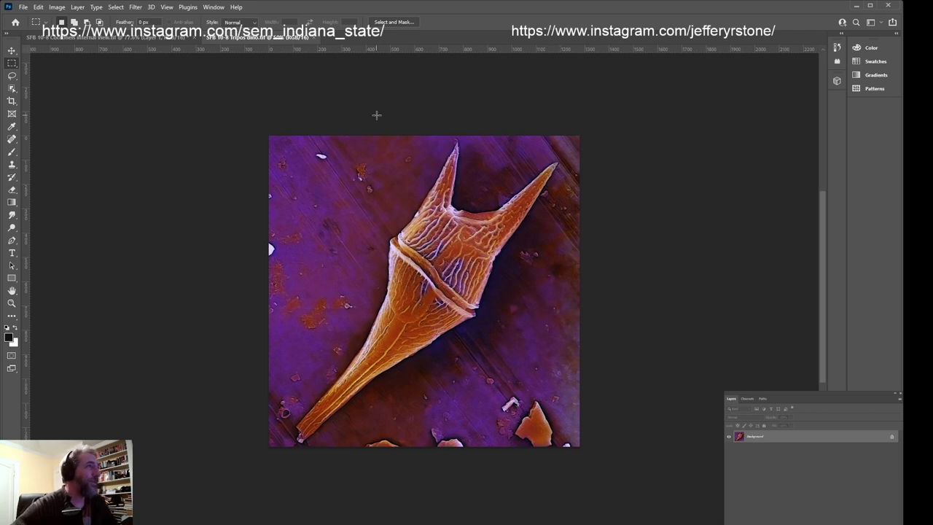
pyautogui.click(313, 37)
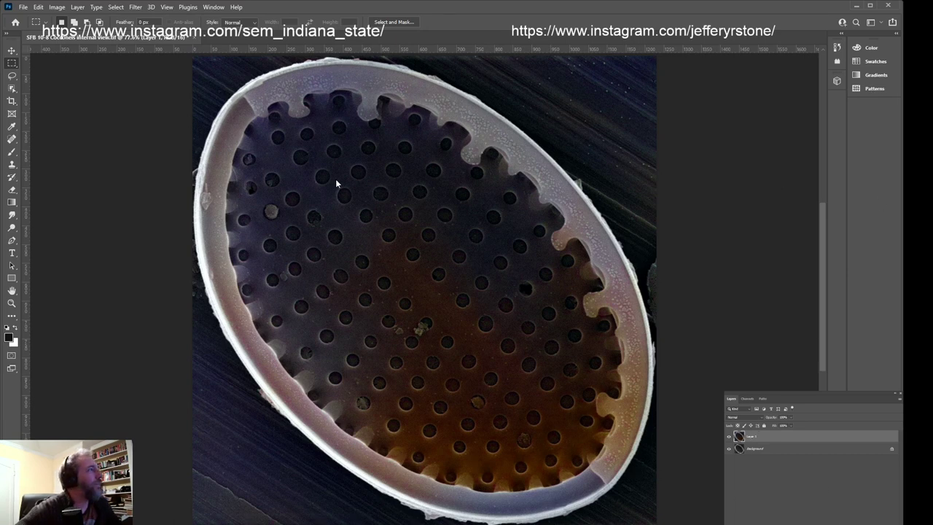
# Delete Layer 1 so only the grayscale Background layer remains
pyautogui.press('Delete')
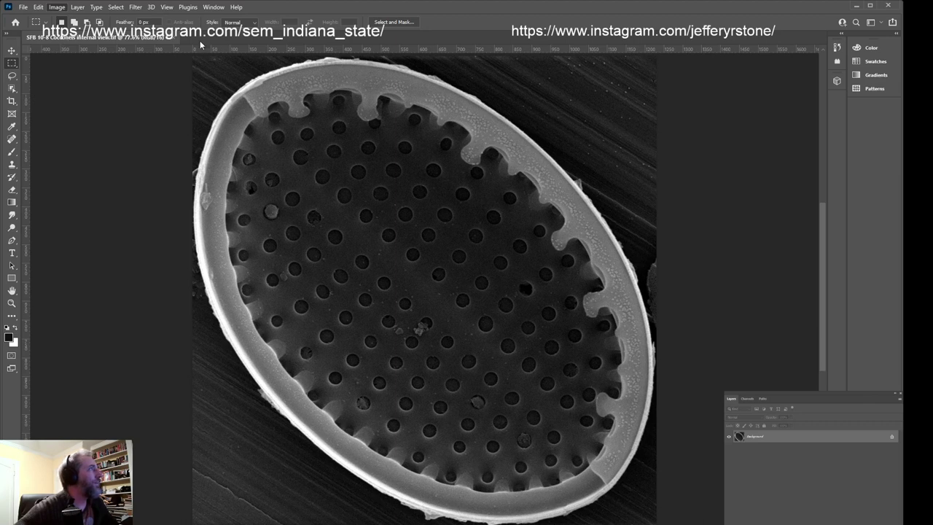
# In Color Balance, push the highlights toward blue and set the shadows to +8, −26, +7
pyautogui.press('i')
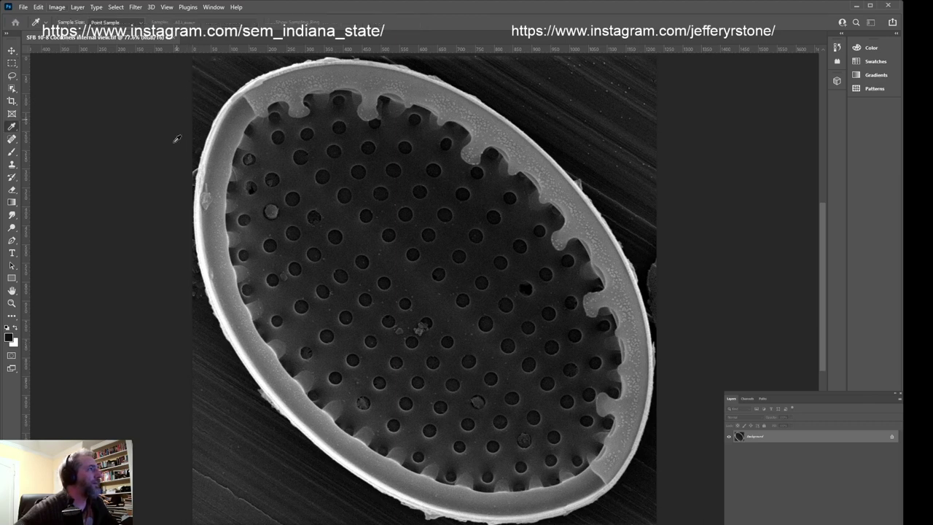
pyautogui.hotkey('ctrl', 'b')
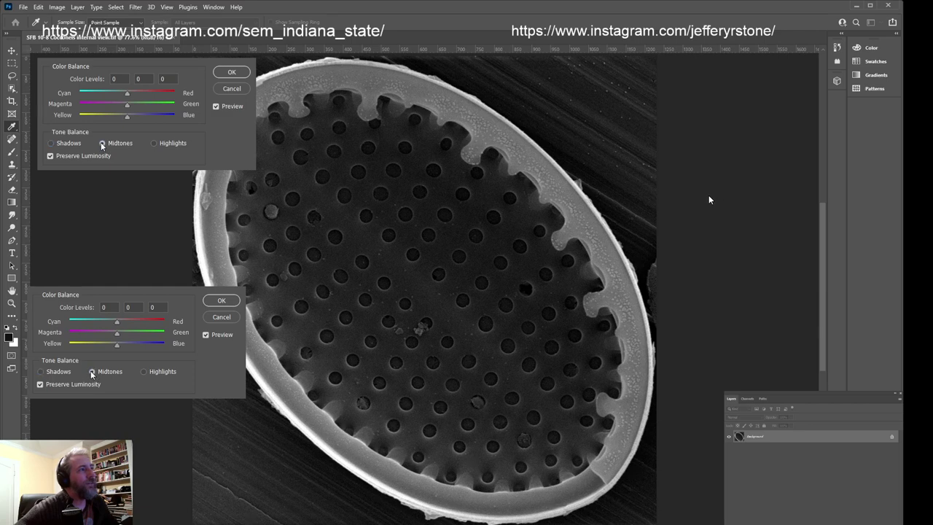
pyautogui.click(155, 143)
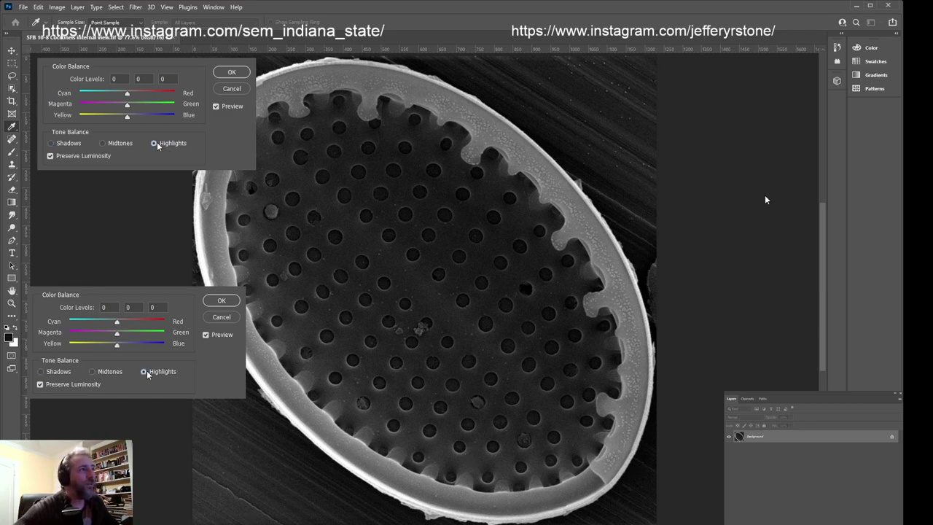
pyautogui.moveTo(127, 116); pyautogui.dragTo(152, 107)
pyautogui.click(103, 143)
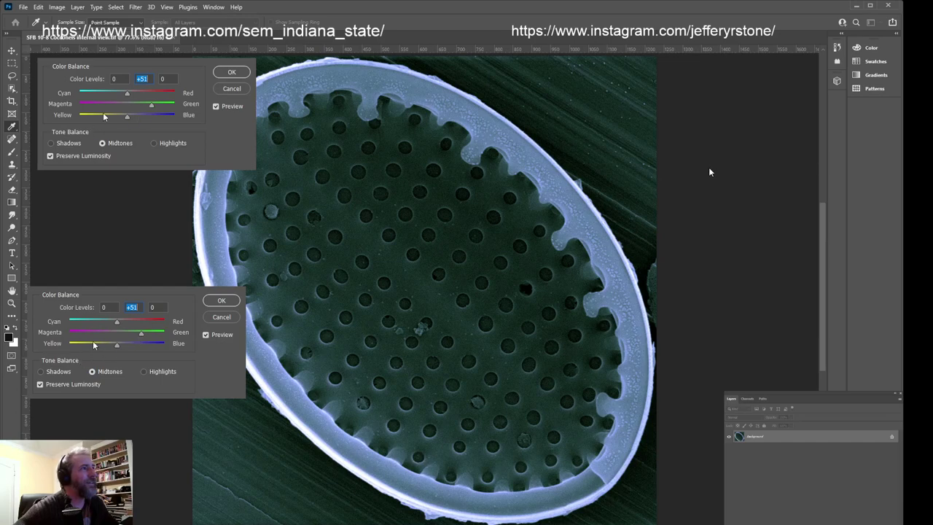
pyautogui.click(56, 144)
pyautogui.moveTo(127, 93); pyautogui.dragTo(131, 122)
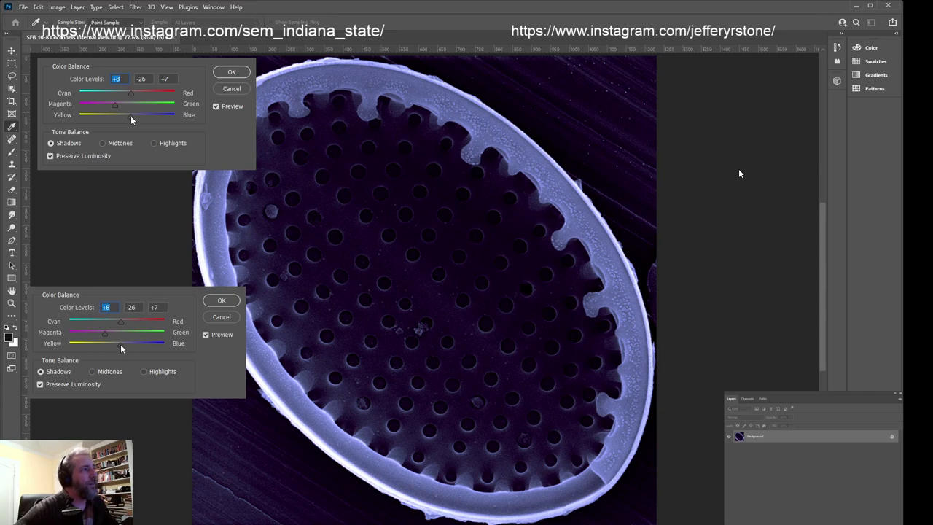
# Turn off Preserve Luminosity and set the shadows to −62, +36, −27 for a teal-green tint
pyautogui.click(50, 155)
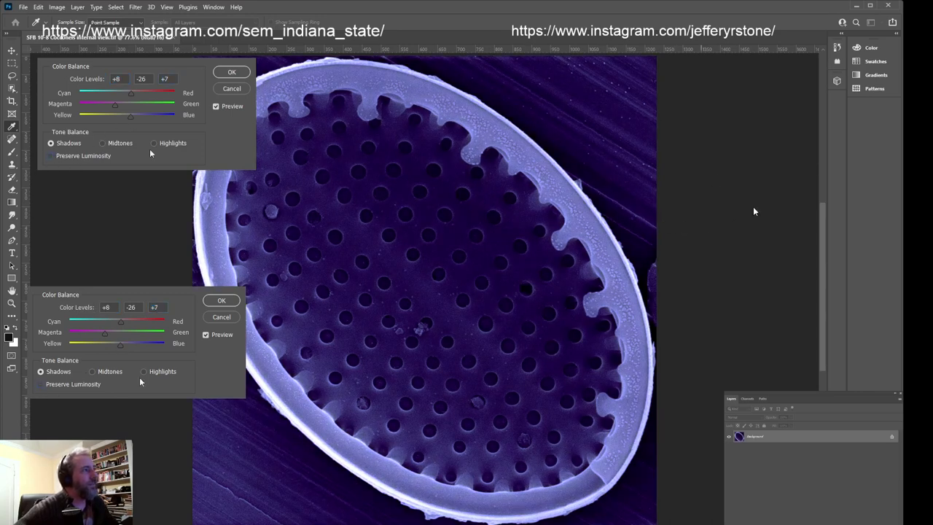
pyautogui.moveTo(132, 121); pyautogui.dragTo(94, 97)
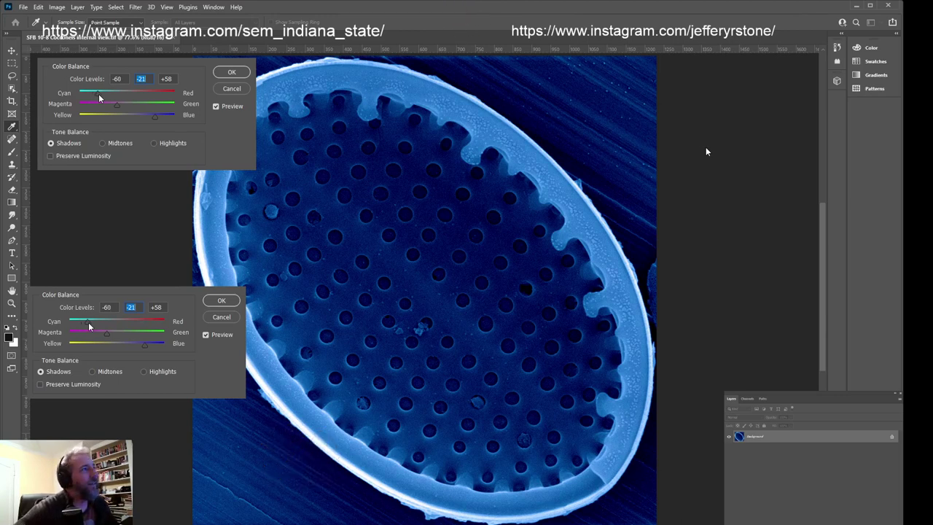
pyautogui.moveTo(95, 97)
pyautogui.mouseDown()
pyautogui.moveTo(162, 101)
pyautogui.moveTo(99, 104)
pyautogui.mouseUp()
pyautogui.hotkey('shift', 'Tab')
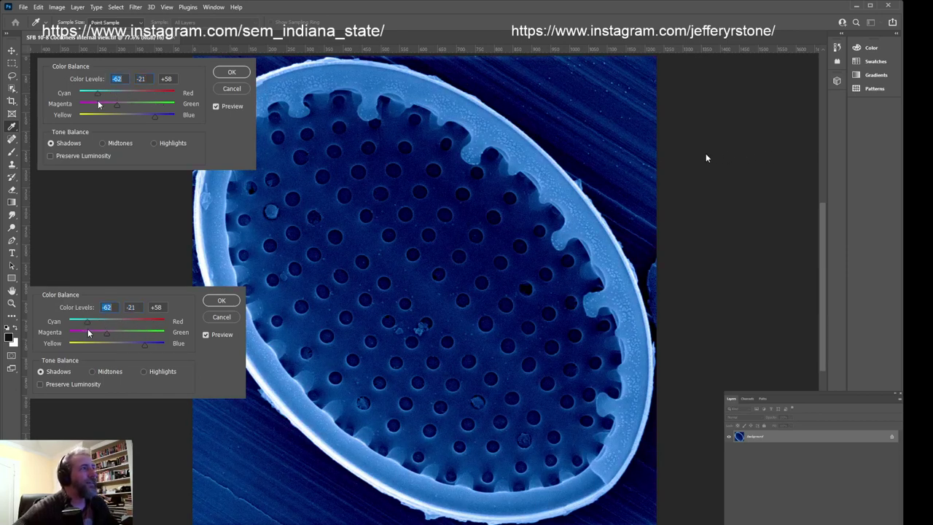
pyautogui.moveTo(115, 105); pyautogui.dragTo(151, 107)
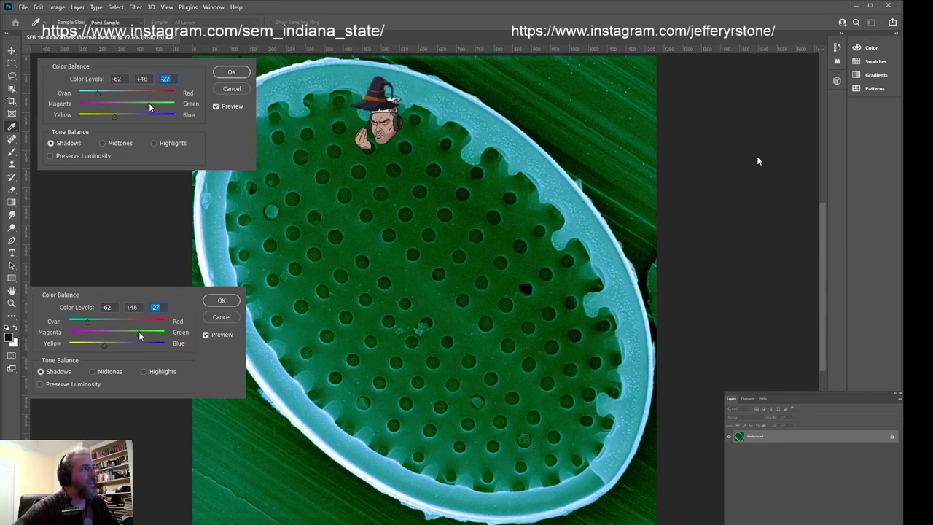
# Pull the midtones toward yellow and push the highlights toward yellow
pyautogui.click(102, 143)
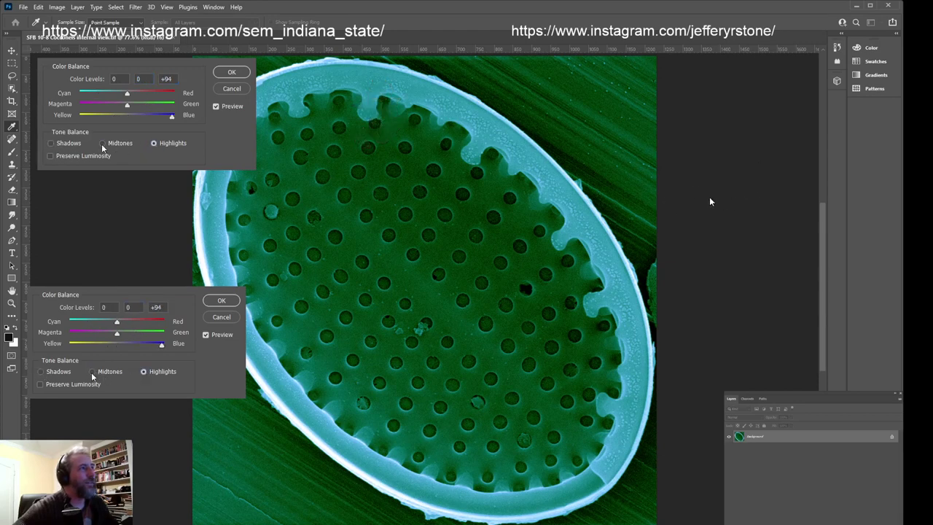
pyautogui.moveTo(127, 117); pyautogui.dragTo(102, 101)
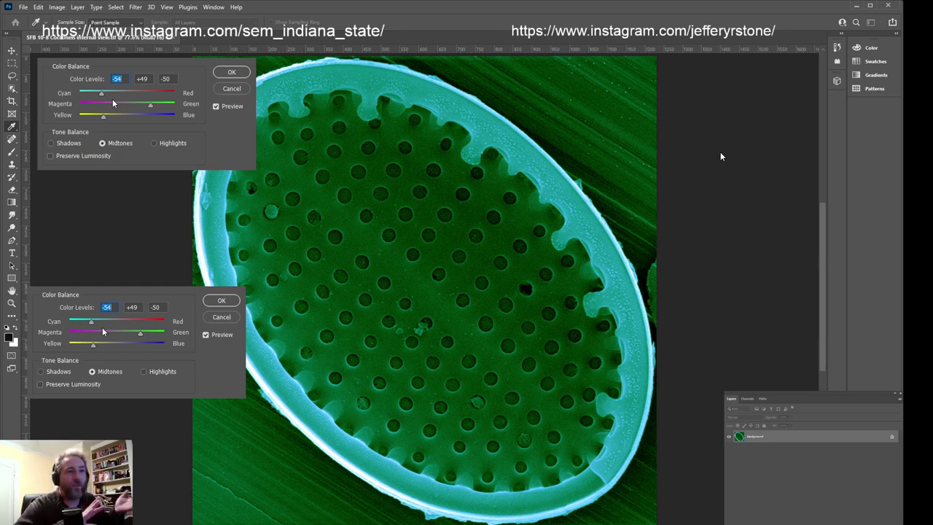
pyautogui.click(57, 144)
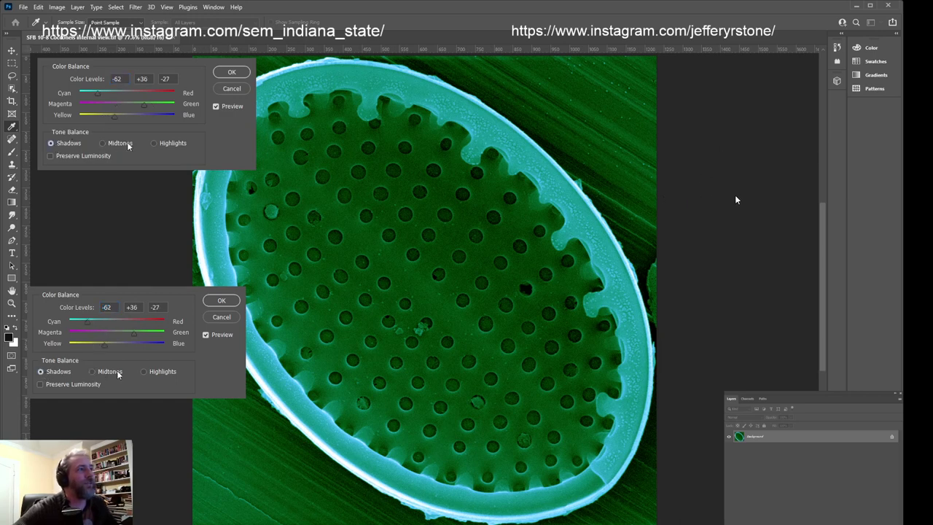
pyautogui.click(106, 143)
pyautogui.click(164, 143)
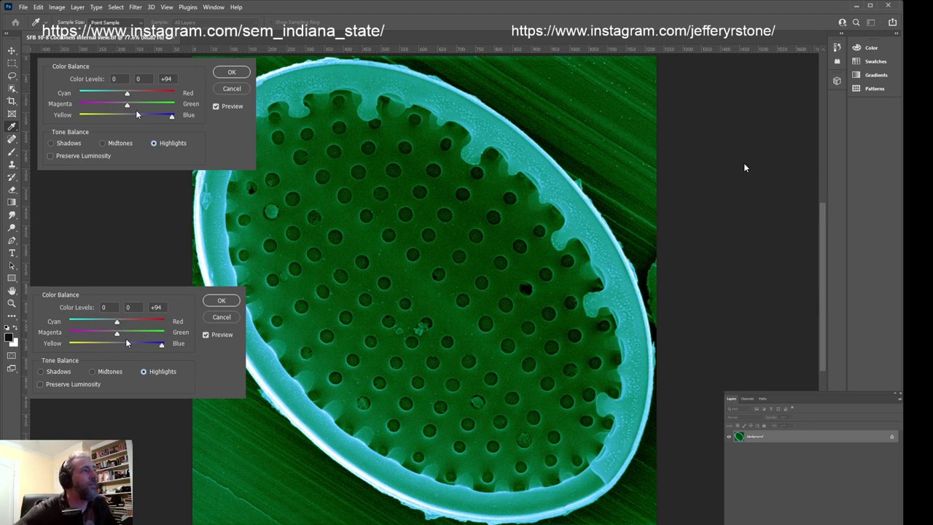
pyautogui.moveTo(172, 114); pyautogui.dragTo(159, 93)
# Shift the midtones toward cyan and yellow and set the shadows to −8, +80, +61
pyautogui.click(103, 143)
pyautogui.moveTo(103, 115); pyautogui.dragTo(167, 110)
pyautogui.click(52, 143)
pyautogui.moveTo(100, 96); pyautogui.dragTo(124, 105)
# Rebalance the highlights toward magenta, then back toward green, ending at −76, +30, −80
pyautogui.click(154, 144)
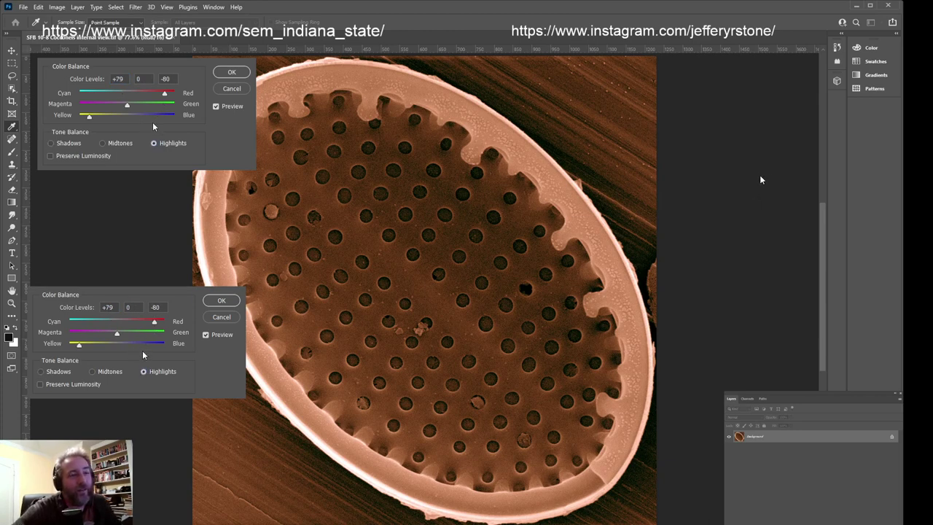
pyautogui.click(51, 144)
pyautogui.click(121, 147)
pyautogui.click(167, 143)
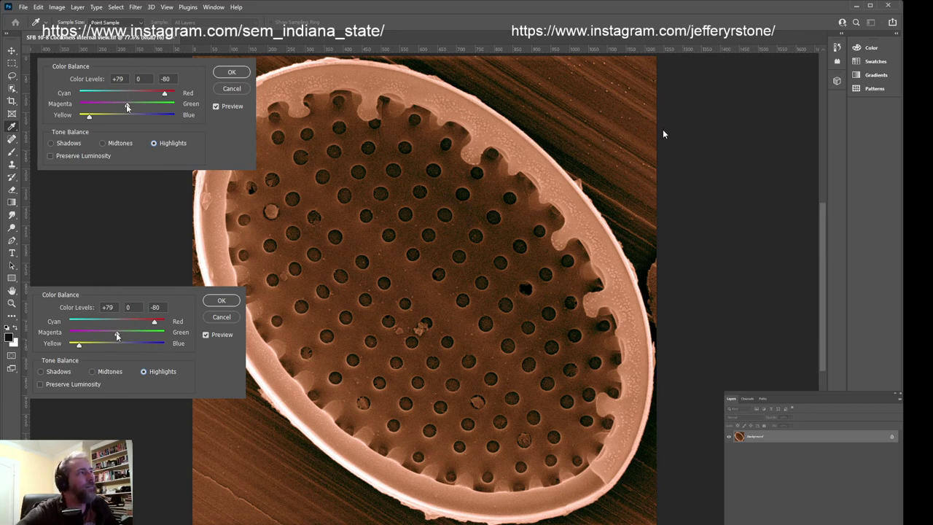
pyautogui.moveTo(127, 104); pyautogui.dragTo(109, 115)
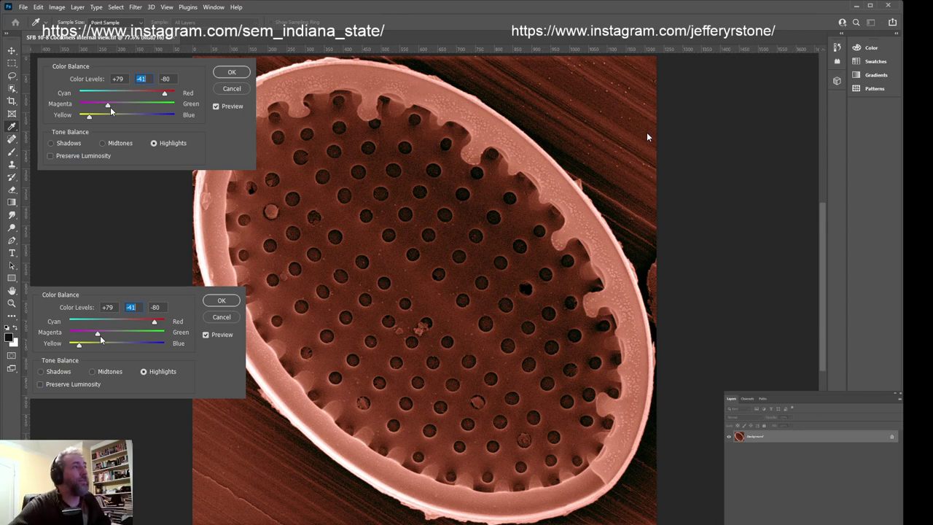
pyautogui.moveTo(110, 110)
pyautogui.mouseDown()
pyautogui.moveTo(101, 110)
pyautogui.moveTo(144, 110)
pyautogui.moveTo(166, 98)
pyautogui.moveTo(93, 104)
pyautogui.mouseUp()
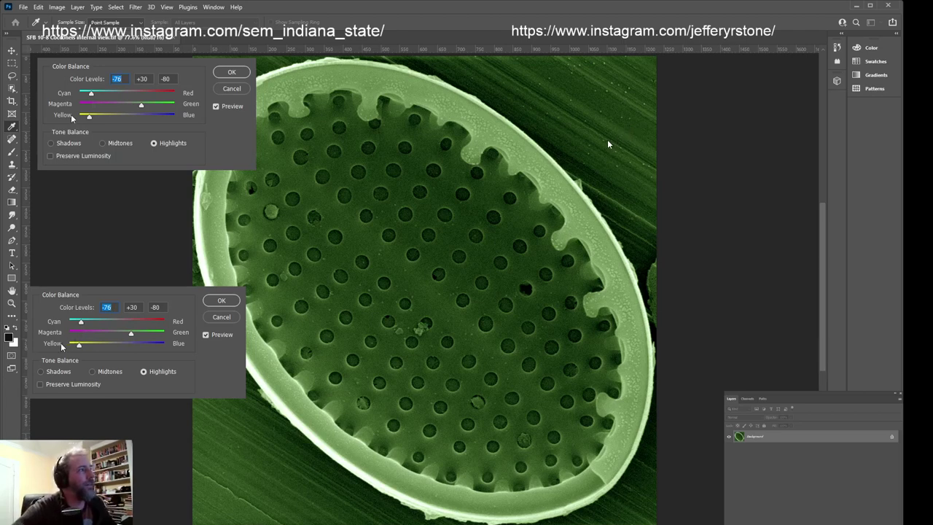
# Push the highlights further toward green, then discard the Color Balance changes
pyautogui.moveTo(141, 105); pyautogui.dragTo(161, 108)
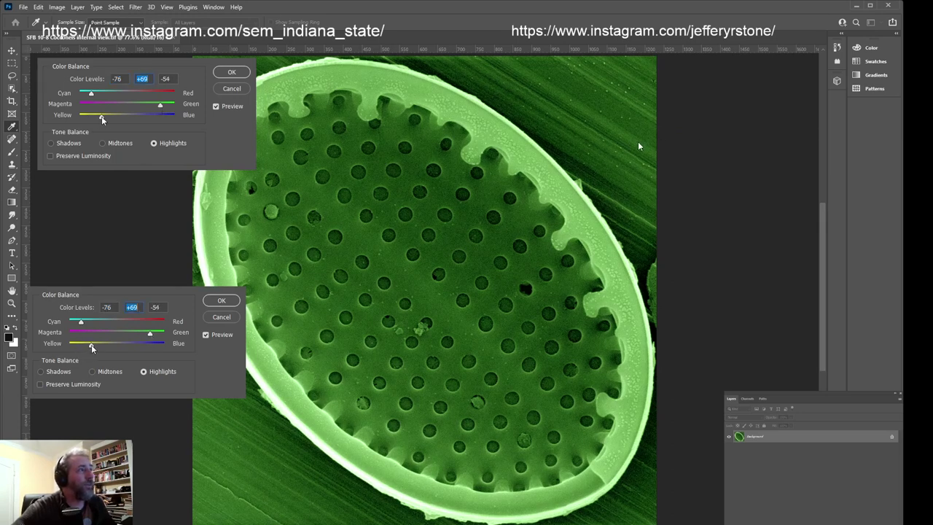
pyautogui.click(103, 143)
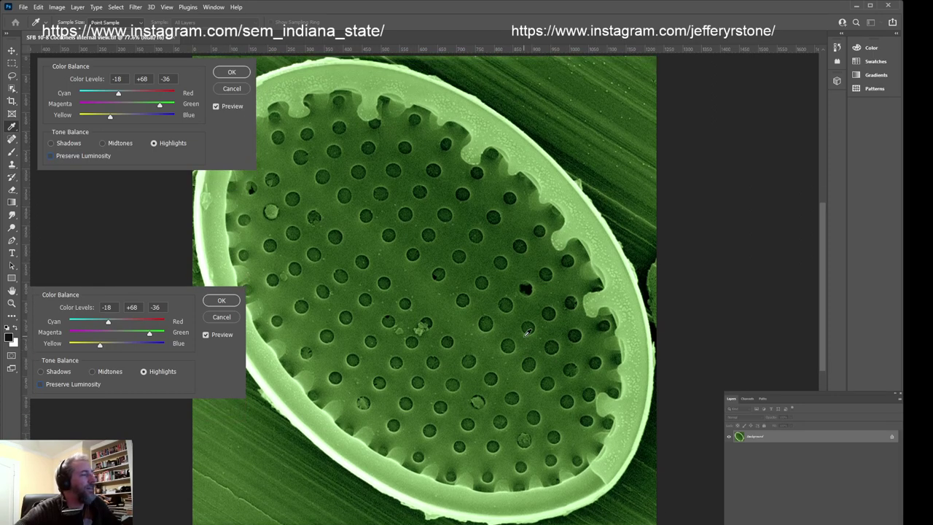
pyautogui.scroll(-1, 527, 332)
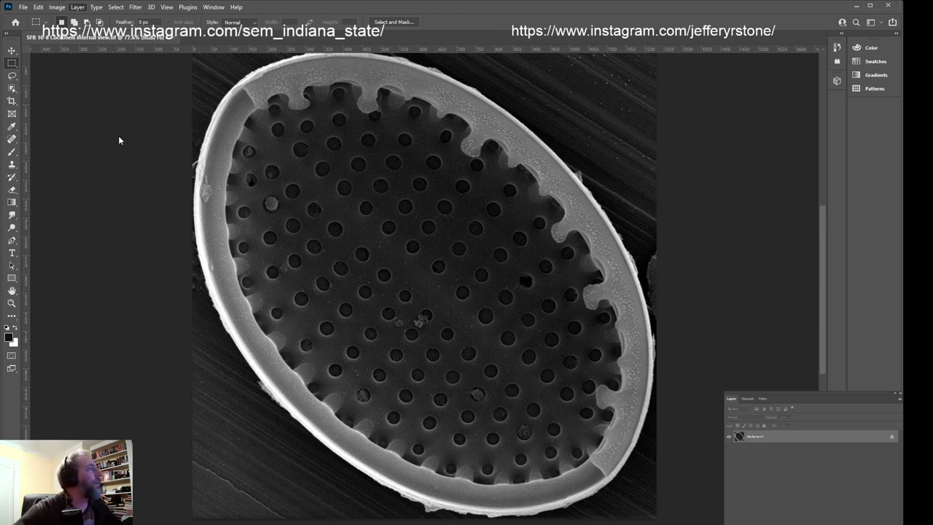
pyautogui.click(11, 88)
# Object-select the diatom, test a teal midtone tint of −79, +78, +89, then cancel it
pyautogui.moveTo(193, 59); pyautogui.dragTo(656, 518)
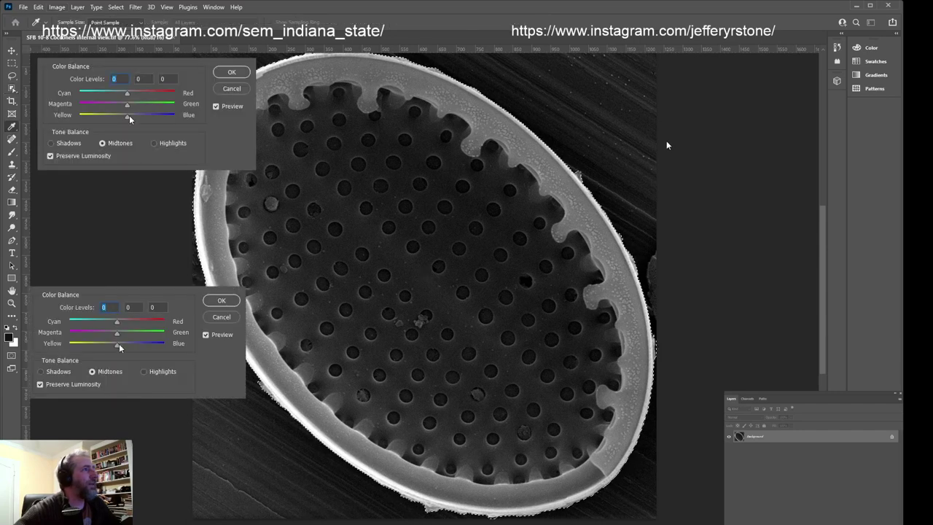
pyautogui.moveTo(161, 116); pyautogui.dragTo(90, 97)
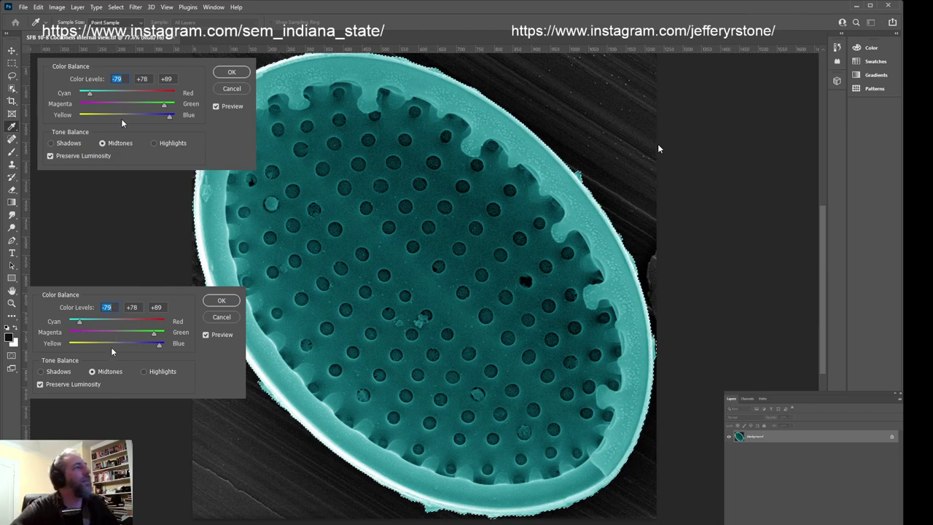
pyautogui.press('Escape')
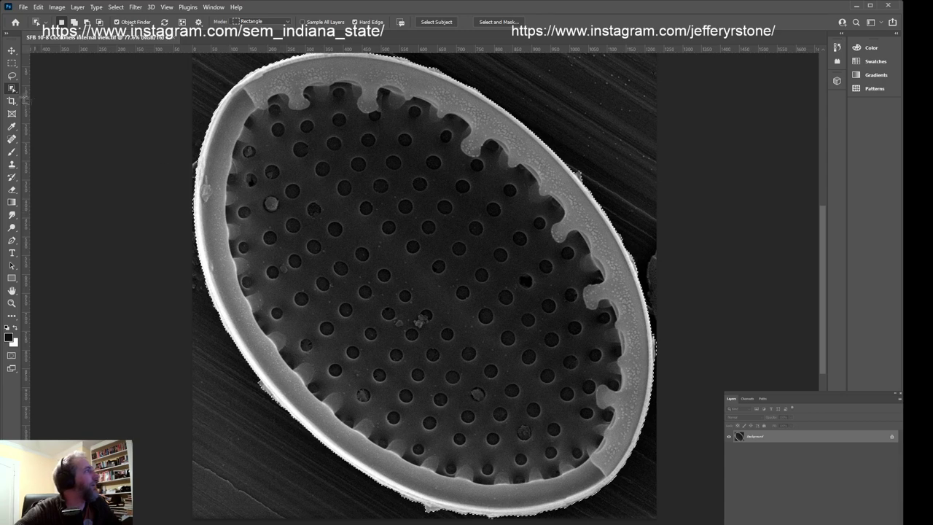
# Switch to the Rectangular Marquee and deselect the diatom with Ctrl+D
pyautogui.click(12, 63)
pyautogui.hotkey('ctrl', 'd')
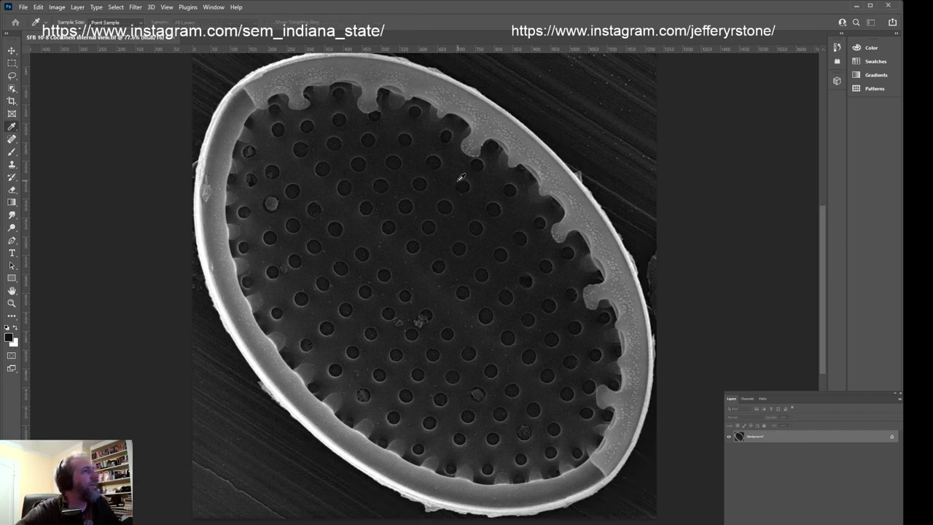
# Apply a Gradient Map using the magenta-black-blue gradient preset
pyautogui.hotkey('ctrl', 'shift', 'g')
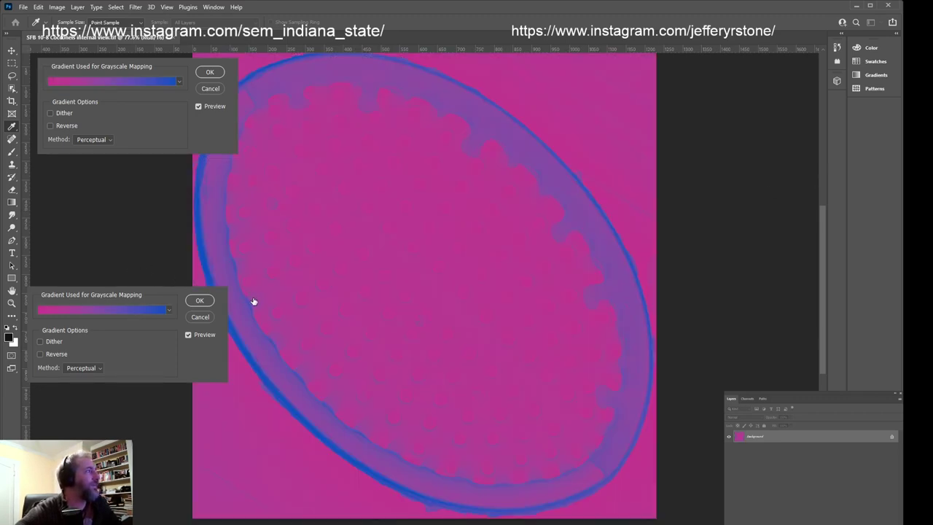
pyautogui.click(176, 384)
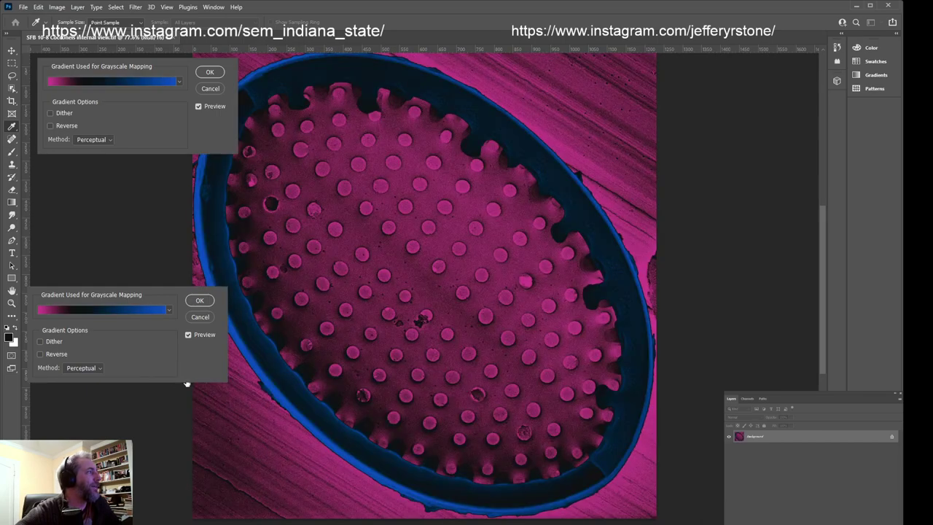
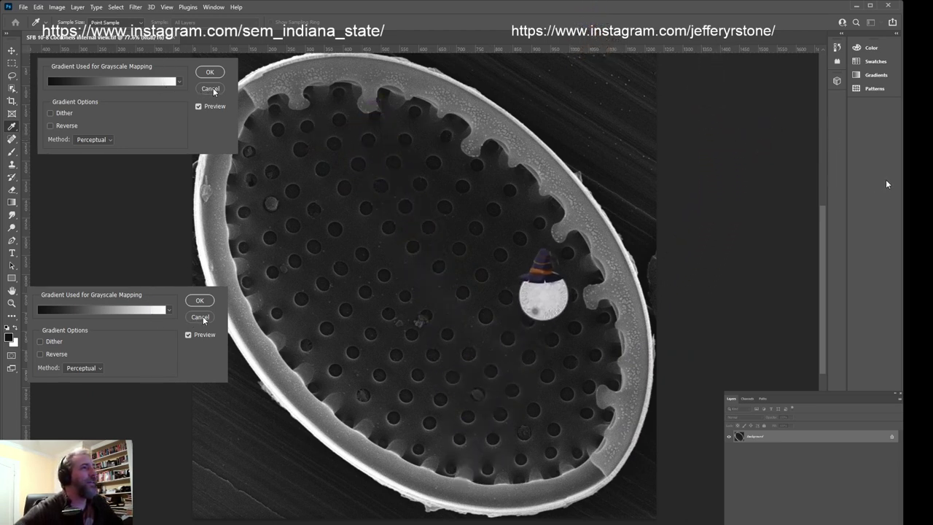
# Cancel the gradient map, preview the desert road, sunset, purple flowers and green leaves Color Transfer presets, then disable it
pyautogui.press('m')
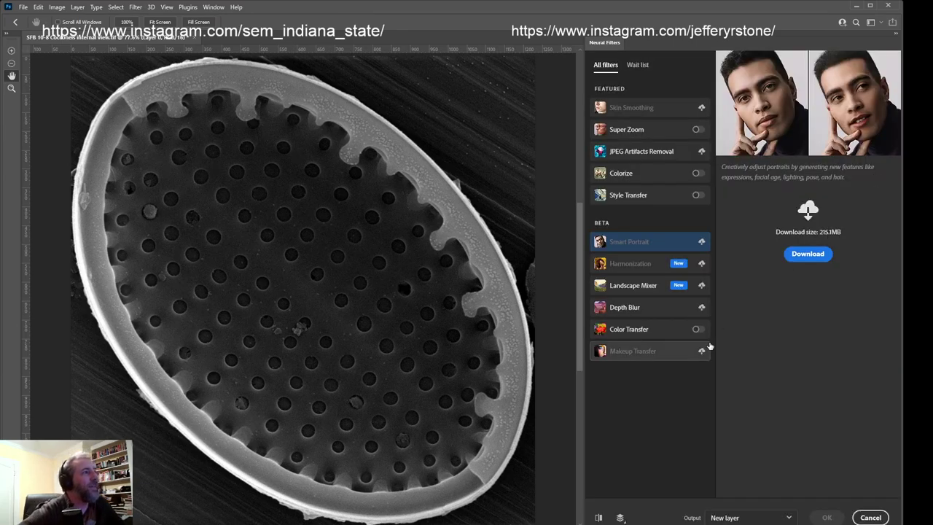
pyautogui.click(696, 330)
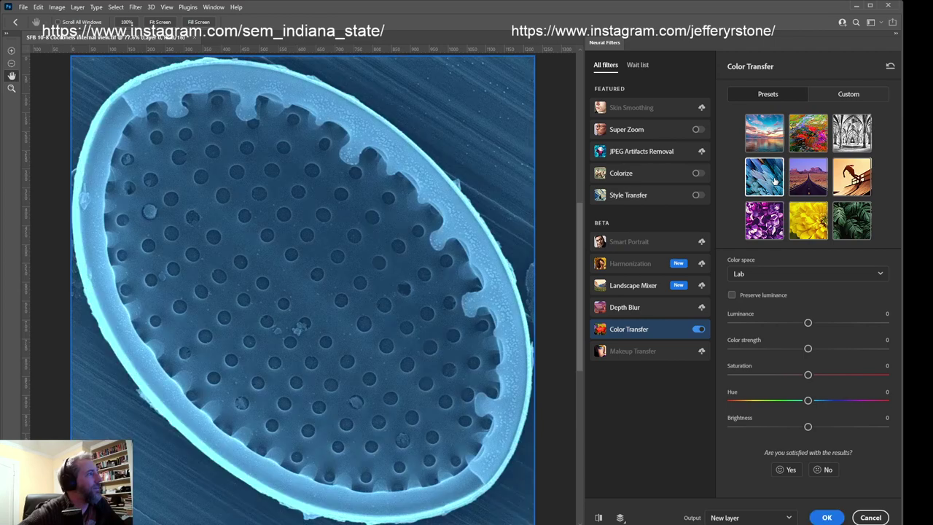
pyautogui.click(808, 177)
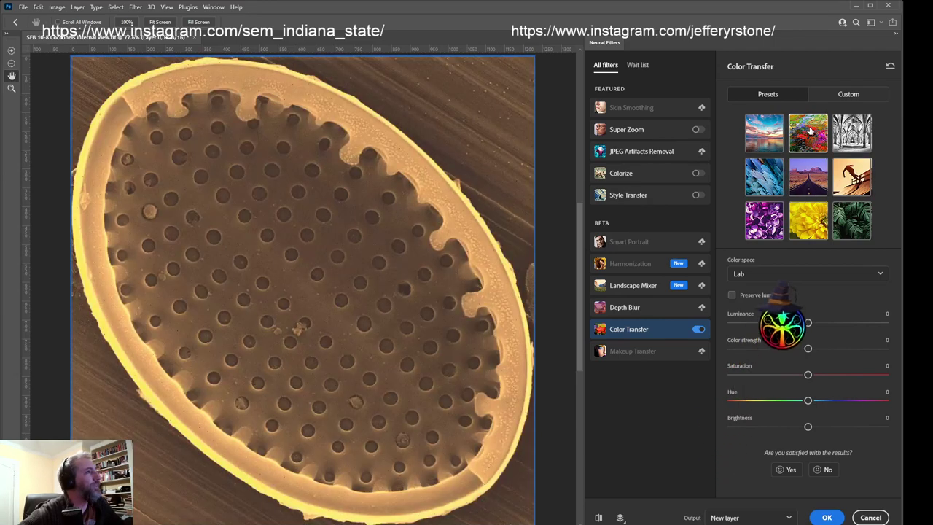
pyautogui.click(763, 138)
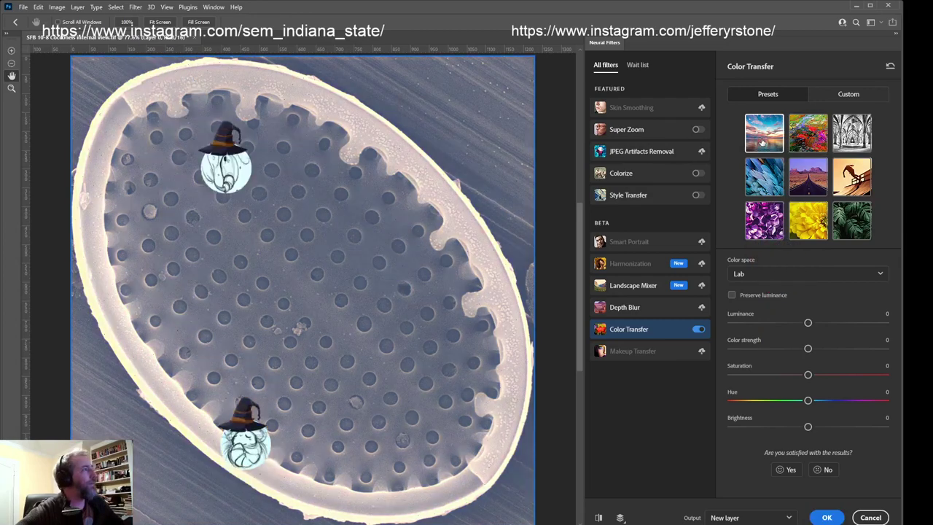
pyautogui.click(763, 222)
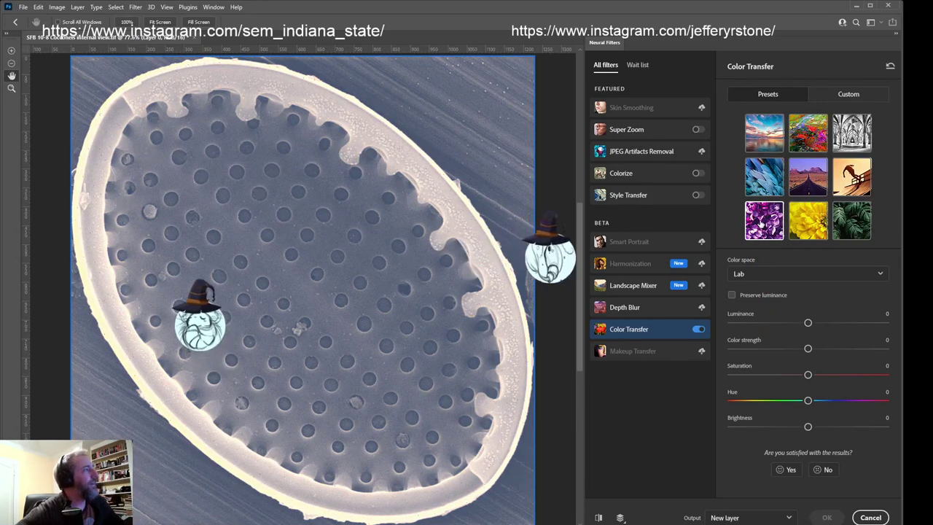
pyautogui.click(858, 226)
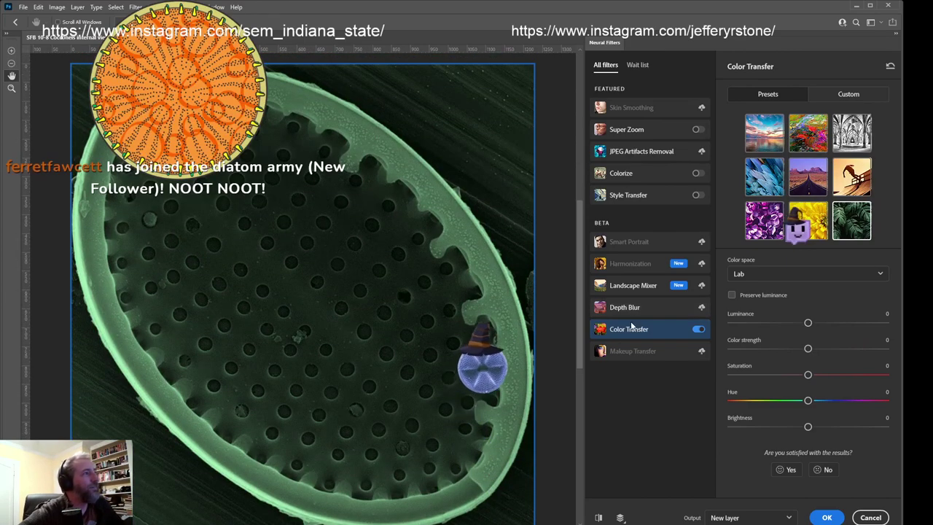
pyautogui.click(697, 329)
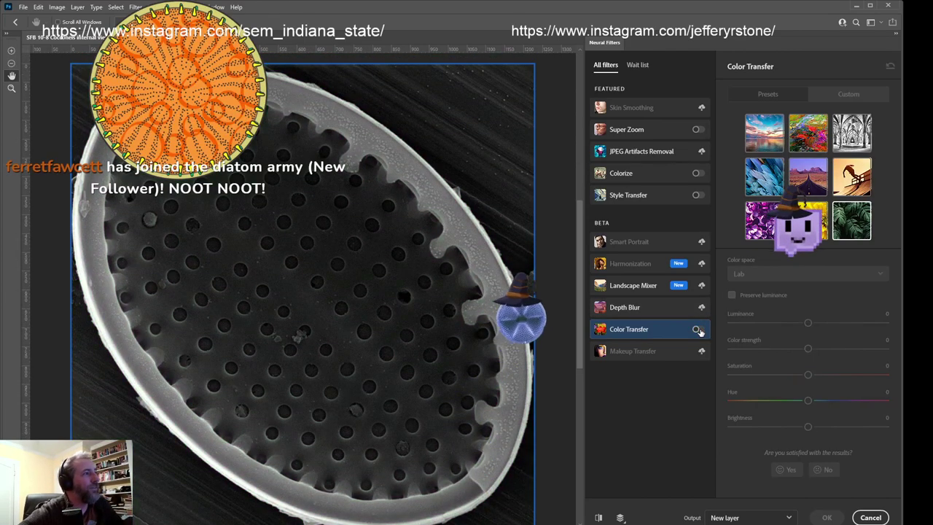
# Colorize at saturation +44 with the second artist style at opacity 51, output as a new layer
pyautogui.click(697, 174)
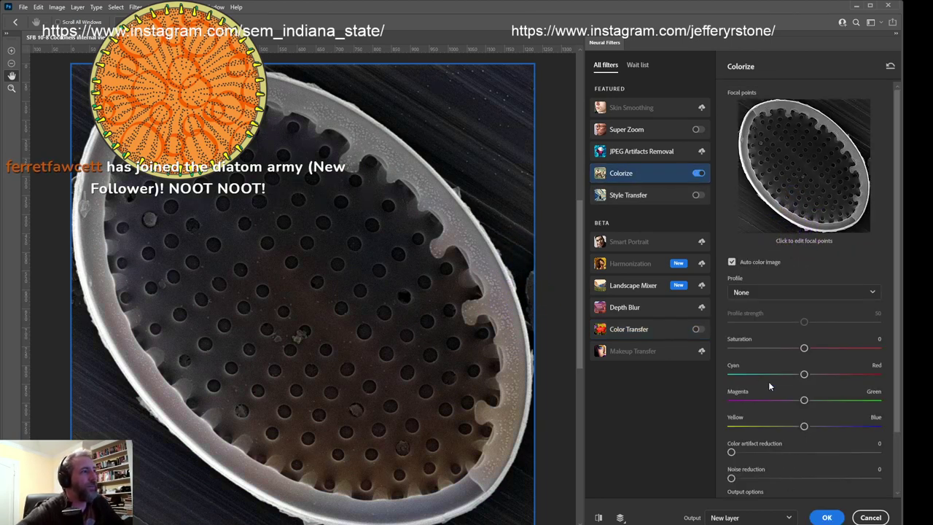
pyautogui.moveTo(804, 348); pyautogui.dragTo(872, 359)
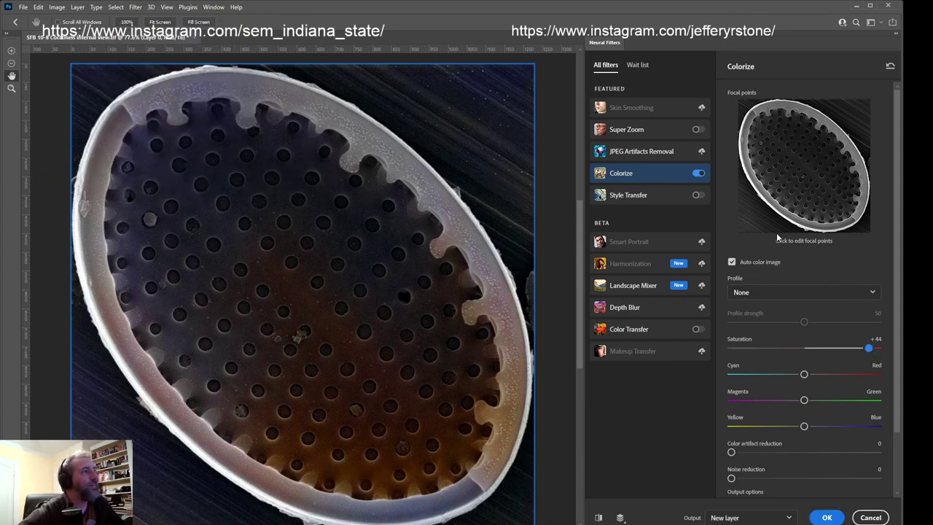
pyautogui.click(696, 196)
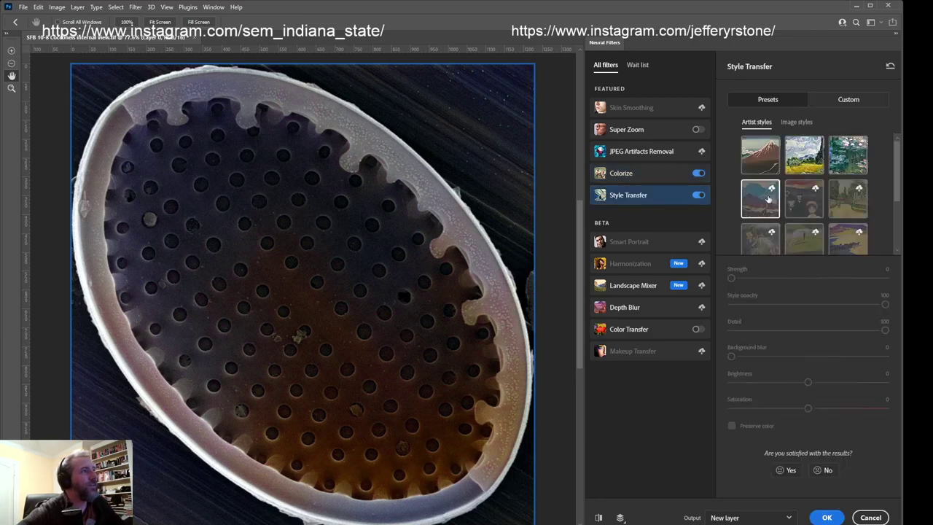
pyautogui.click(798, 159)
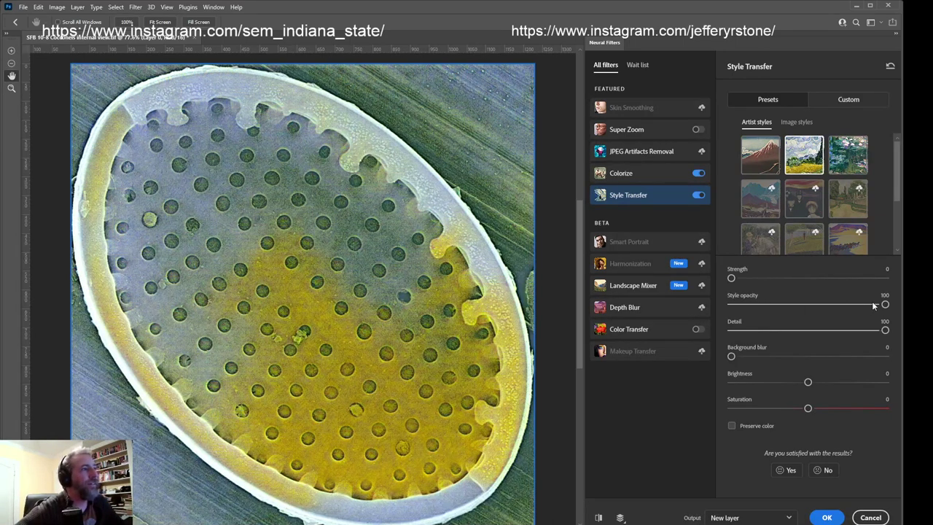
pyautogui.moveTo(884, 304); pyautogui.dragTo(791, 307)
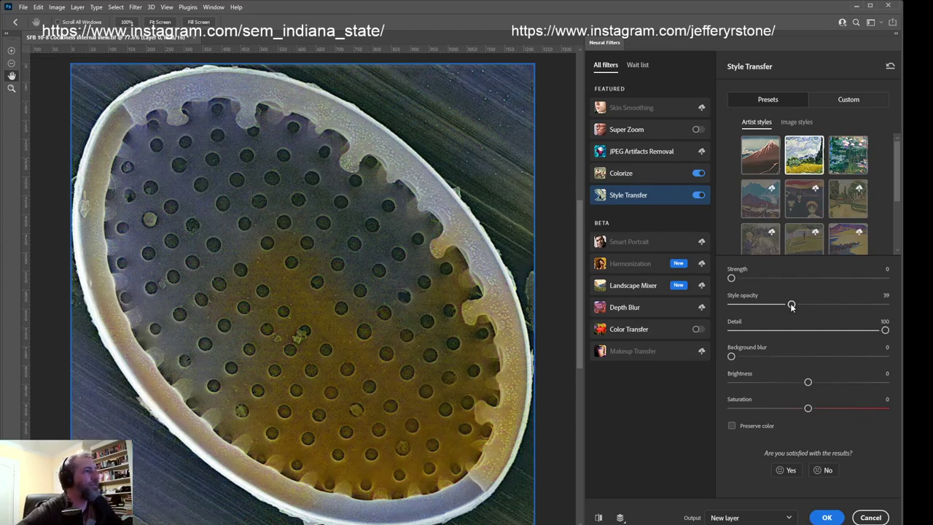
pyautogui.moveTo(795, 306); pyautogui.dragTo(809, 304)
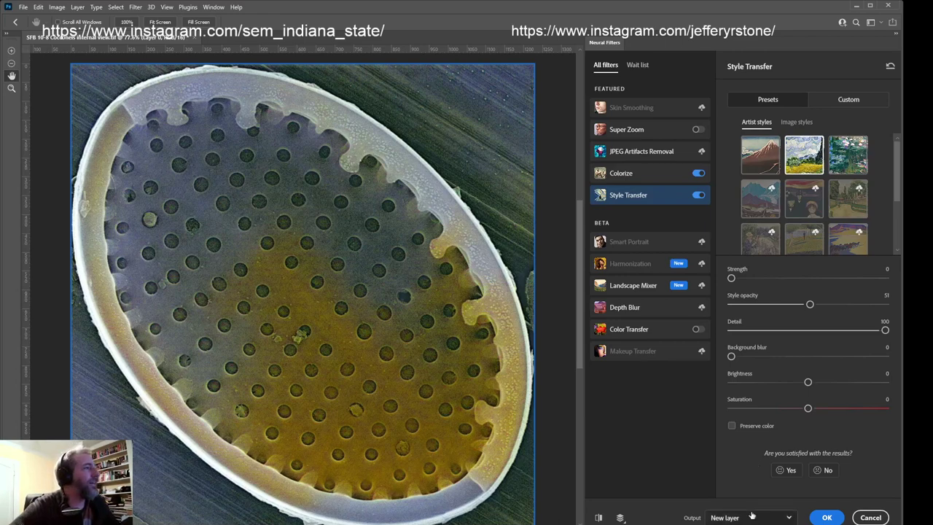
pyautogui.click(827, 517)
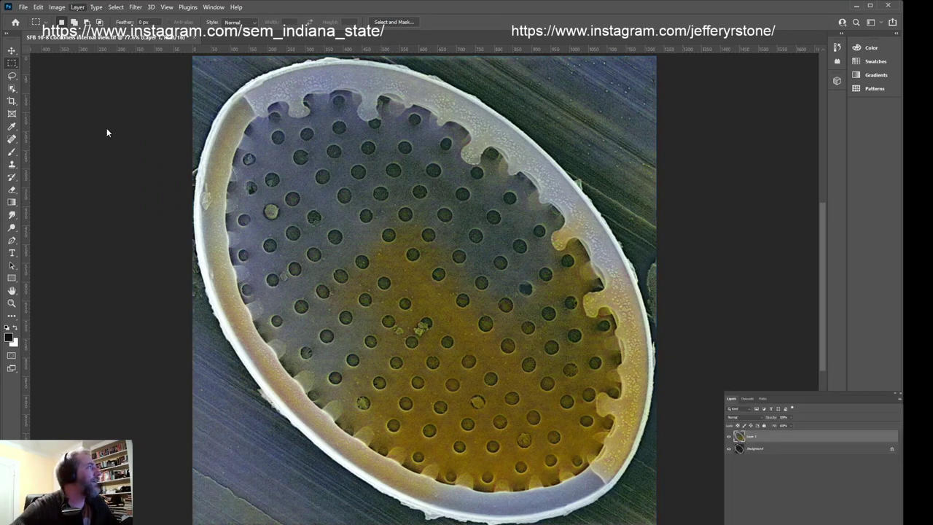
# Add a Darken-mode pastel rainbow gradient fill layer, then select Layer 1 beneath it
pyautogui.click(256, 148)
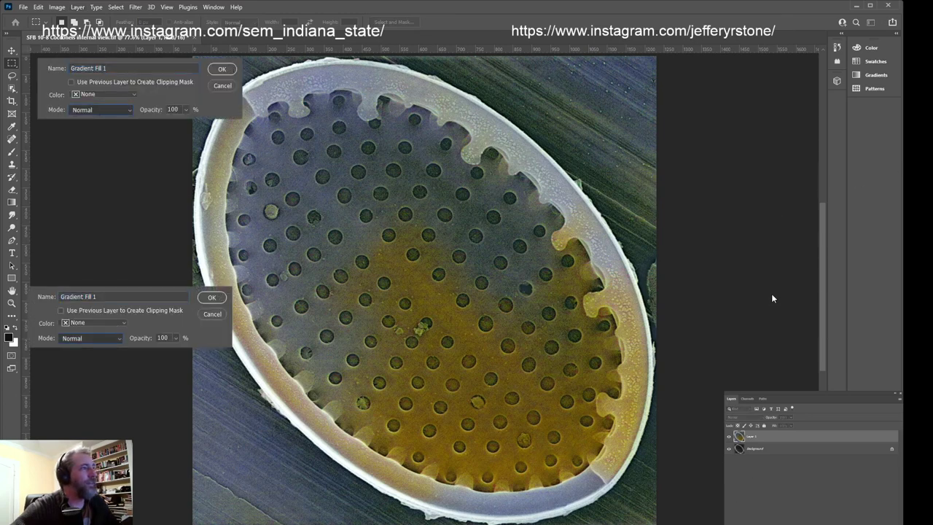
pyautogui.press('Down')
pyautogui.press('Down')
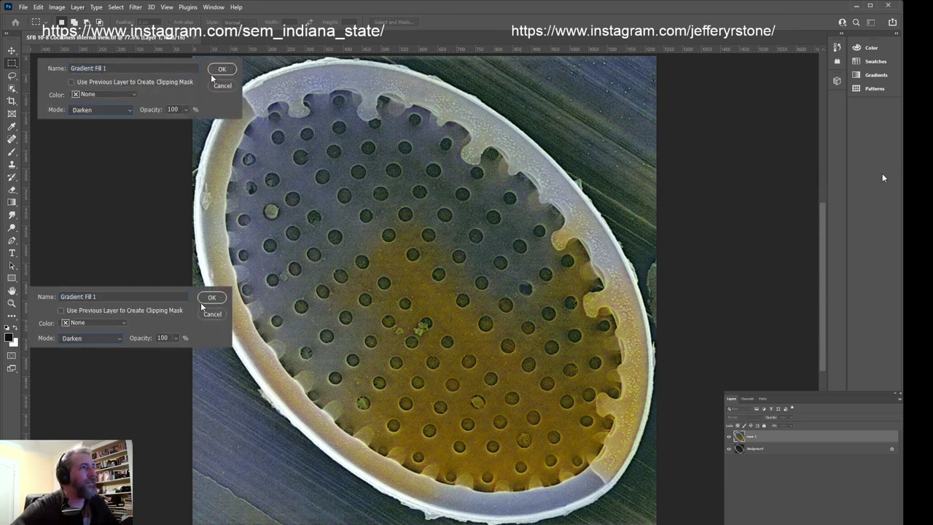
pyautogui.press('Return')
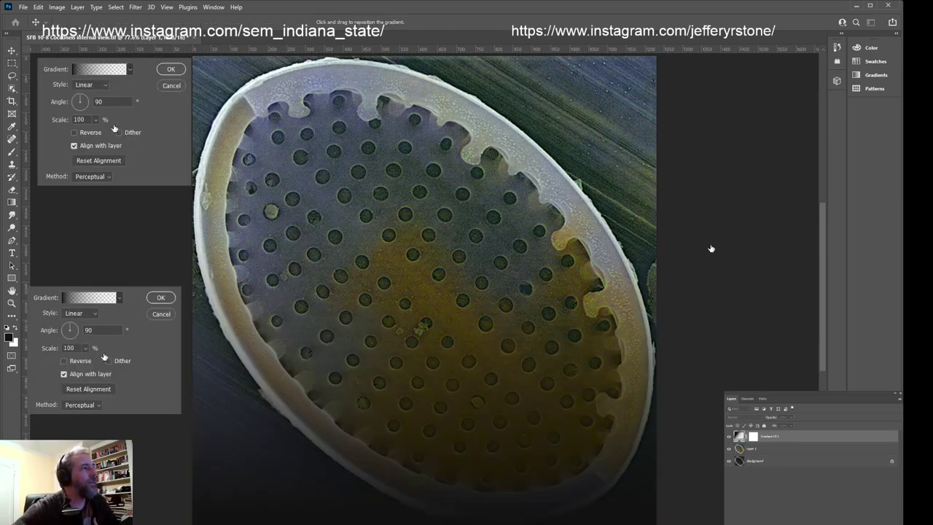
pyautogui.press('.')
pyautogui.press('.')
pyautogui.press('.')
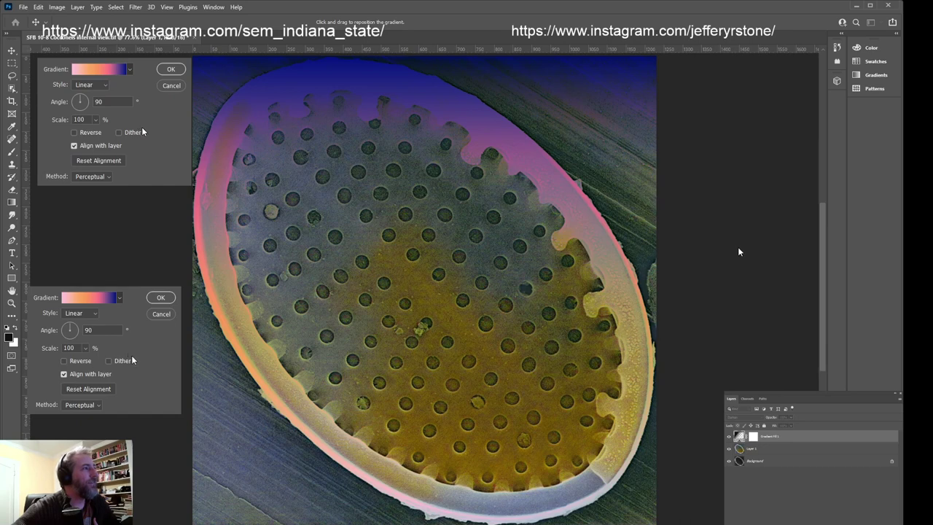
pyautogui.press('.')
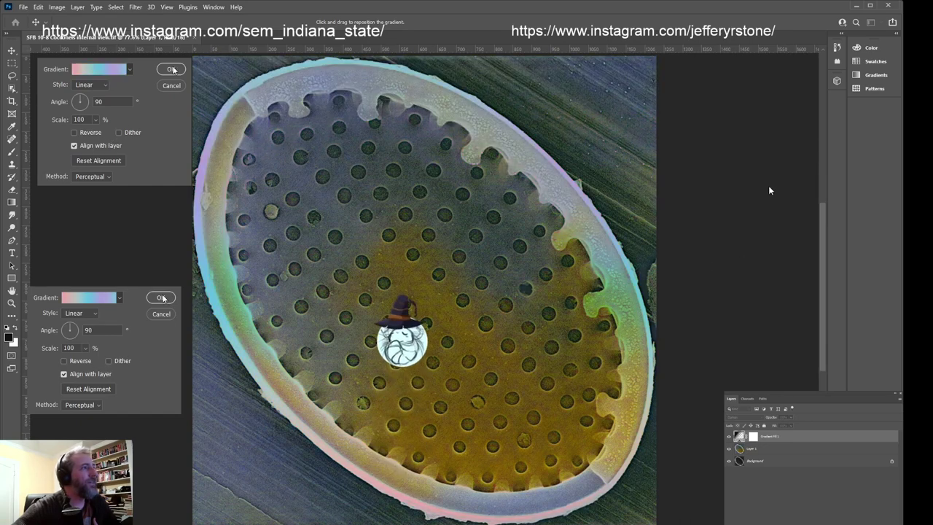
pyautogui.press('Return')
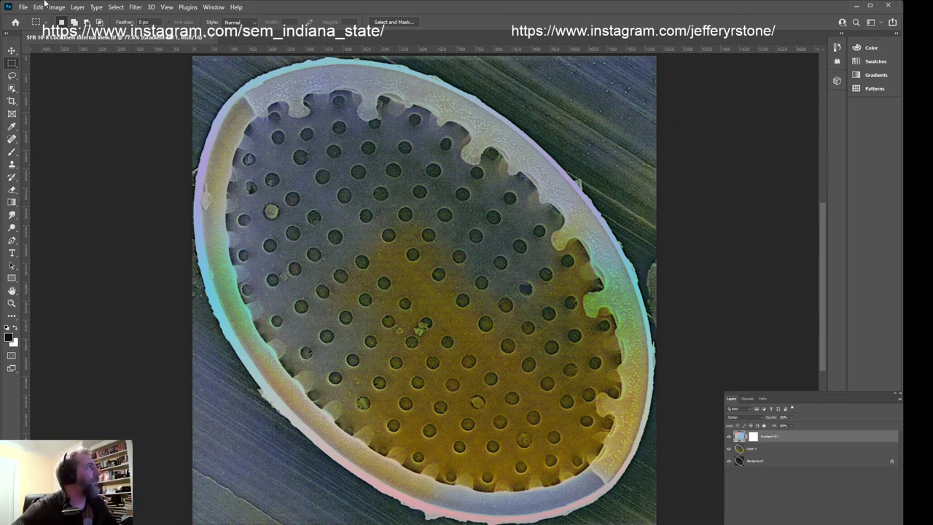
pyautogui.click(756, 448)
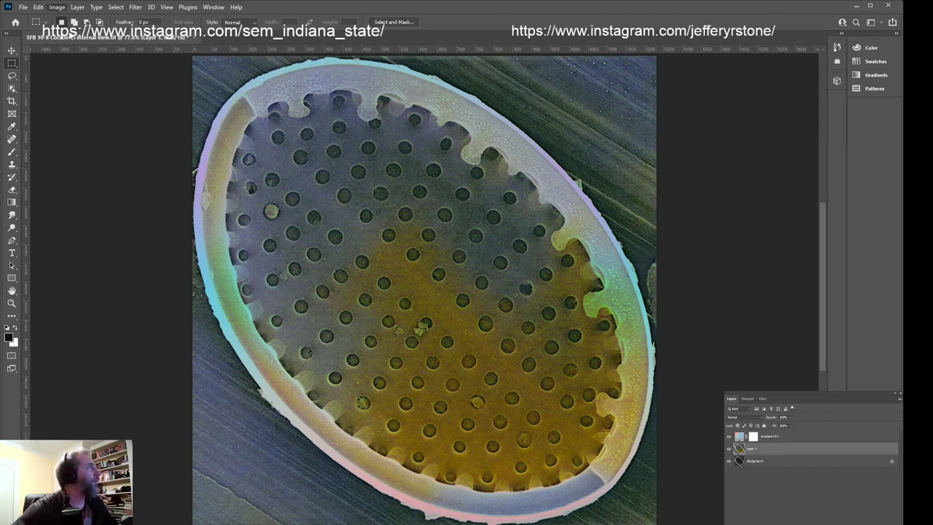
pyautogui.hotkey('ctrl', 'u')
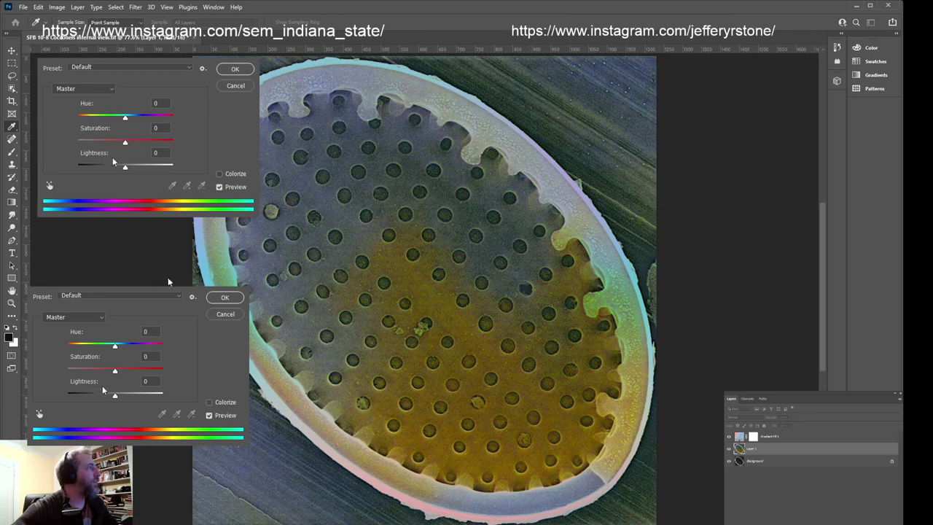
pyautogui.moveTo(125, 143); pyautogui.dragTo(144, 142)
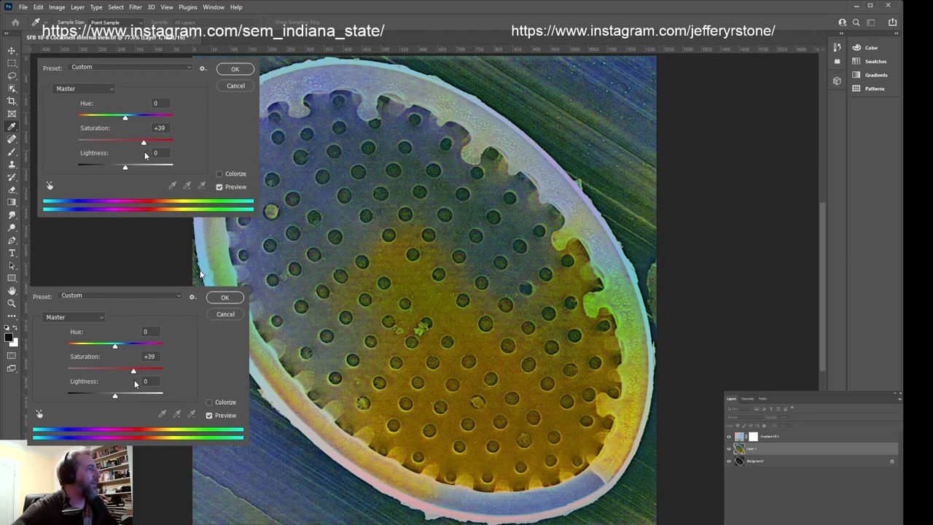
pyautogui.moveTo(125, 117)
pyautogui.mouseDown()
pyautogui.moveTo(169, 125)
pyautogui.moveTo(114, 135)
pyautogui.moveTo(83, 124)
pyautogui.moveTo(144, 132)
pyautogui.moveTo(108, 137)
pyautogui.moveTo(132, 131)
pyautogui.mouseUp()
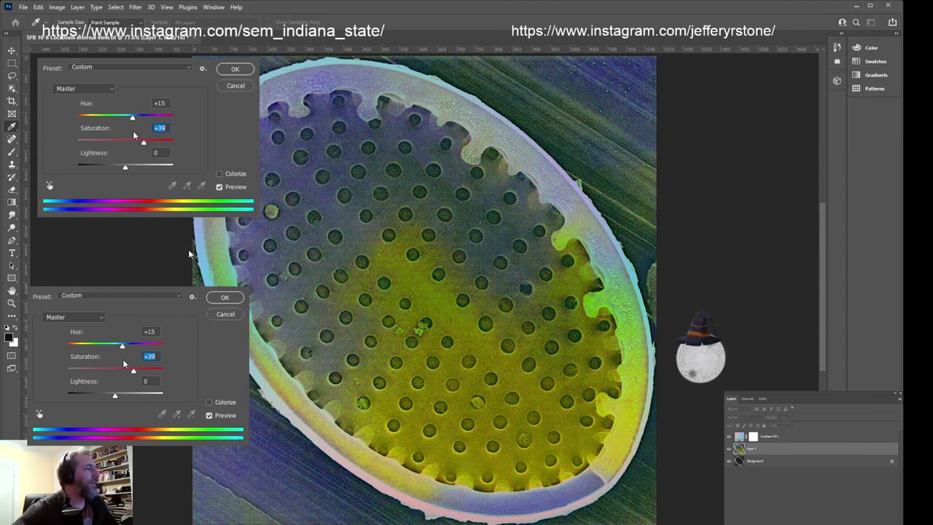
pyautogui.click(231, 317)
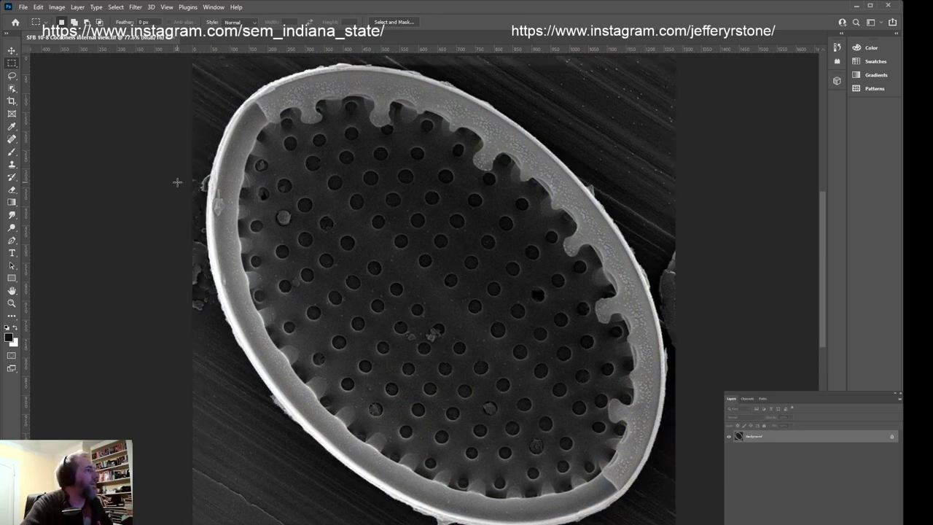
pyautogui.scroll(-5, 177, 189)
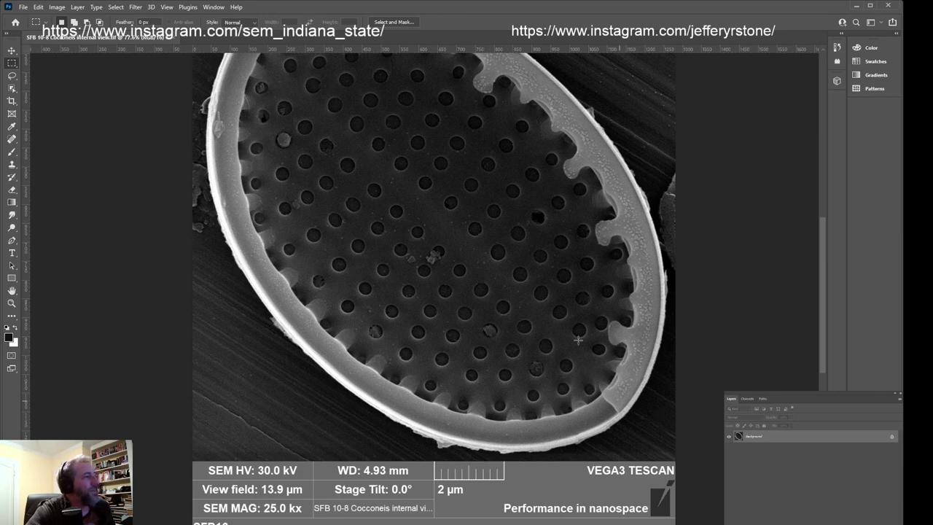
pyautogui.scroll(3, 295, 98)
pyautogui.scroll(-3, 295, 98)
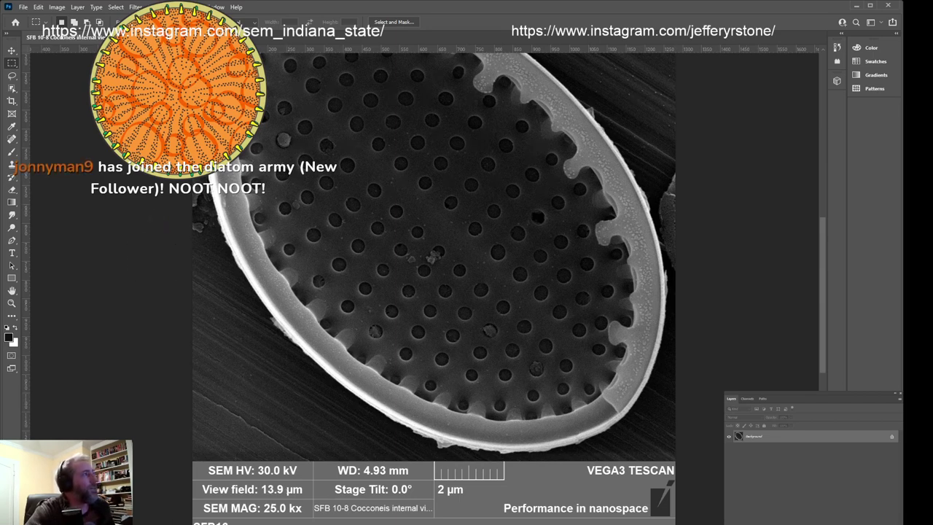
pyautogui.scroll(-10, 437, 212)
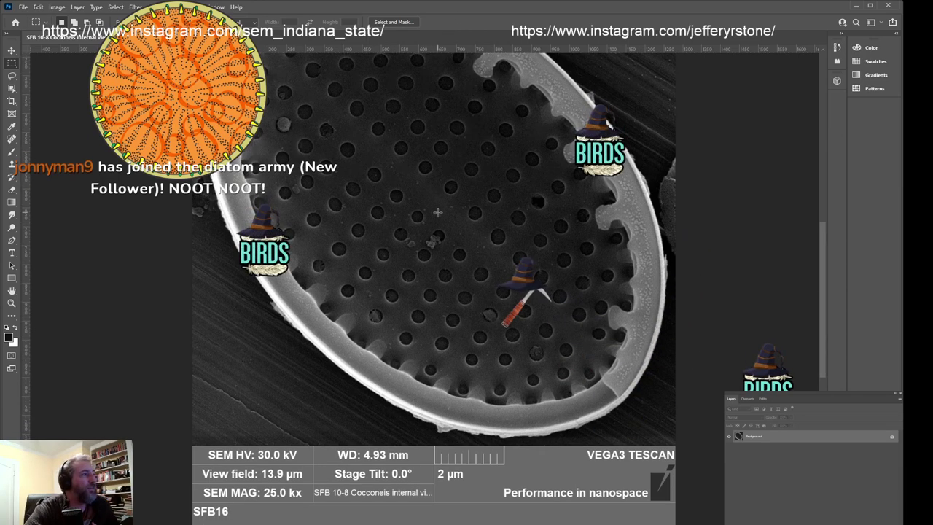
pyautogui.scroll(-3, 438, 212)
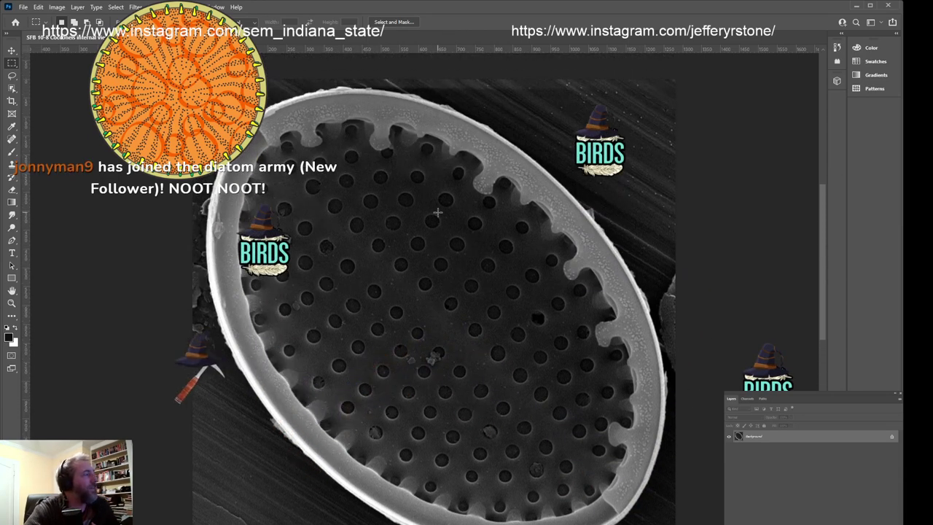
pyautogui.scroll(-2, 438, 212)
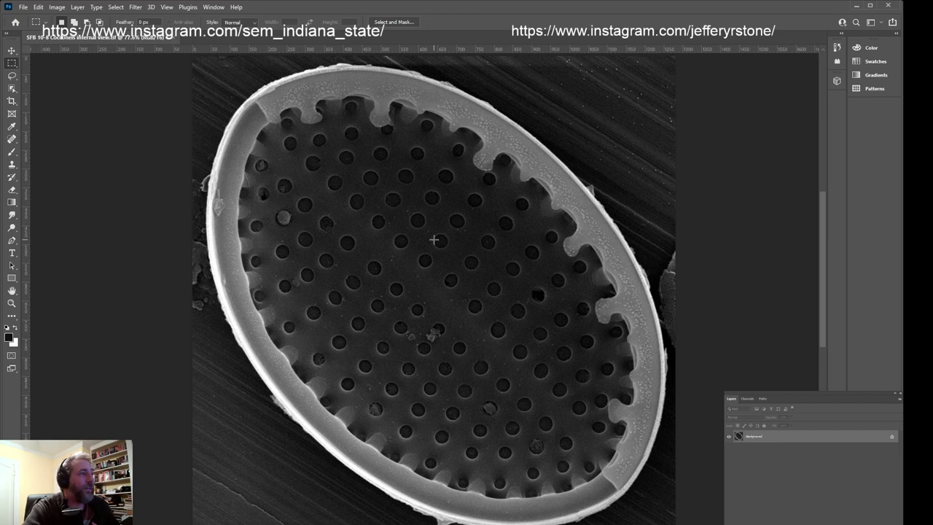
pyautogui.scroll(-1, 433, 239)
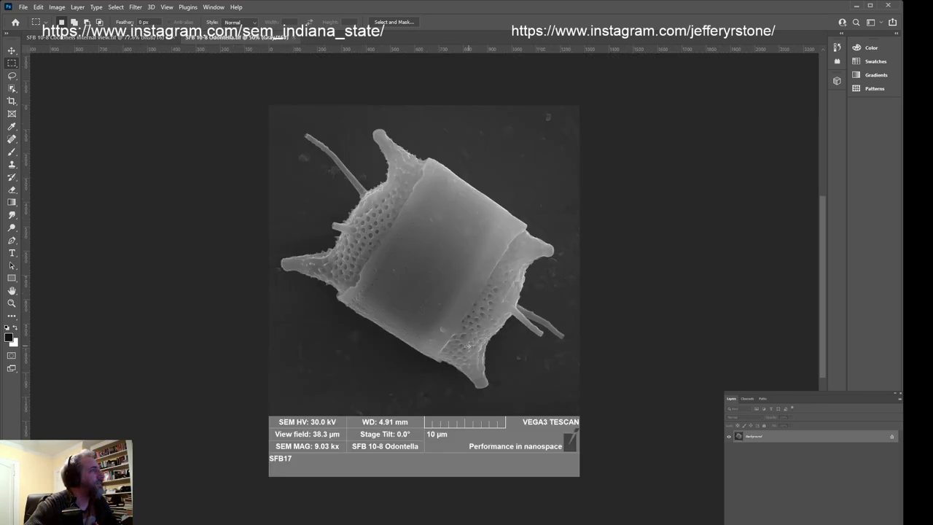
# Crop the Odontella image to the area above the info bar and apply Auto Tone
pyautogui.moveTo(264, 85); pyautogui.dragTo(630, 414)
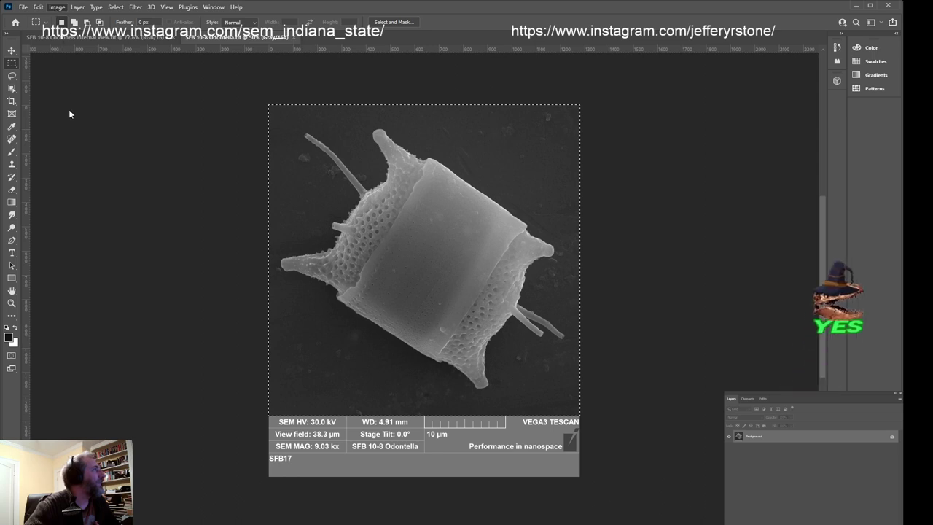
pyautogui.hotkey('alt', 'i')
pyautogui.press('p')
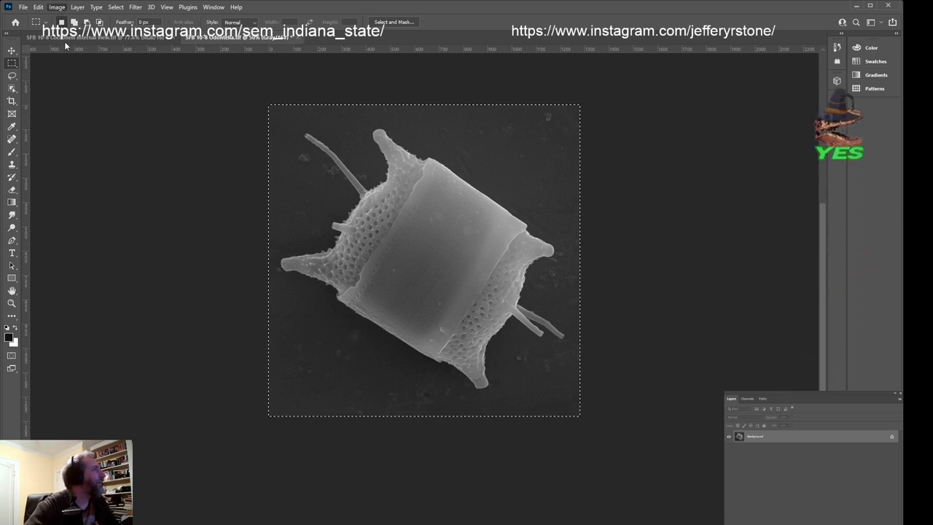
pyautogui.hotkey('shift', 'ctrl', 'l')
pyautogui.hotkey('ctrl', 'd')
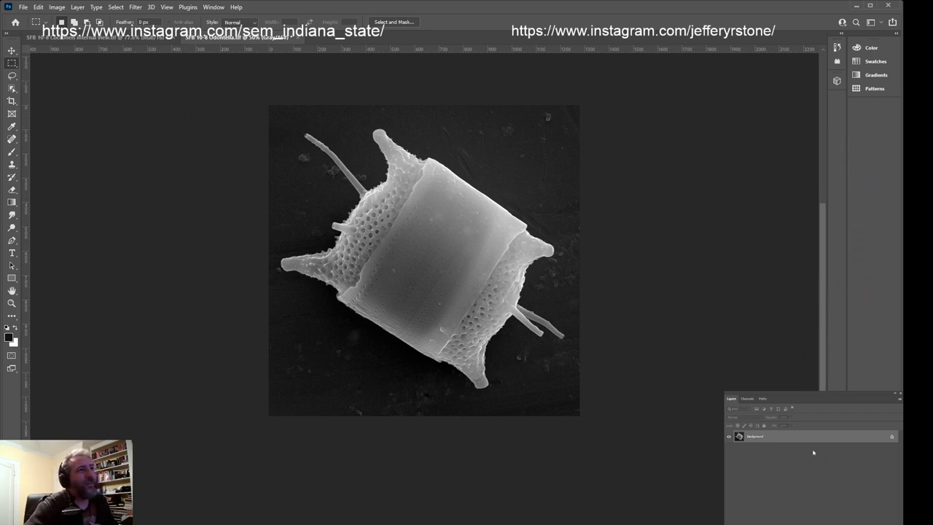
# Enable Style Transfer in Neural Filters and choose an artist style preset for the Odontella image
pyautogui.click(135, 7)
pyautogui.click(153, 51)
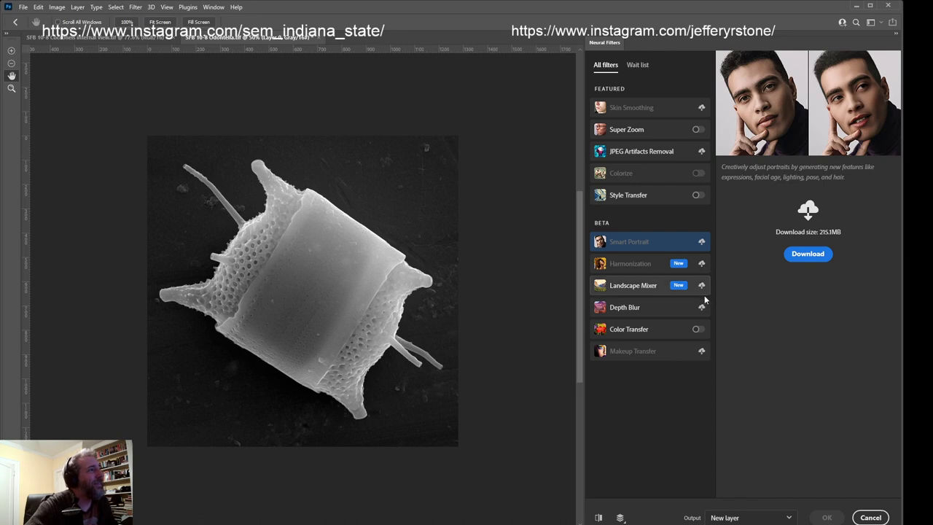
pyautogui.click(696, 195)
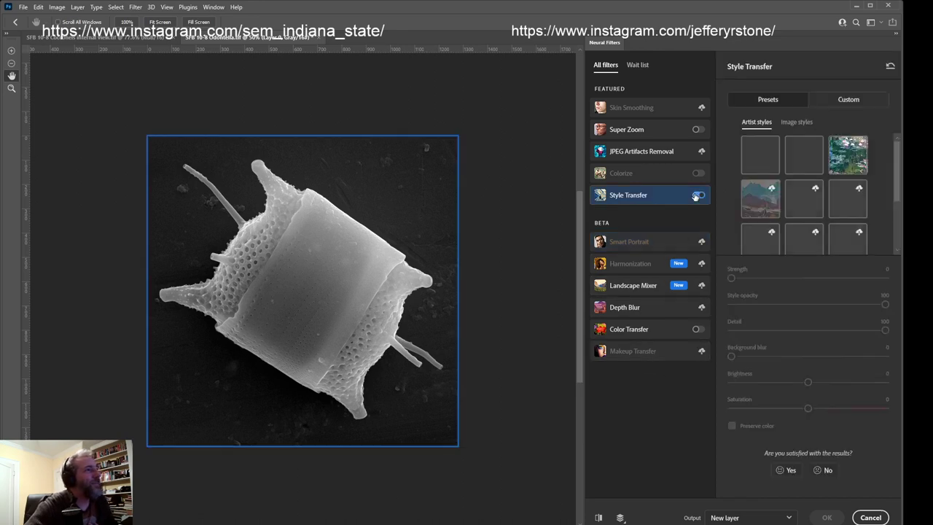
pyautogui.click(849, 162)
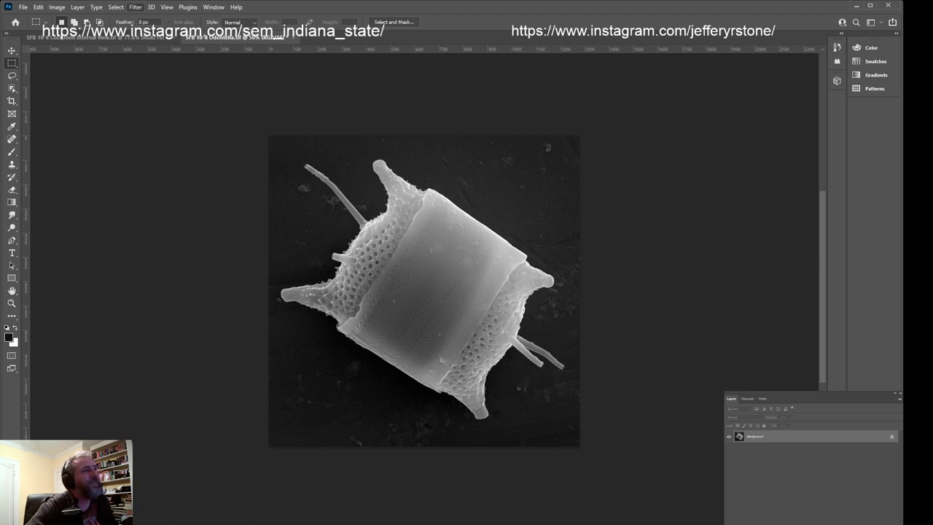
pyautogui.hotkey('ctrl', 'v')
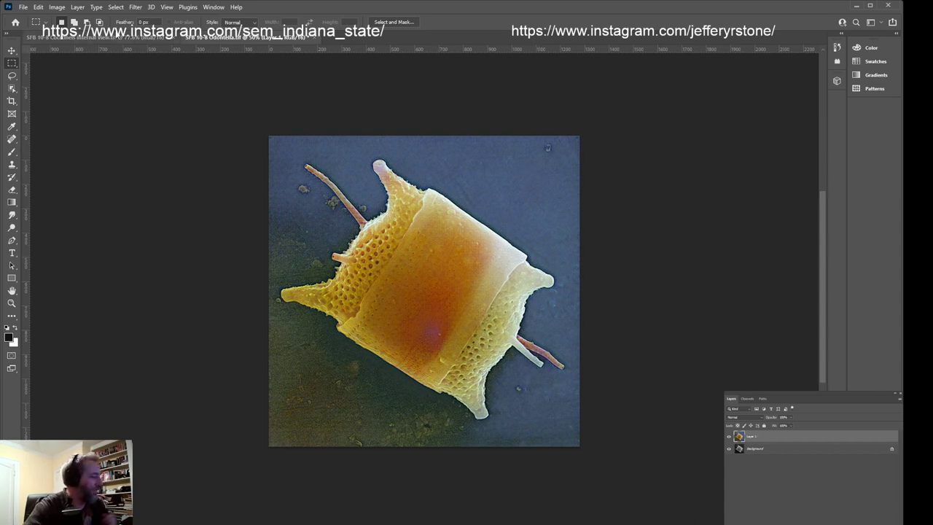
pyautogui.press('Delete')
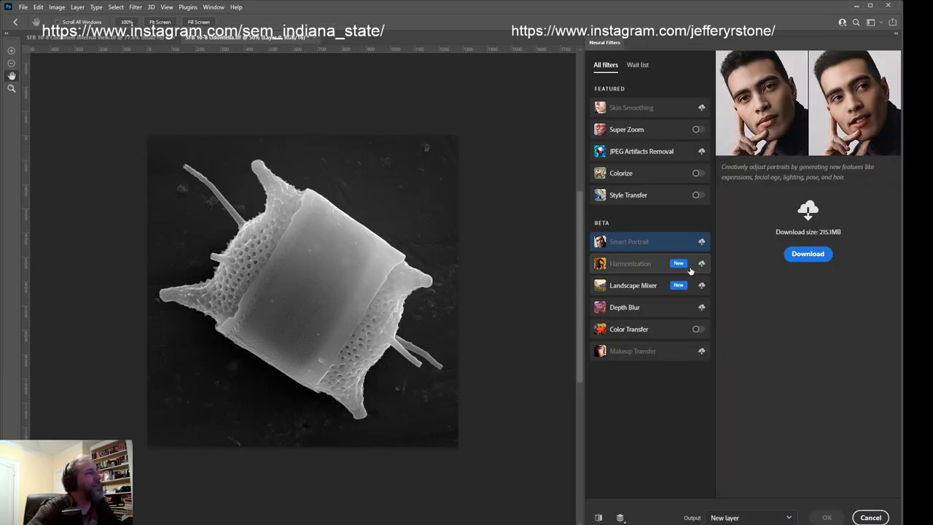
# Apply the third artist style preset at strength 0, style opacity 35 and detail 47
pyautogui.click(697, 196)
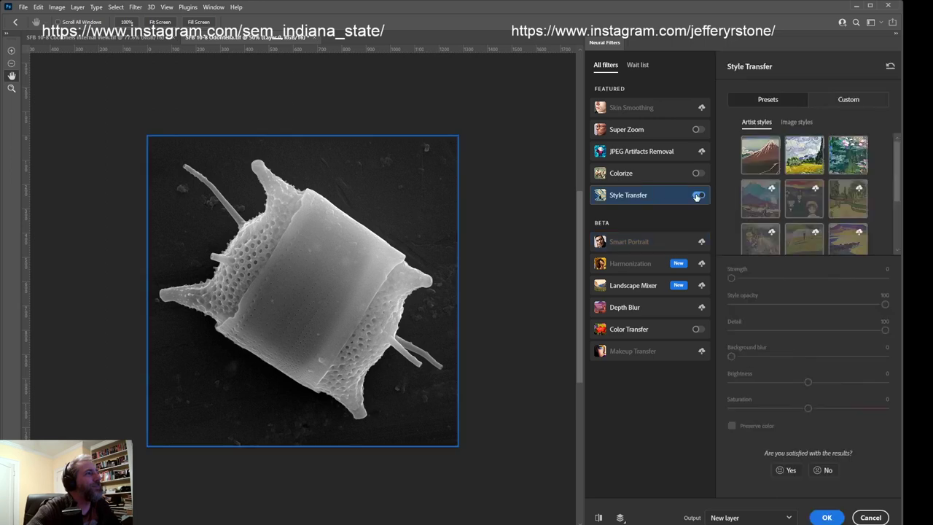
pyautogui.click(846, 155)
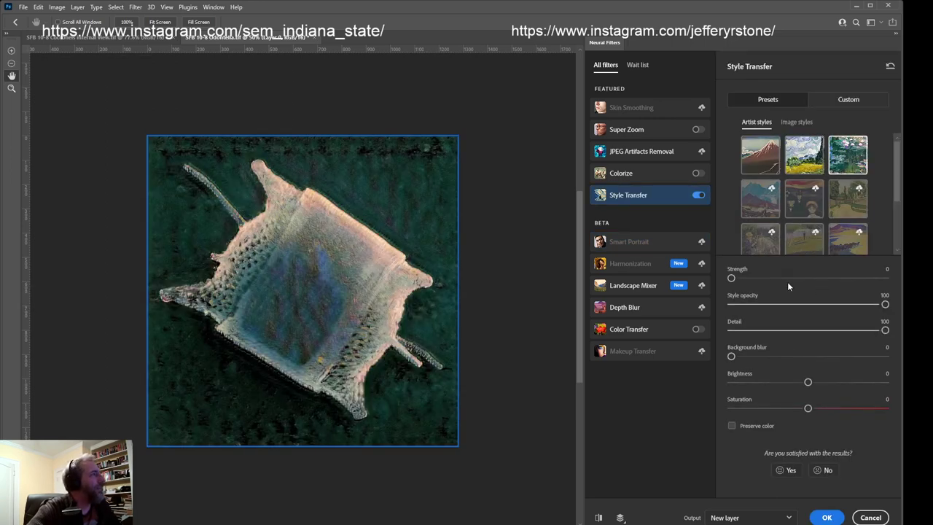
pyautogui.moveTo(885, 306); pyautogui.dragTo(794, 305)
pyautogui.moveTo(737, 278); pyautogui.dragTo(790, 280)
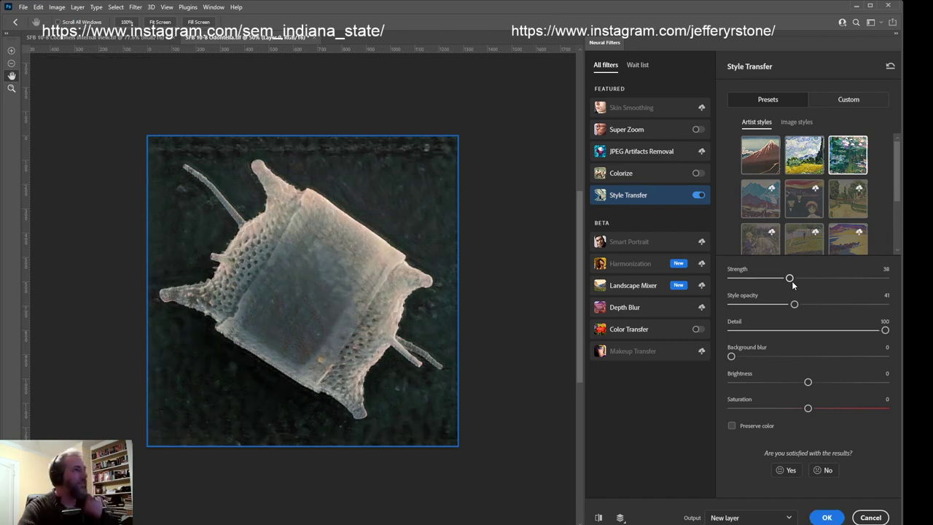
pyautogui.moveTo(789, 278); pyautogui.dragTo(731, 279)
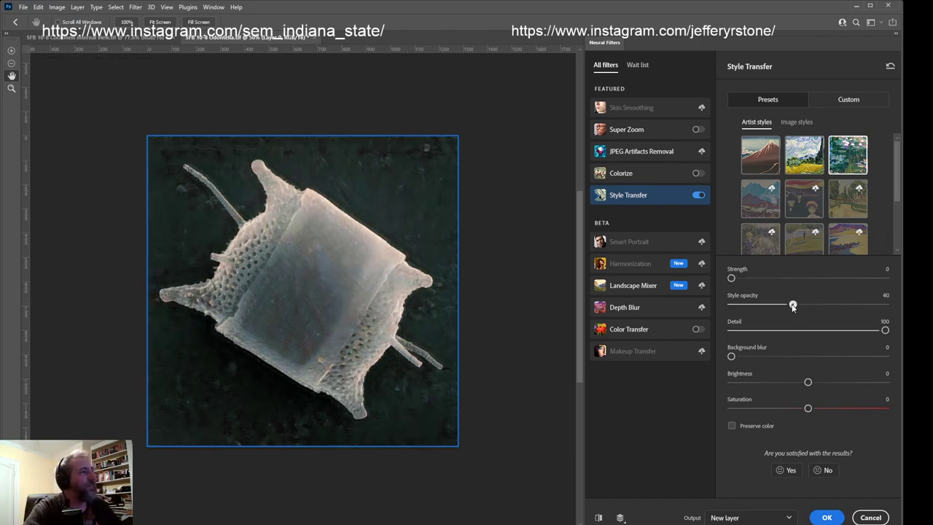
pyautogui.moveTo(794, 304); pyautogui.dragTo(766, 305)
pyautogui.moveTo(884, 331); pyautogui.dragTo(803, 331)
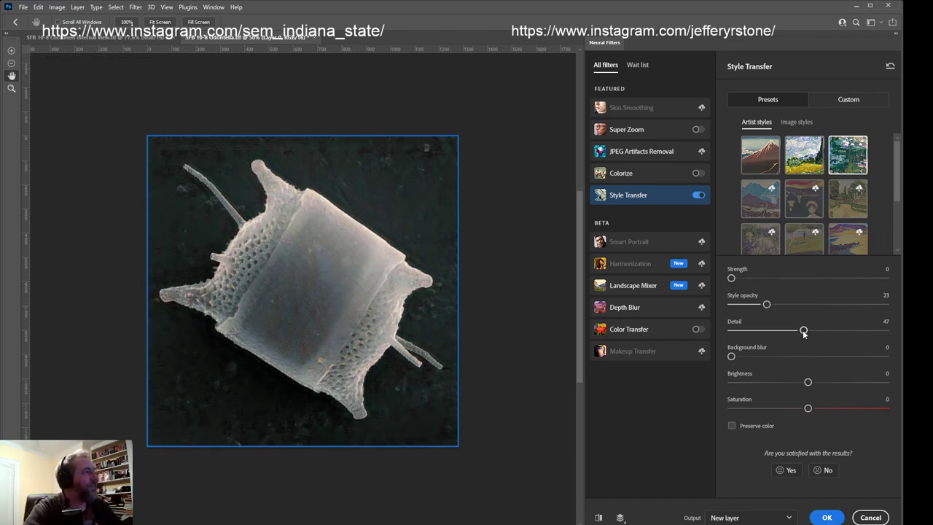
pyautogui.moveTo(766, 305); pyautogui.dragTo(785, 305)
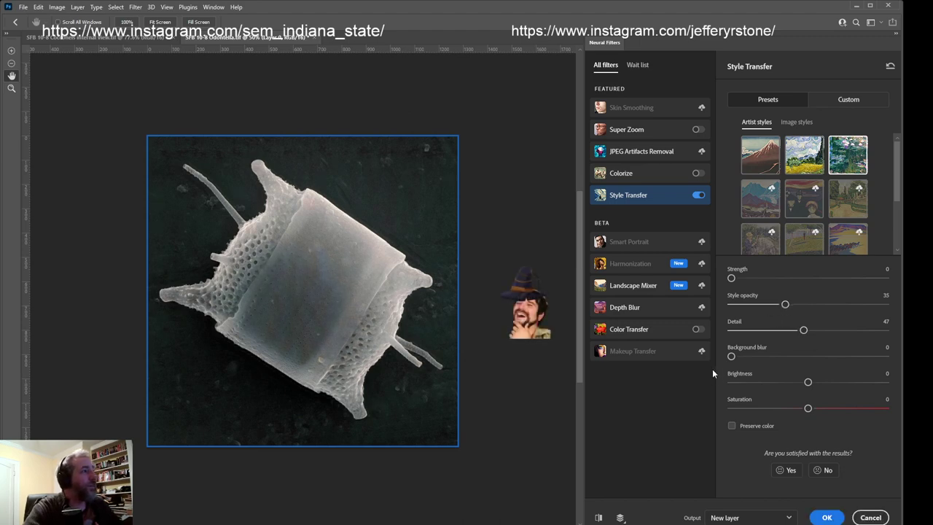
# Replace Style Transfer with Colorize and apply the colorized result to the Odontella image
pyautogui.click(698, 195)
pyautogui.click(697, 174)
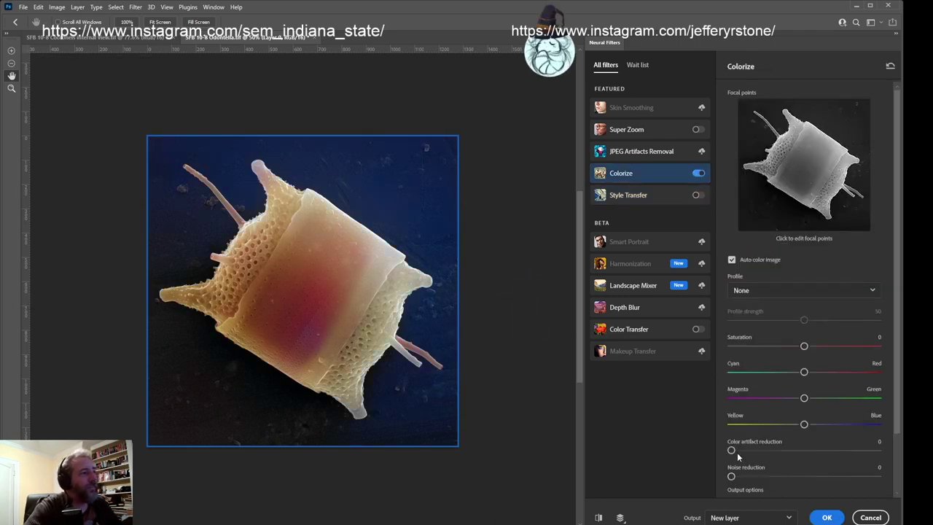
pyautogui.scroll(-2, 732, 447)
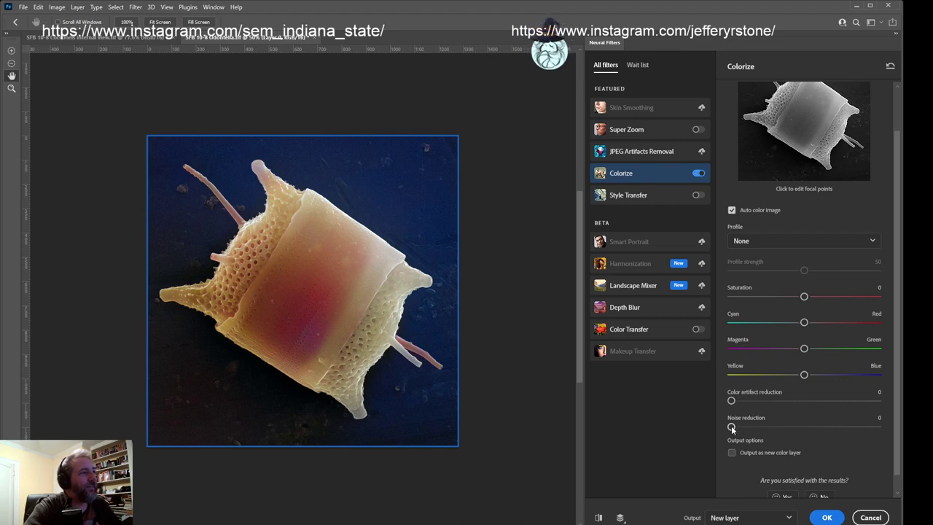
pyautogui.scroll(-1, 771, 422)
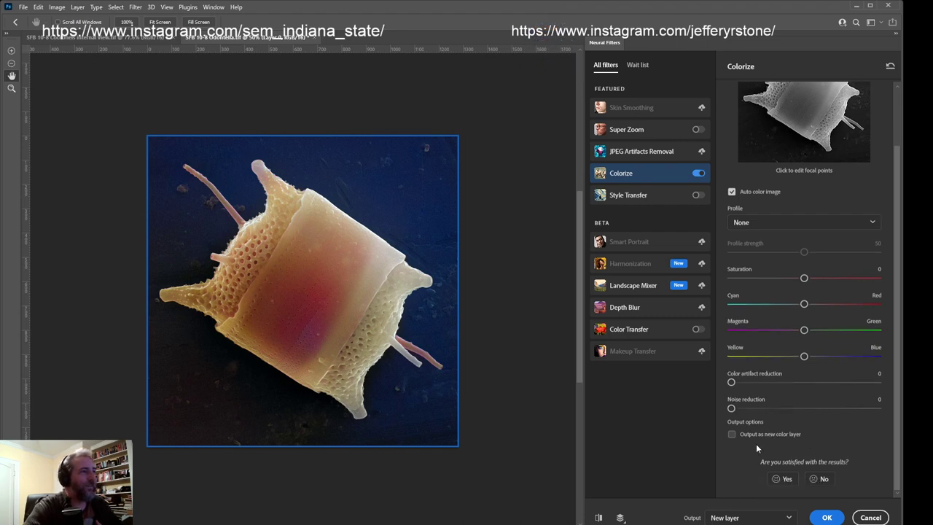
pyautogui.click(826, 516)
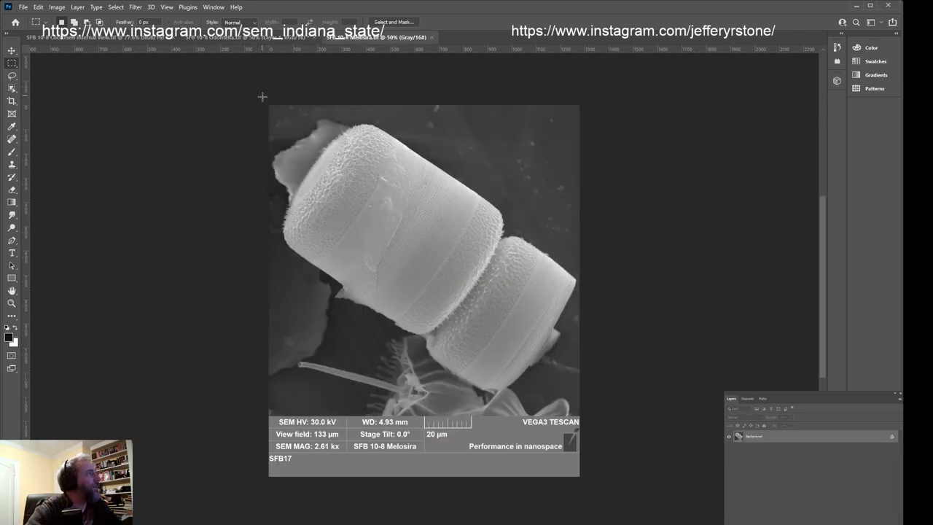
# Crop the Melosira image above the info bar, convert it to RGB Color, and apply Auto Contrast
pyautogui.moveTo(262, 96); pyautogui.dragTo(594, 416)
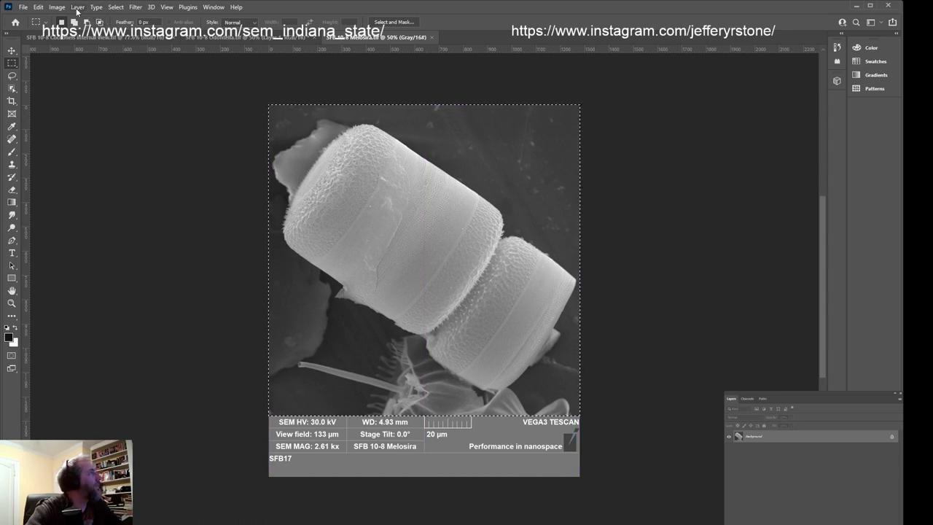
pyautogui.click(80, 111)
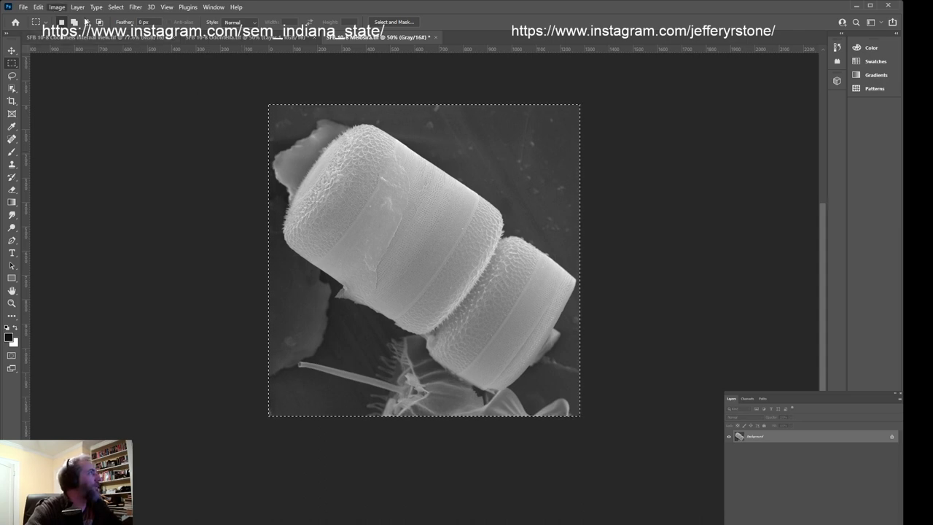
pyautogui.hotkey('ctrl', 'shift', 'r')
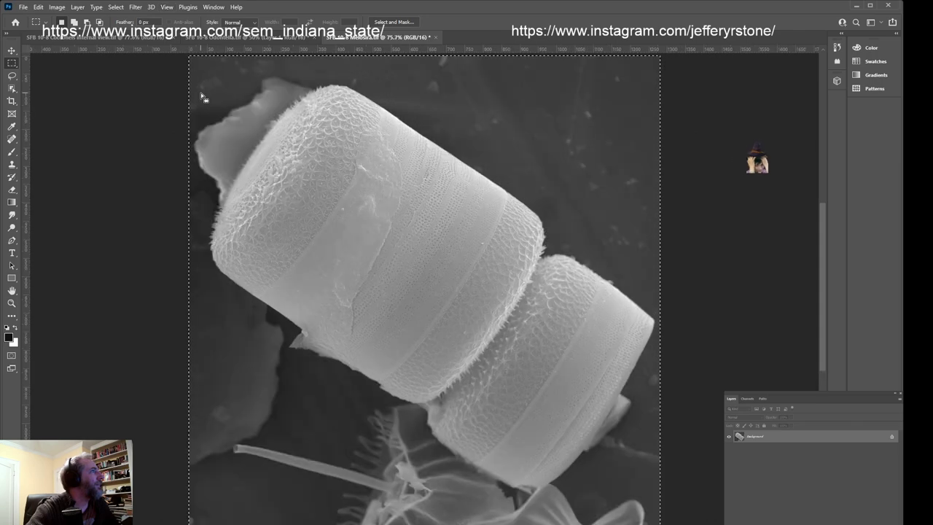
pyautogui.scroll(3, 201, 92)
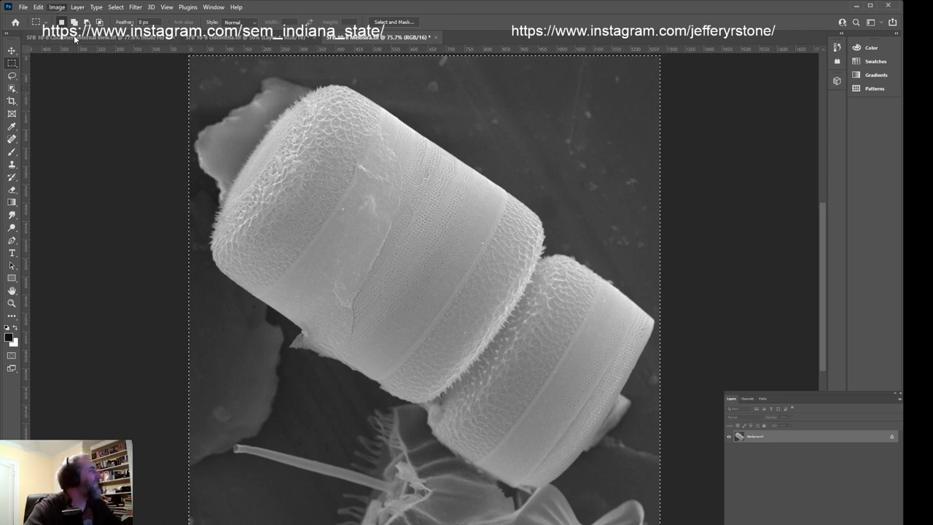
pyautogui.hotkey('ctrl', 'shift', 'l')
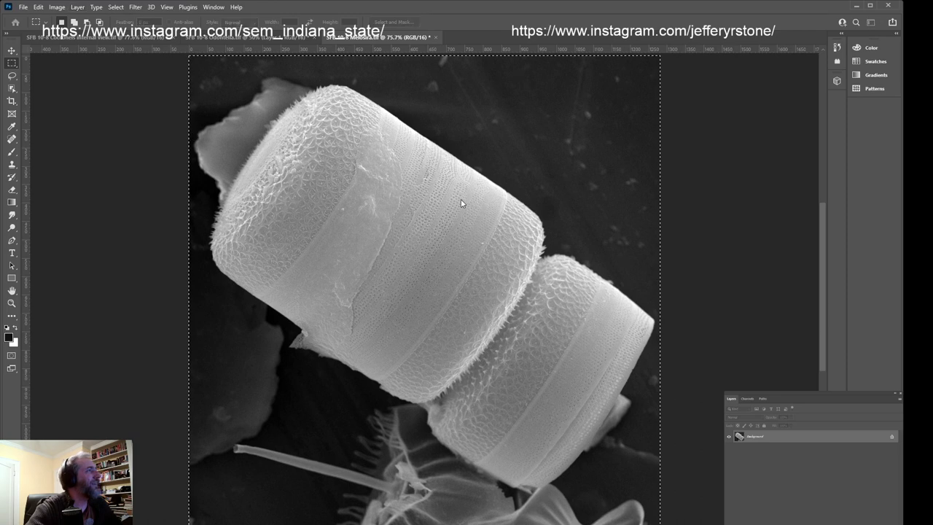
# Create Gradient Fill 1 in Darken mode with a linear 90° gradient over the Background
pyautogui.press('F2')
pyautogui.click(109, 111)
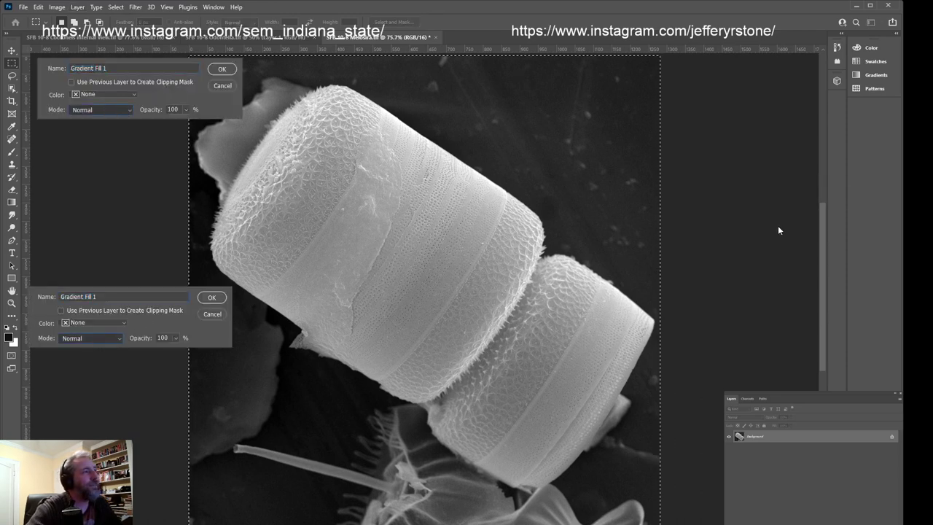
pyautogui.press('Down')
pyautogui.press('Down')
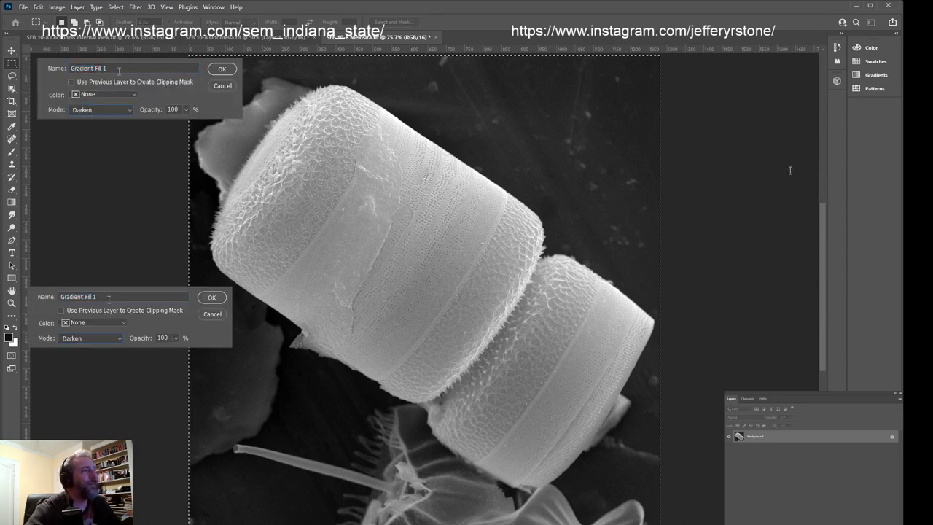
pyautogui.click(210, 72)
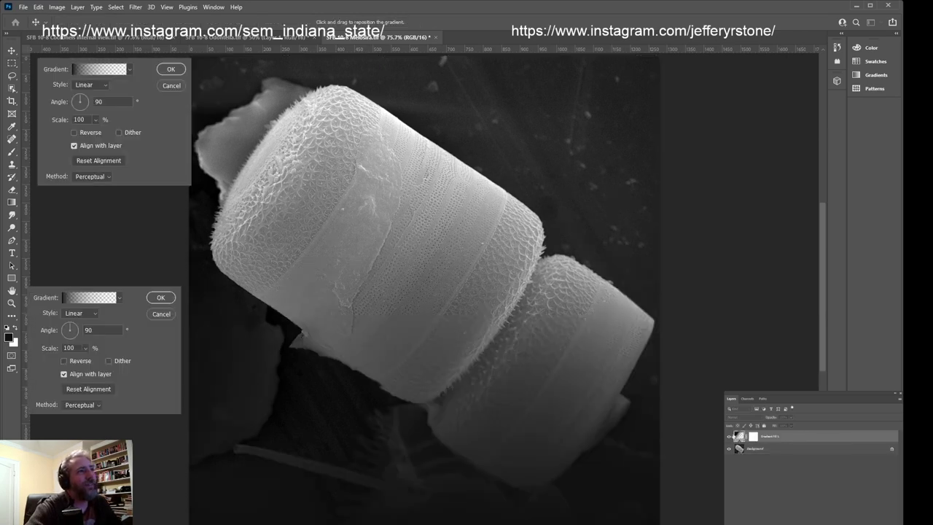
pyautogui.press('i')
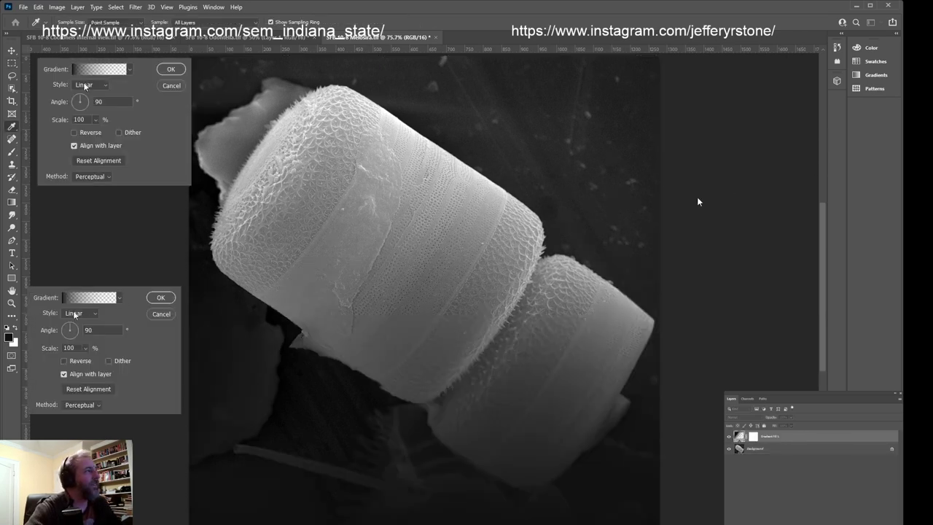
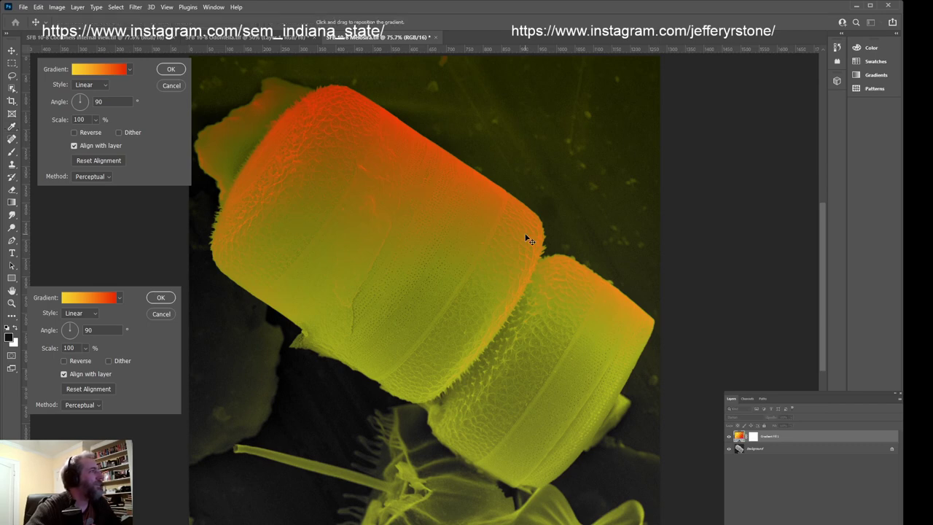
# Make the gradient fill Radial with red edges and yellow centre, leaving Reverse off, and commit it
pyautogui.click(81, 87)
pyautogui.click(89, 106)
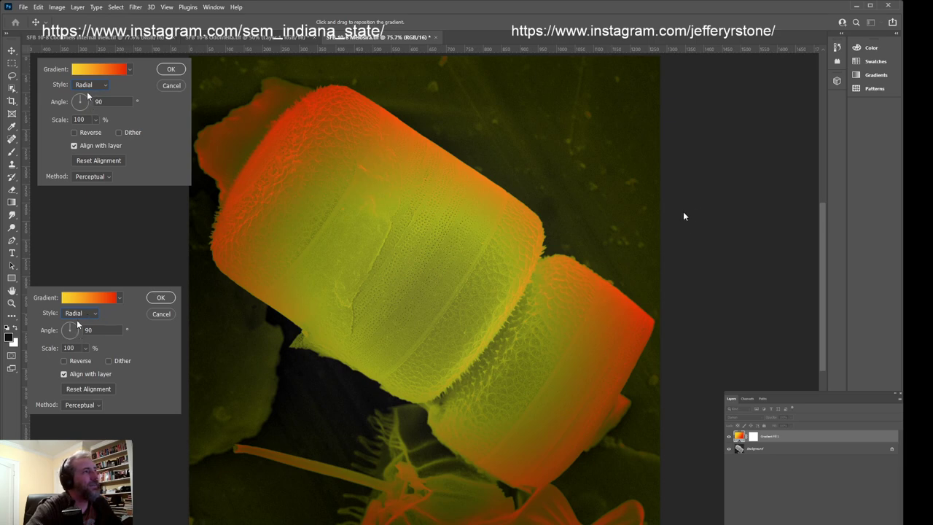
pyautogui.click(74, 133)
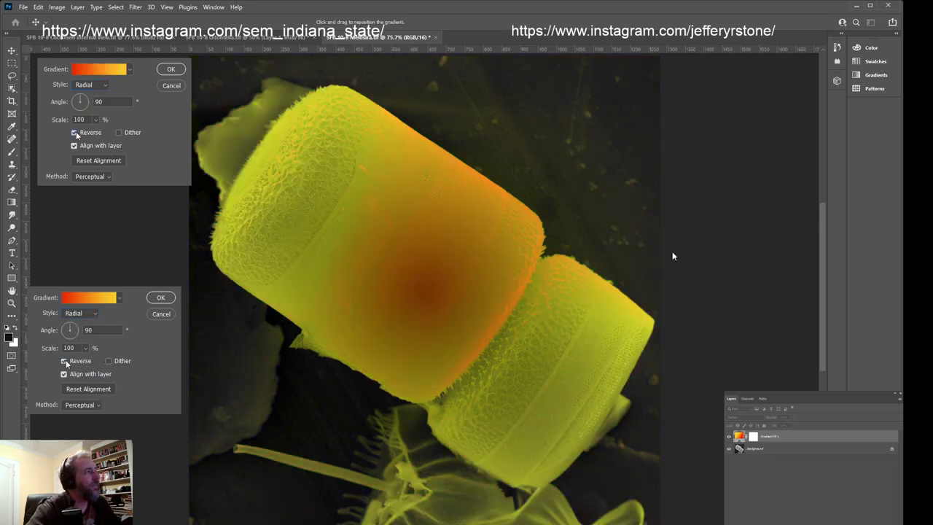
pyautogui.click(74, 133)
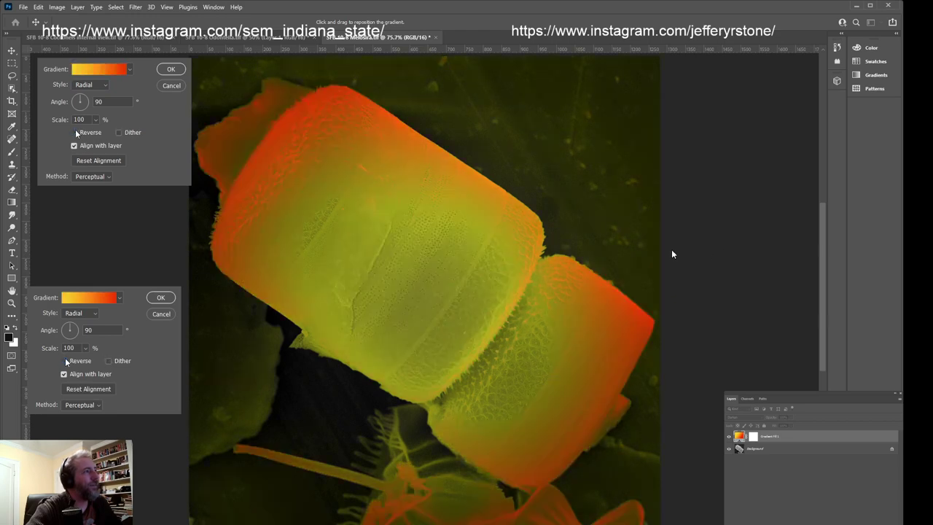
pyautogui.press('Return')
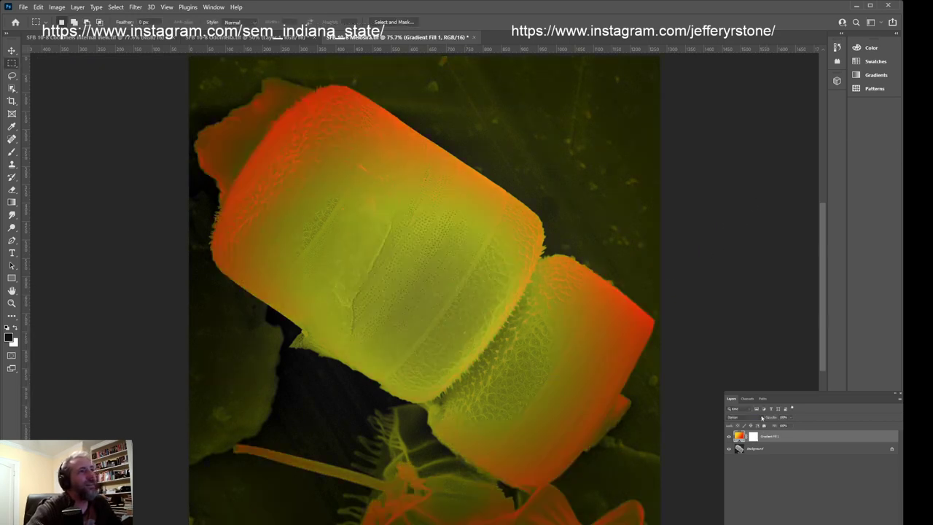
# Cycle the gradient layer's blend modes and settle on Linear Burn for a dark orange-red look
pyautogui.scroll(-3, 762, 417)
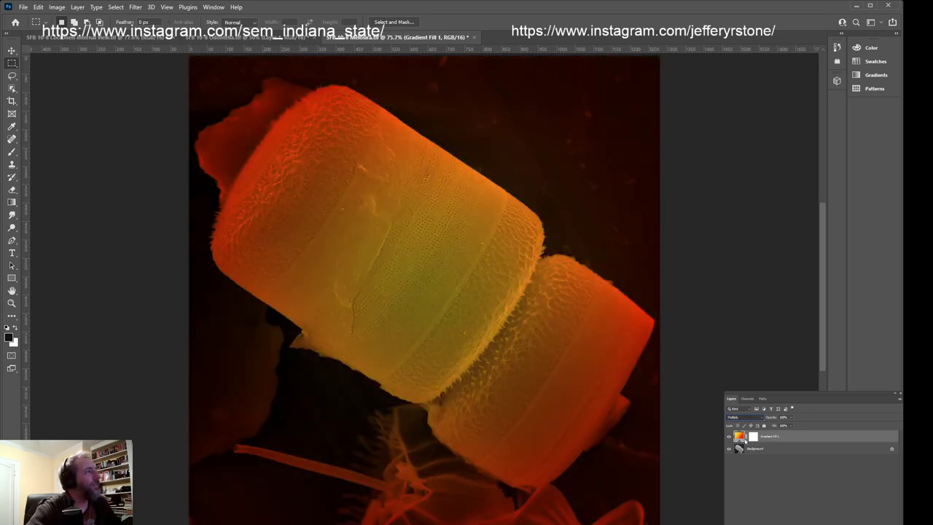
pyautogui.hotkey('shift', '+')
pyautogui.hotkey('shift', '+')
pyautogui.hotkey('shift', '+')
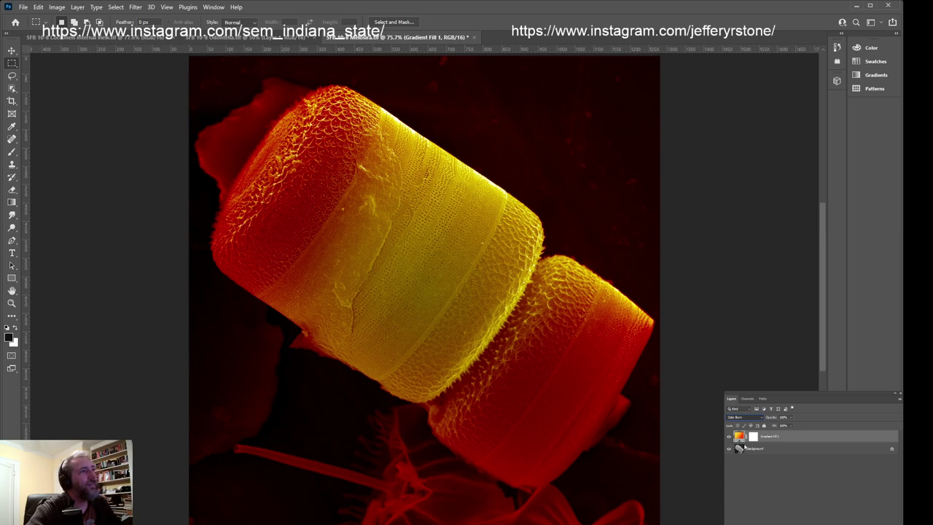
pyautogui.hotkey('shift', '+')
pyautogui.hotkey('shift', '+')
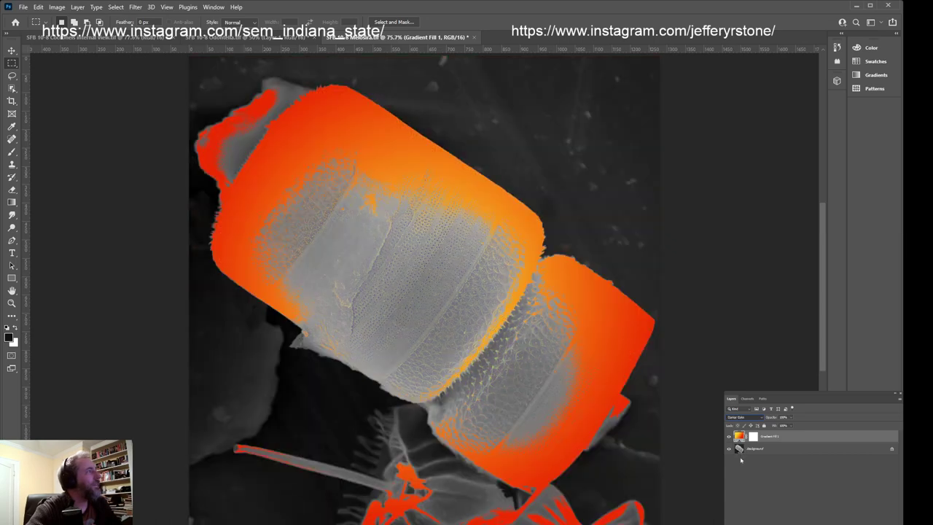
pyautogui.hotkey('shift', '+')
pyautogui.hotkey('shift', '+')
pyautogui.hotkey('shift', '+')
pyautogui.hotkey('shift', '+')
pyautogui.hotkey('shift', '+')
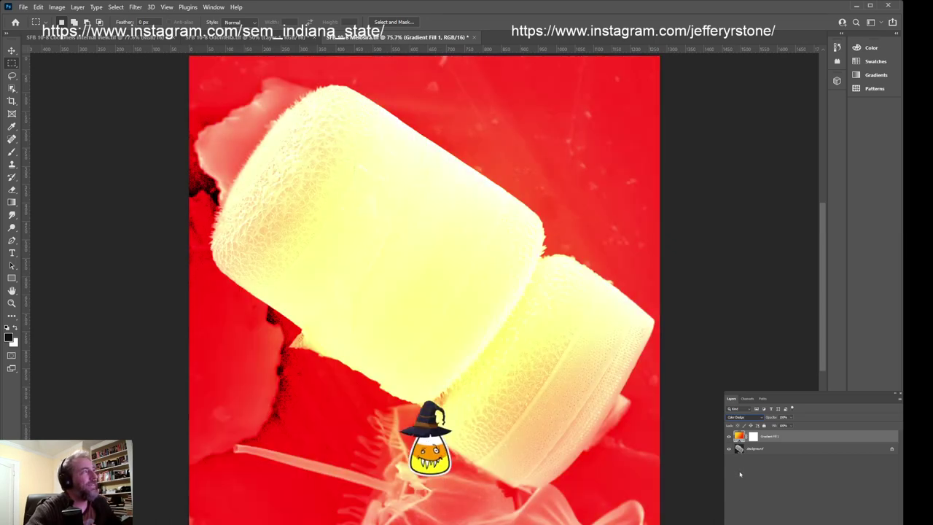
pyautogui.hotkey('shift', '+')
pyautogui.hotkey('shift', '+')
pyautogui.hotkey('shift', '+')
pyautogui.hotkey('shift', '+')
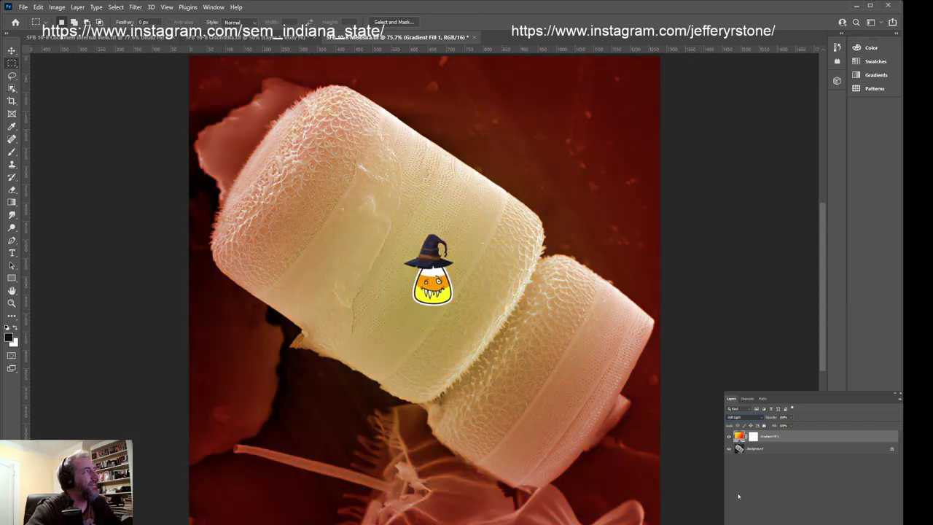
pyautogui.hotkey('shift', '+')
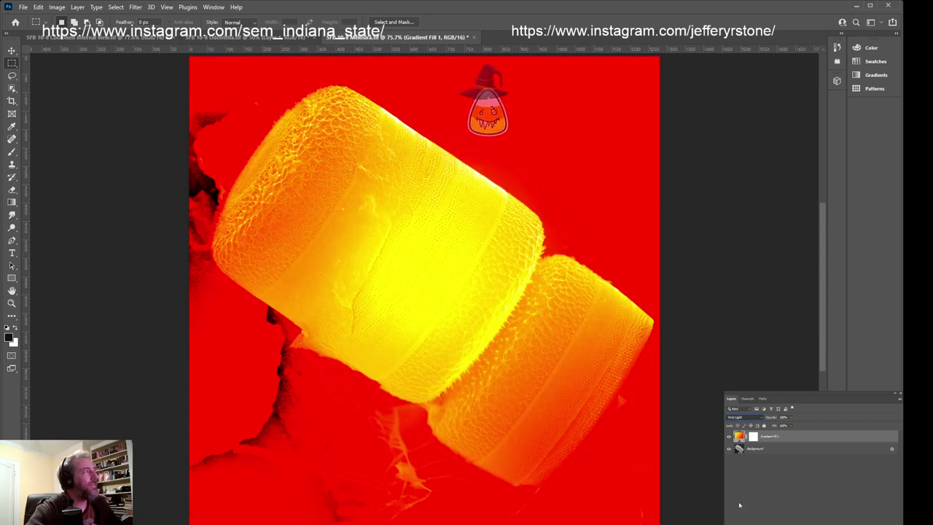
pyautogui.hotkey('shift', '+')
pyautogui.hotkey('shift', '+')
pyautogui.hotkey('shift', '+')
pyautogui.hotkey('shift', '+')
pyautogui.hotkey('shift', '+')
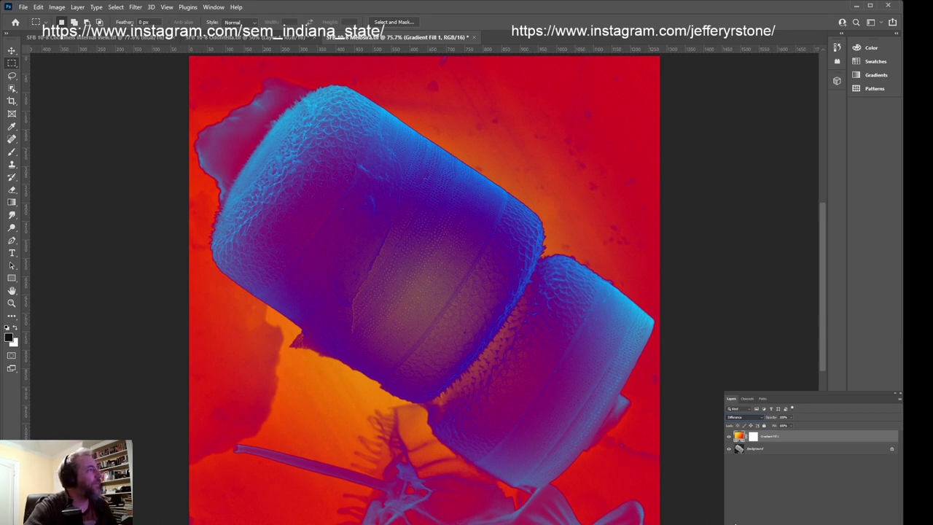
pyautogui.hotkey('shift', '+')
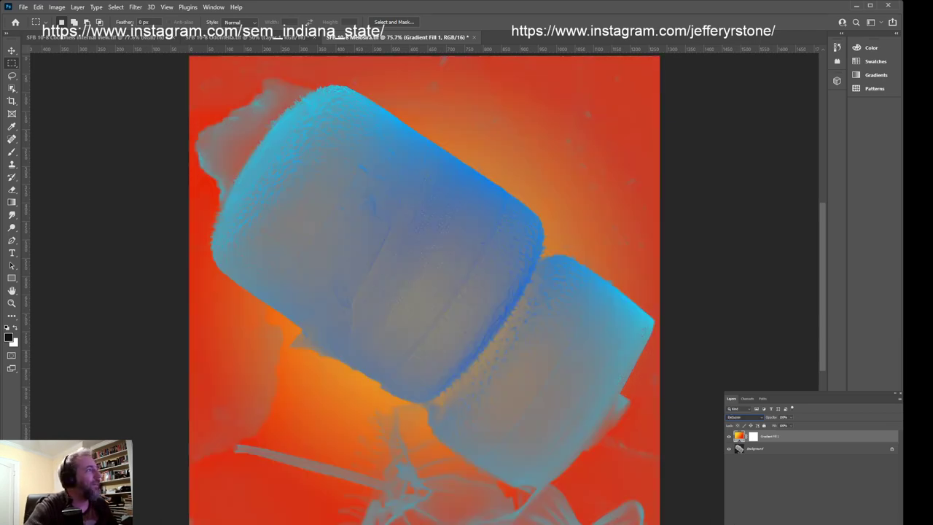
pyautogui.hotkey('shift', '+')
pyautogui.hotkey('shift', '+')
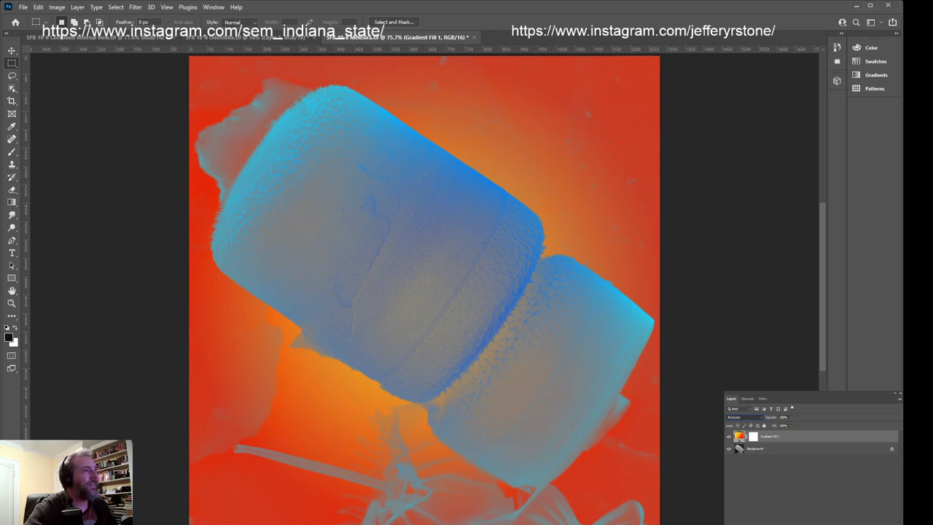
pyautogui.hotkey('shift', '+')
pyautogui.hotkey('shift', '+')
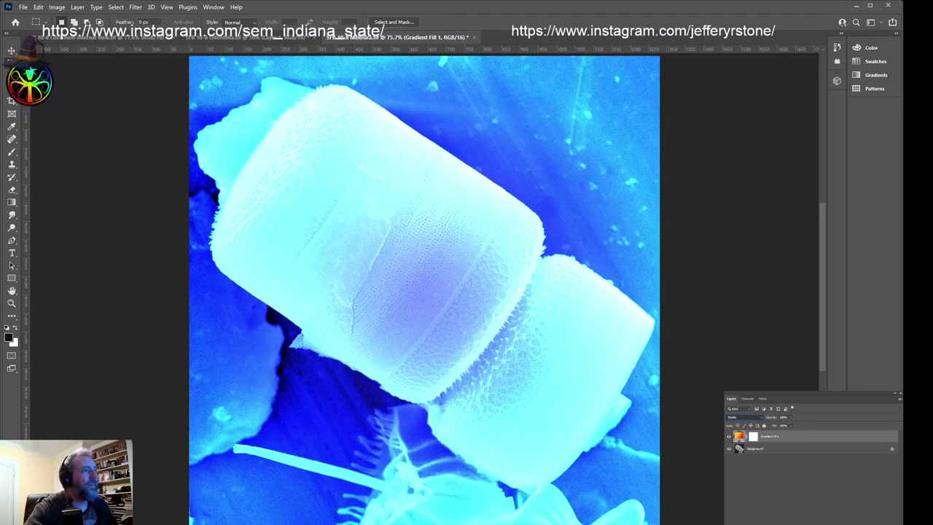
pyautogui.hotkey('shift', '+')
pyautogui.hotkey('shift', '+')
pyautogui.hotkey('shift', '+')
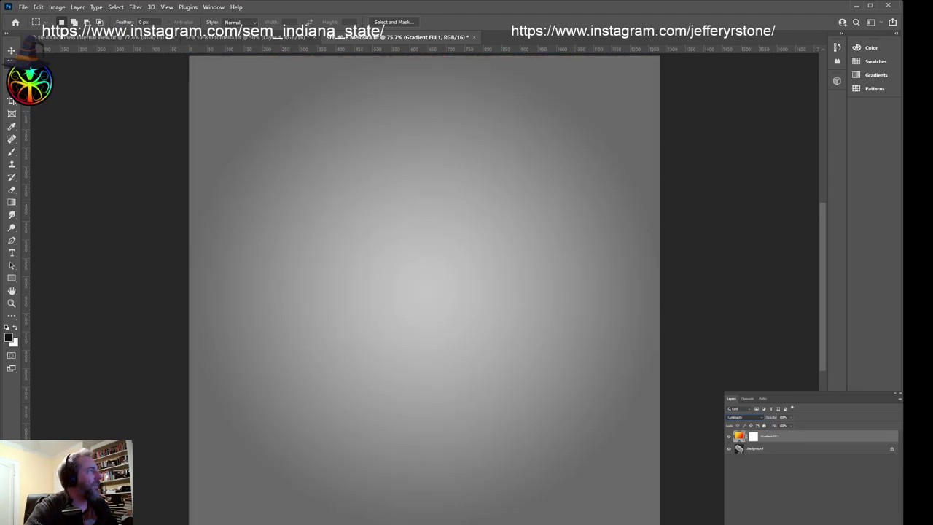
pyautogui.hotkey('shift', '-')
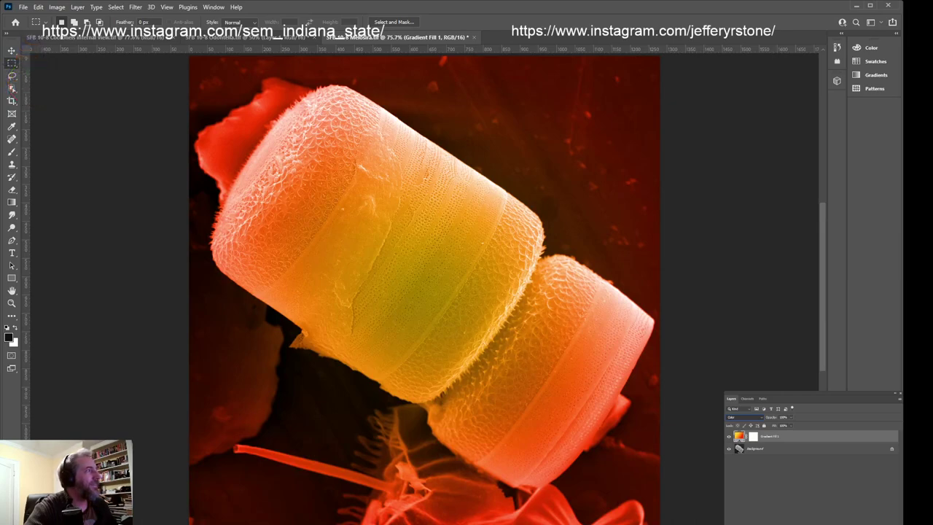
pyautogui.hotkey('shift', '+')
pyautogui.hotkey('shift', '-')
pyautogui.hotkey('shift', '-')
pyautogui.hotkey('shift', '-')
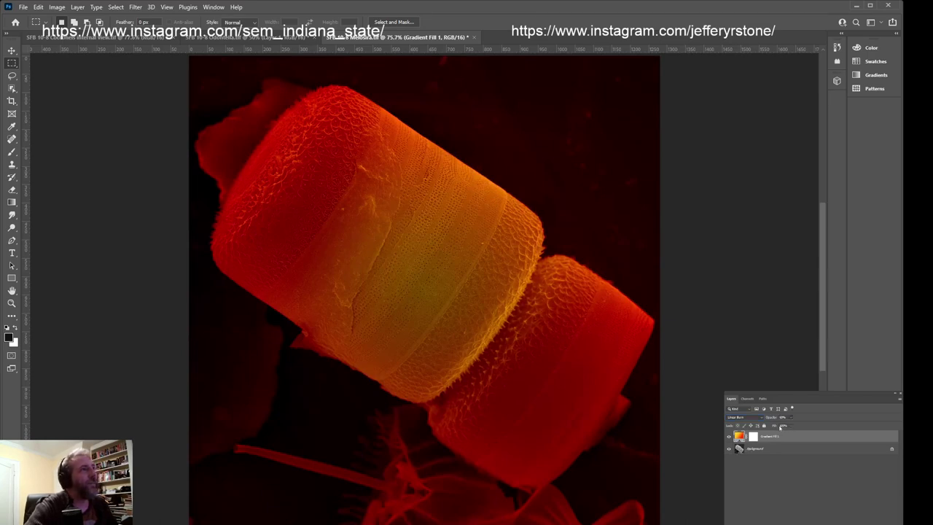
pyautogui.hotkey('shift', '-')
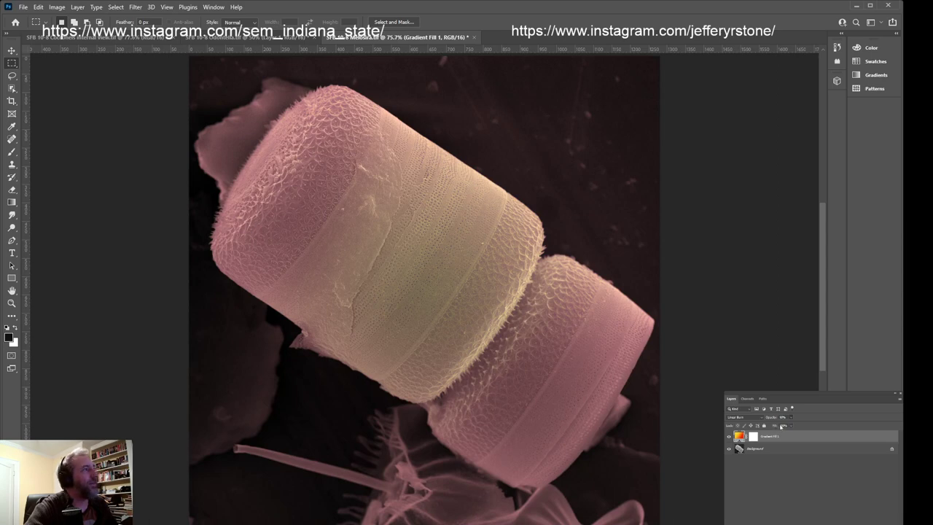
pyautogui.hotkey('shift', '-')
pyautogui.hotkey('shift', '-')
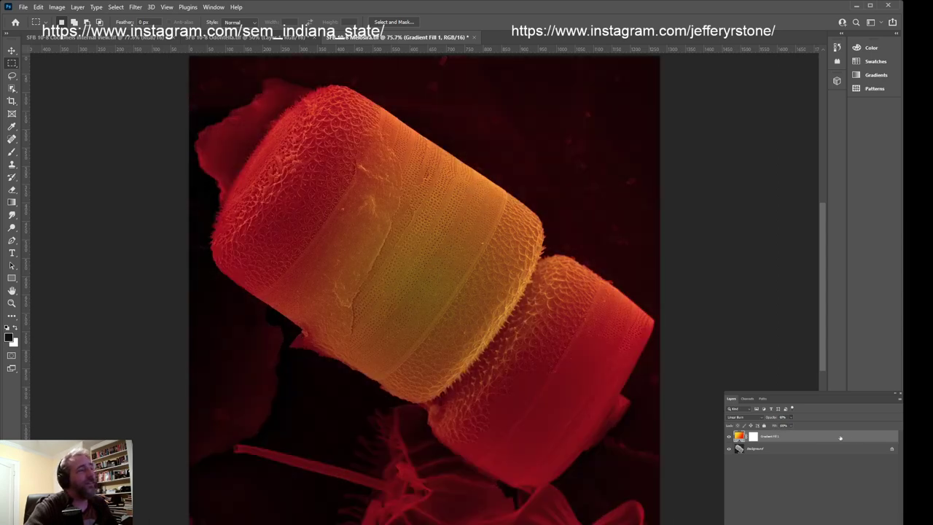
# Switch between the Background and Gradient Fill 1 layers, ending with Gradient Fill 1 active
pyautogui.click(767, 450)
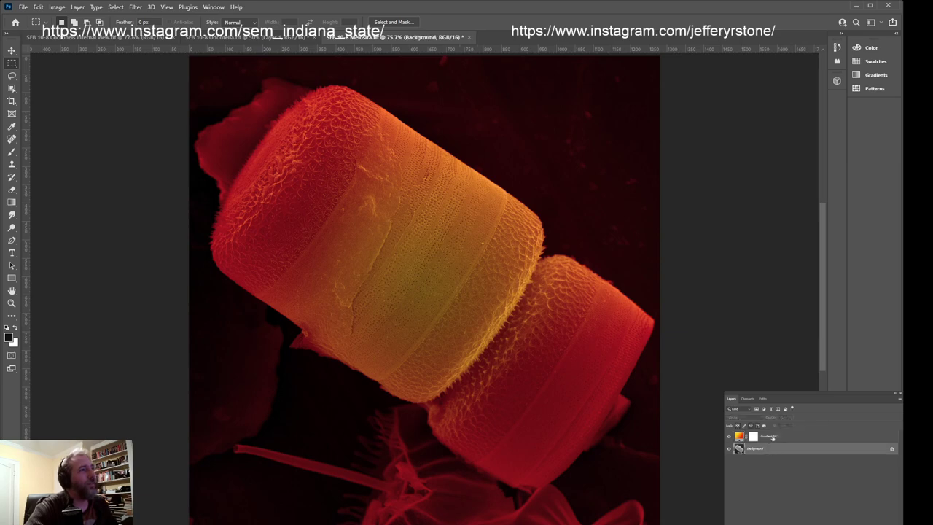
pyautogui.click(773, 437)
pyautogui.click(772, 449)
pyautogui.click(771, 437)
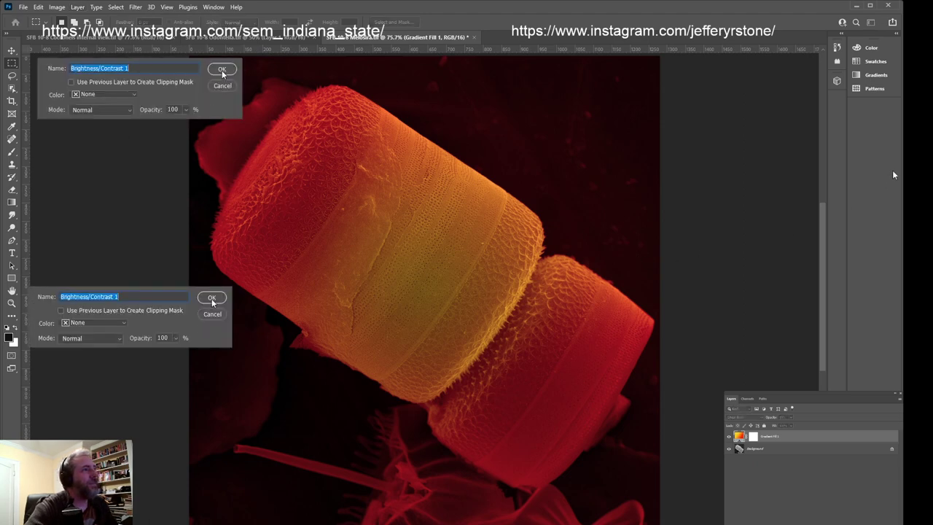
# Confirm the new Brightness/Contrast 1 adjustment layer above Gradient Fill 1
pyautogui.click(223, 70)
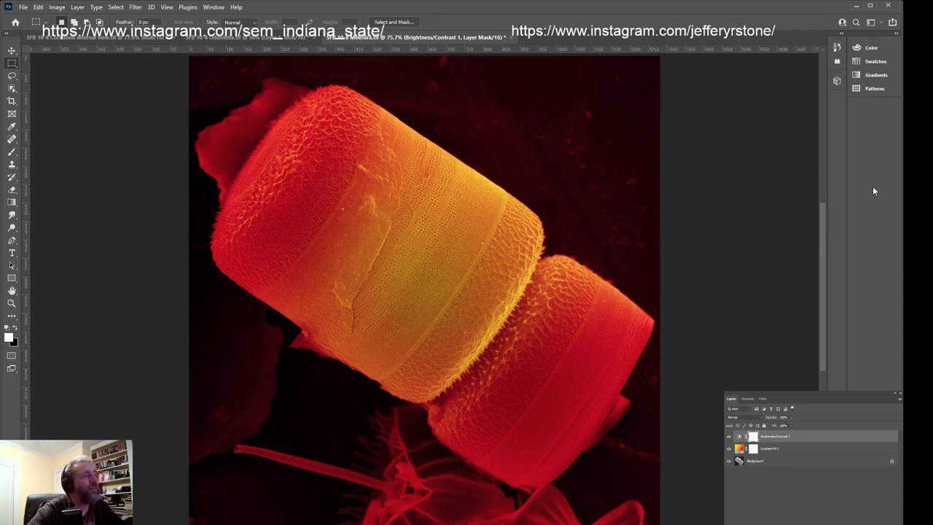
# Make the Gradient Fill 1 layer active
pyautogui.click(777, 449)
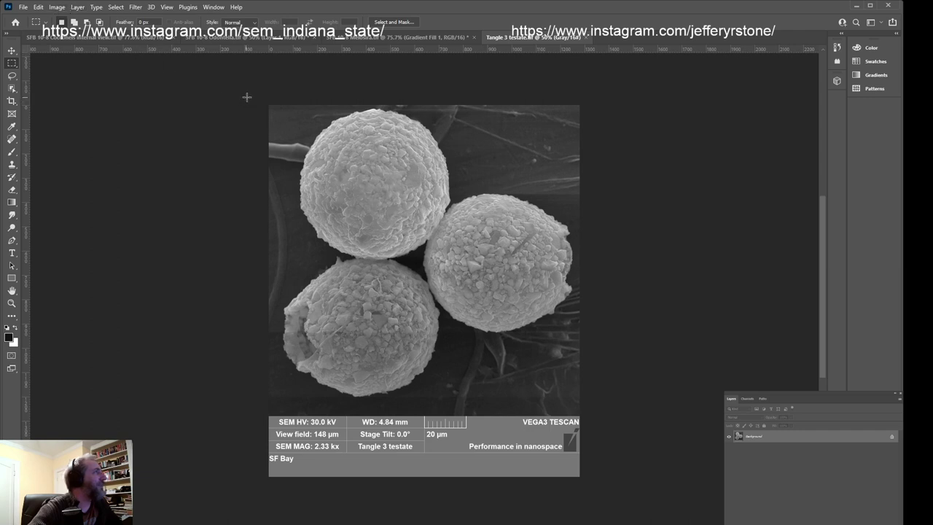
# Select the micrograph above the SEM data bar, crop to it, and deselect
pyautogui.moveTo(246, 96); pyautogui.dragTo(601, 414)
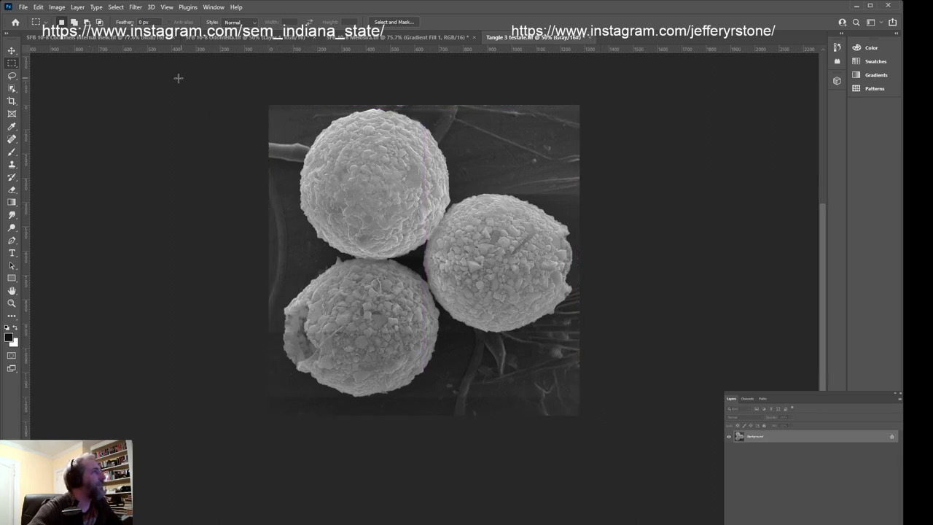
pyautogui.hotkey('ctrl', 'd')
# Apply auto contrast, then the Colorize neural filter at saturation +40 output as a new layer
pyautogui.hotkey('ctrl', 'shift', 'l')
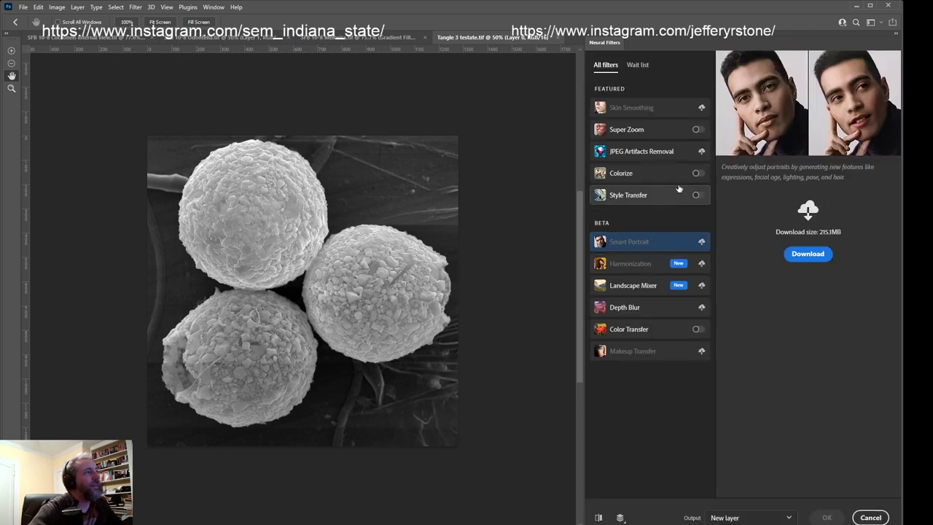
pyautogui.click(697, 174)
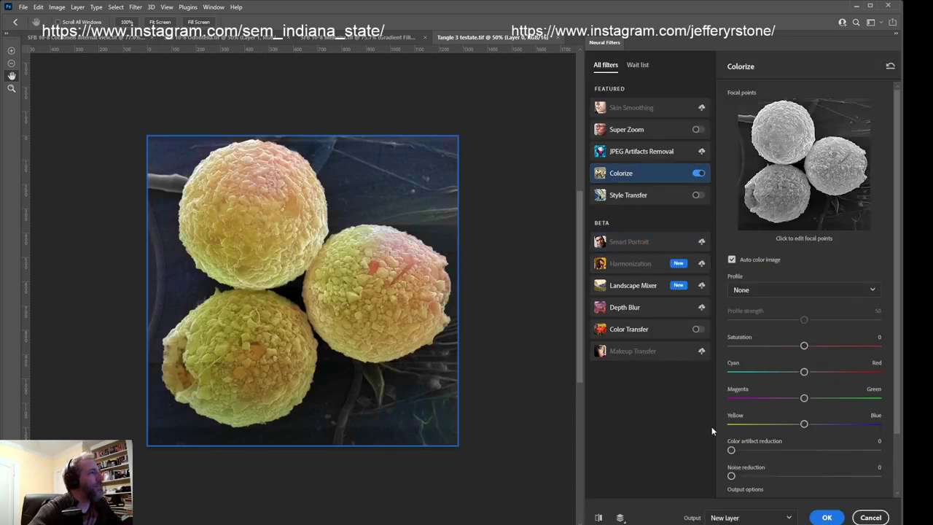
pyautogui.click(826, 517)
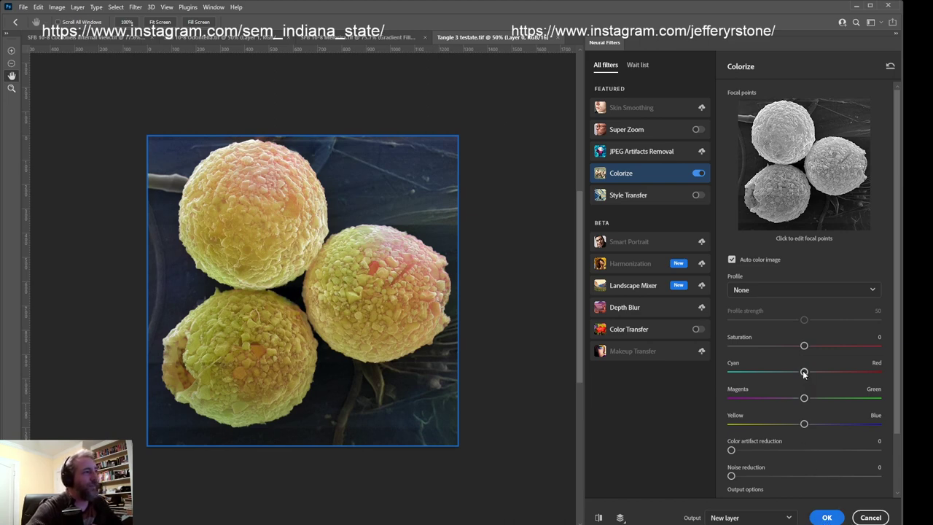
pyautogui.moveTo(804, 346); pyautogui.dragTo(865, 348)
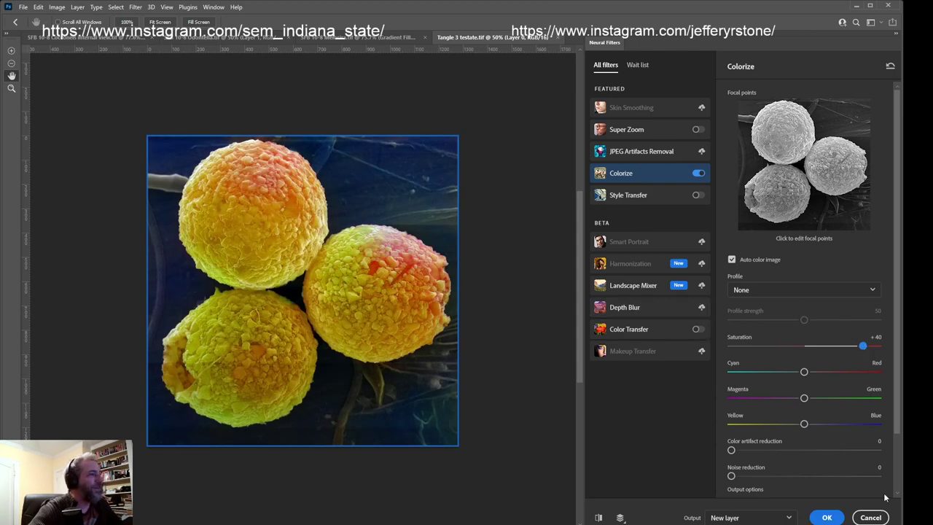
pyautogui.click(826, 517)
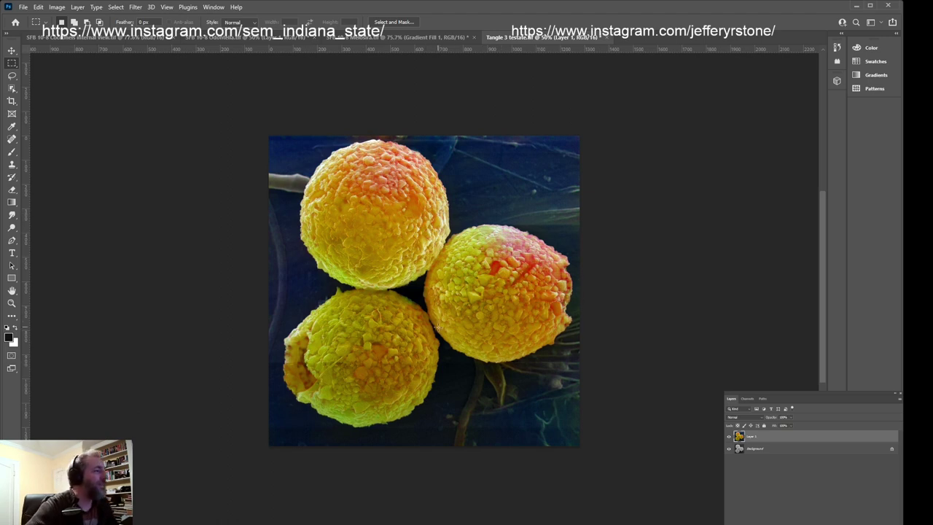
# Zoom in on the top testate, pan down to the lower-left testate, then fit all three on screen
pyautogui.scroll(1, 378, 292)
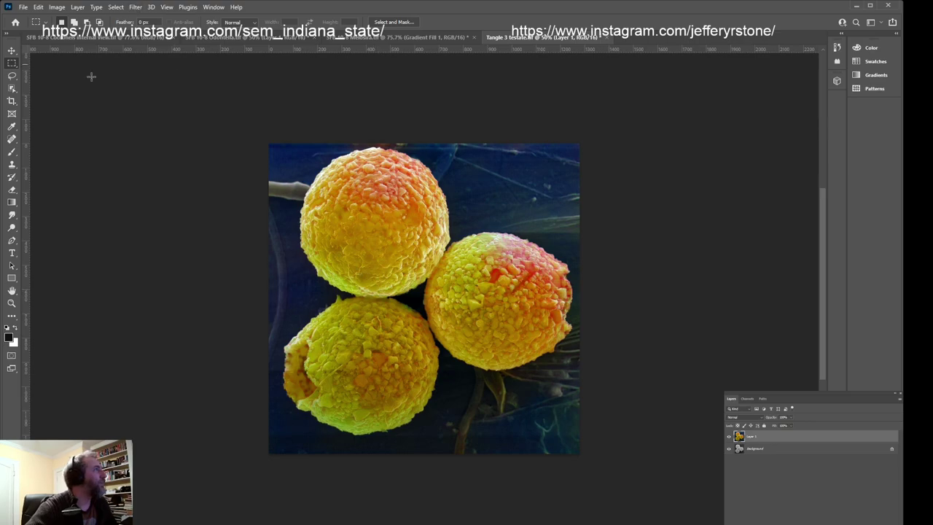
pyautogui.click(11, 302)
pyautogui.moveTo(350, 220); pyautogui.dragTo(431, 315)
pyautogui.click(12, 51)
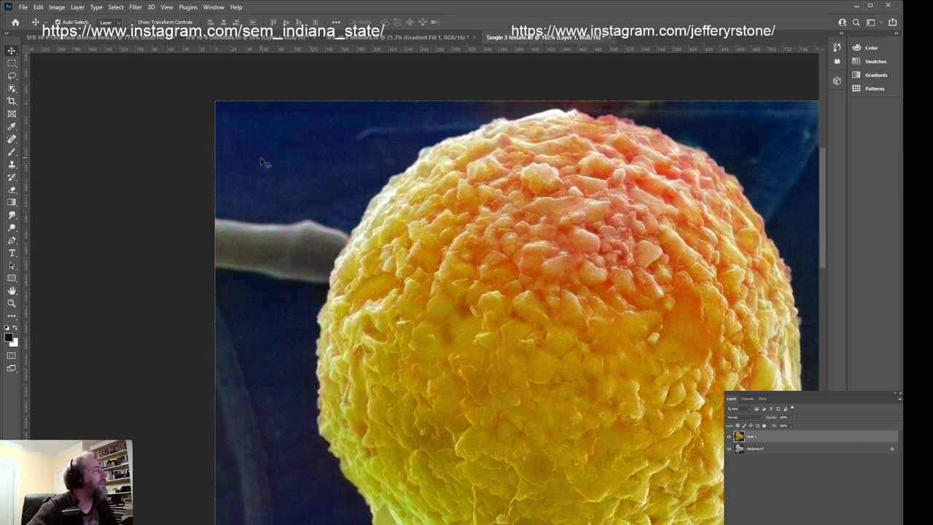
pyautogui.hscroll(5, 350, 419)
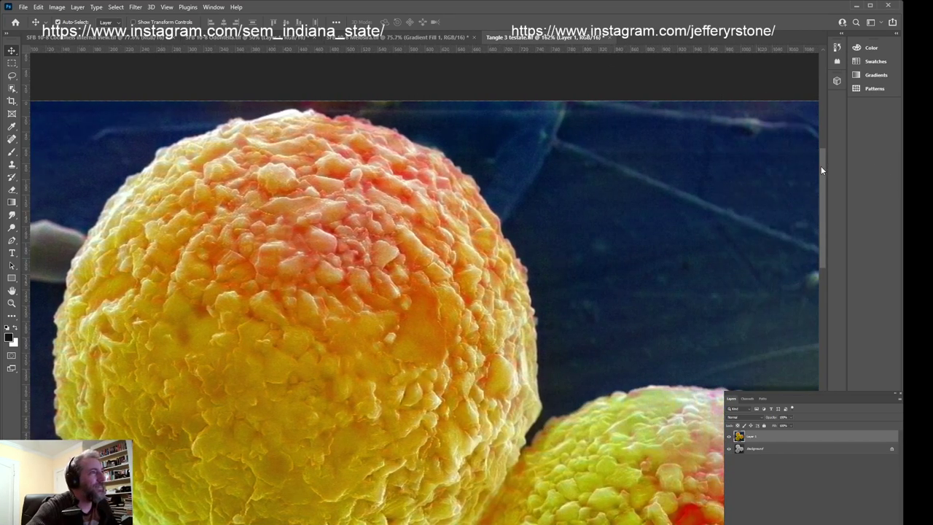
pyautogui.moveTo(821, 170); pyautogui.dragTo(825, 300)
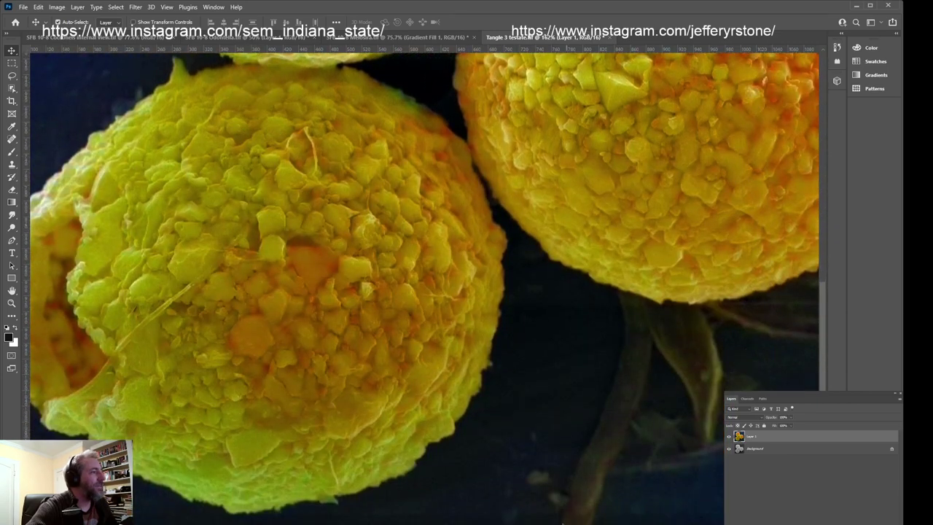
pyautogui.moveTo(562, 522); pyautogui.dragTo(521, 521)
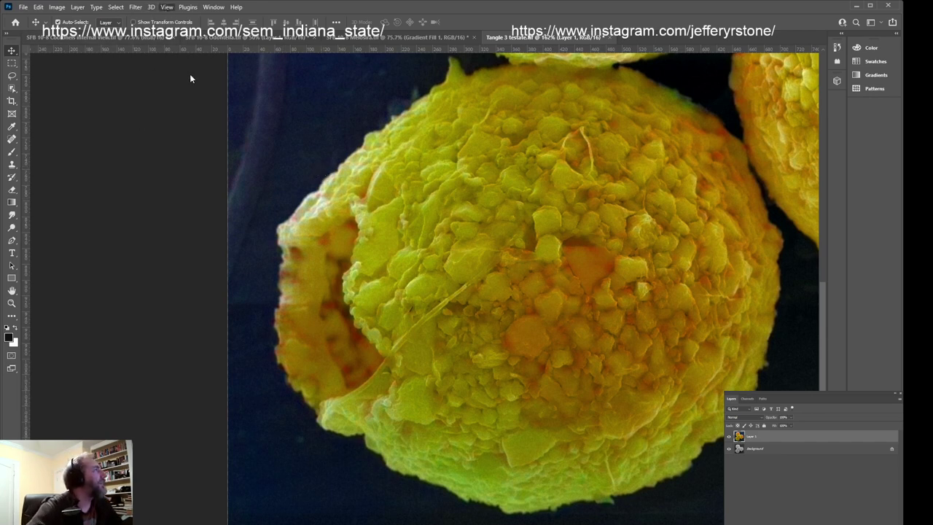
pyautogui.hotkey('ctrl', '0')
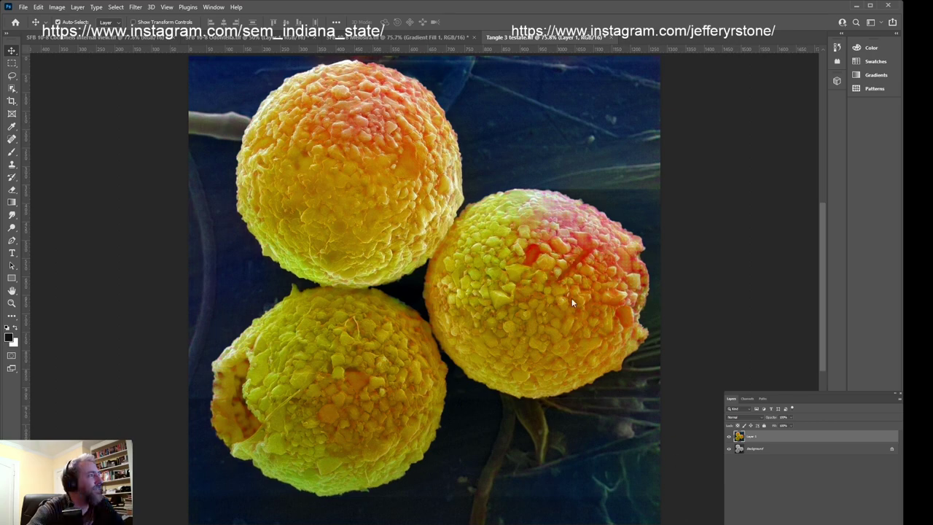
# Switch to the grayscale Tangle testate document
pyautogui.hotkey('ctrl', 'Tab')
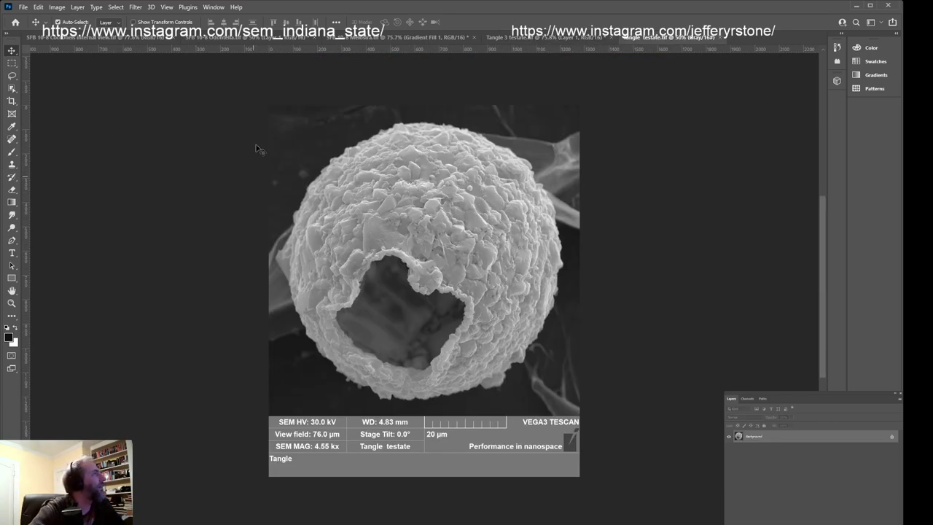
# Crop Tangle testate to the square above its SEM data bar and apply auto contrast
pyautogui.click(12, 63)
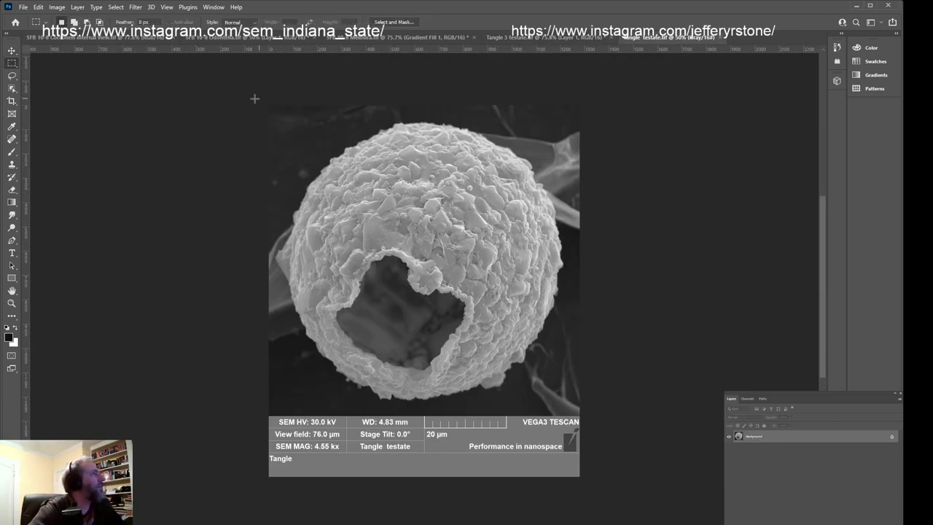
pyautogui.moveTo(269, 105); pyautogui.dragTo(580, 414)
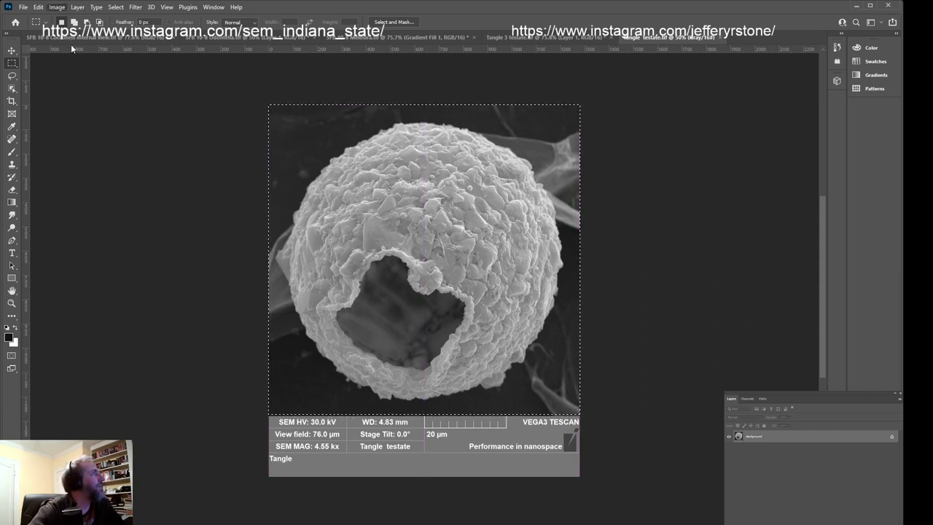
pyautogui.hotkey('alt', 'i')
pyautogui.press('p')
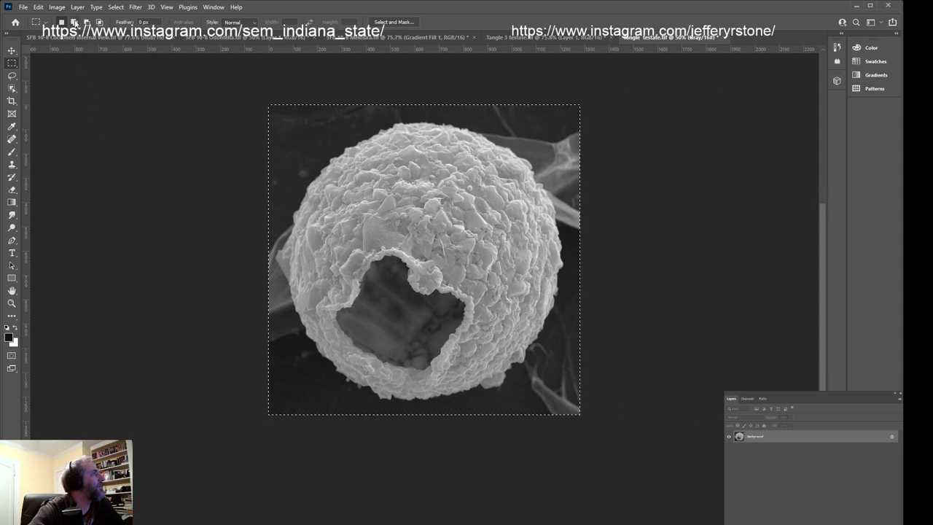
pyautogui.hotkey('shift', 'ctrl', 'l')
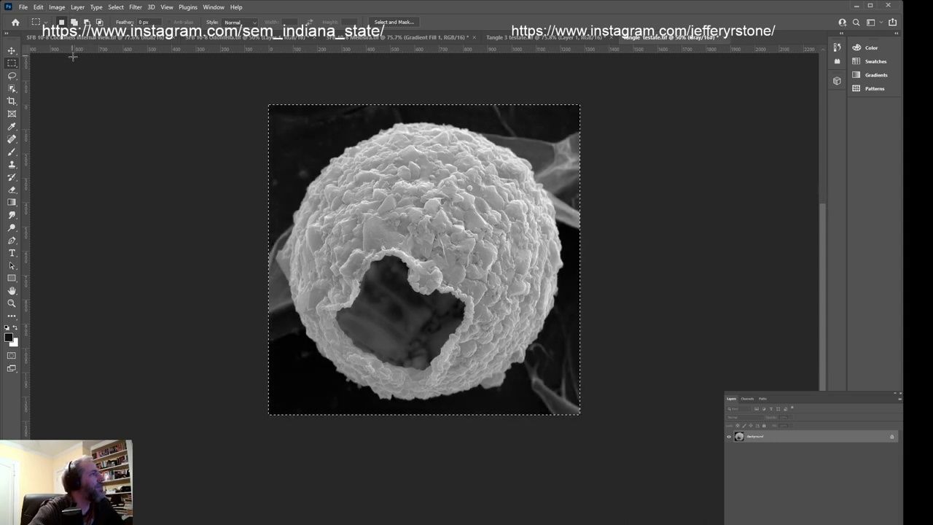
pyautogui.click(11, 302)
# Zoom in close on the shell's rough surface and opening, then switch to the Move tool
pyautogui.moveTo(297, 220); pyautogui.dragTo(248, 213)
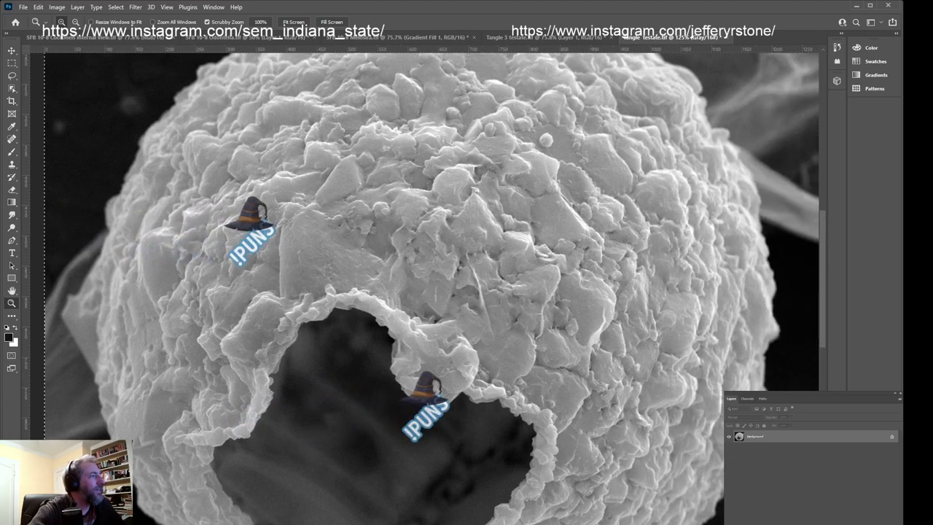
pyautogui.moveTo(820, 235); pyautogui.dragTo(819, 278)
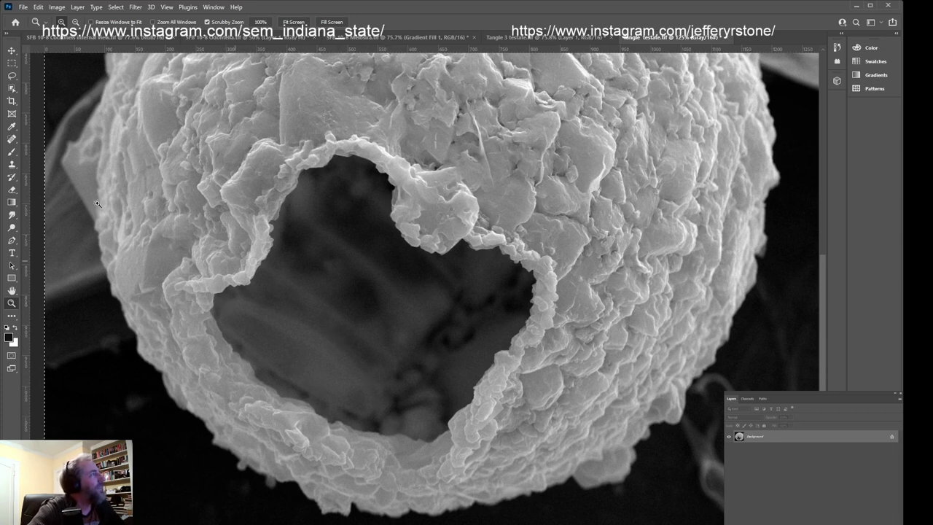
pyautogui.click(12, 51)
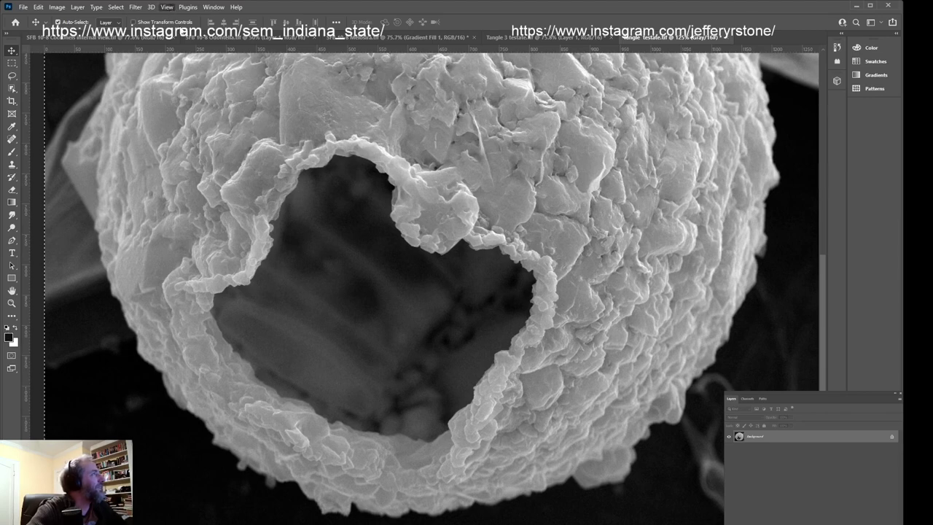
# Fit the whole cropped testate image back on screen with Ctrl+0
pyautogui.hotkey('ctrl', '0')
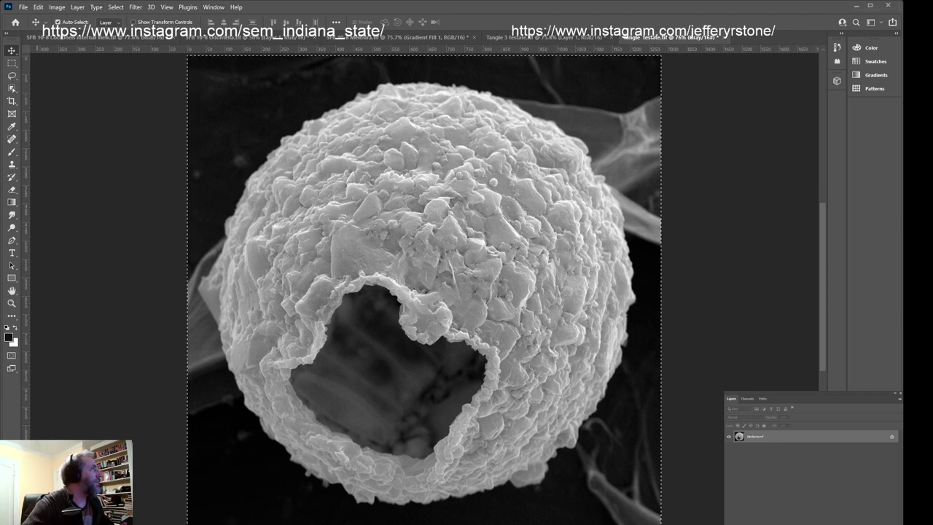
# Box the testate shell with the Object Selection tool to select it automatically
pyautogui.hotkey('ctrl', 'a')
pyautogui.click(12, 88)
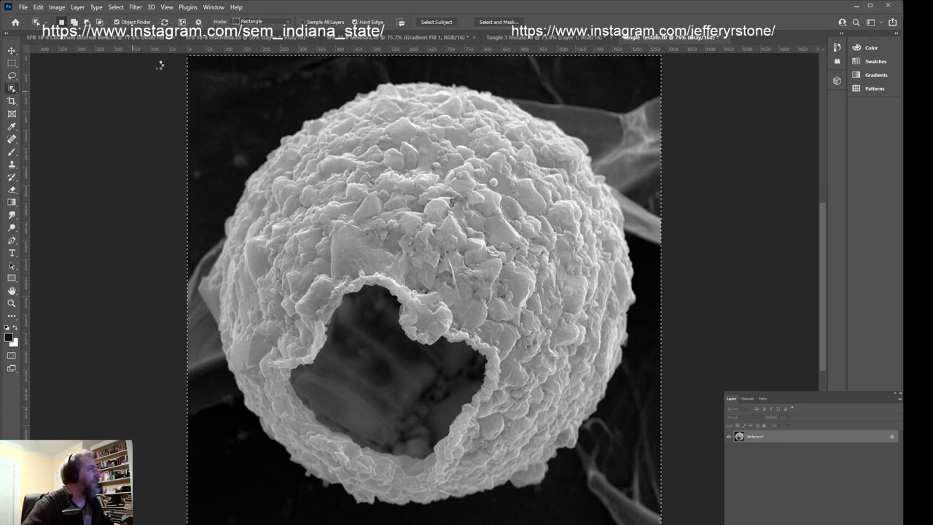
pyautogui.moveTo(159, 64); pyautogui.dragTo(241, 133)
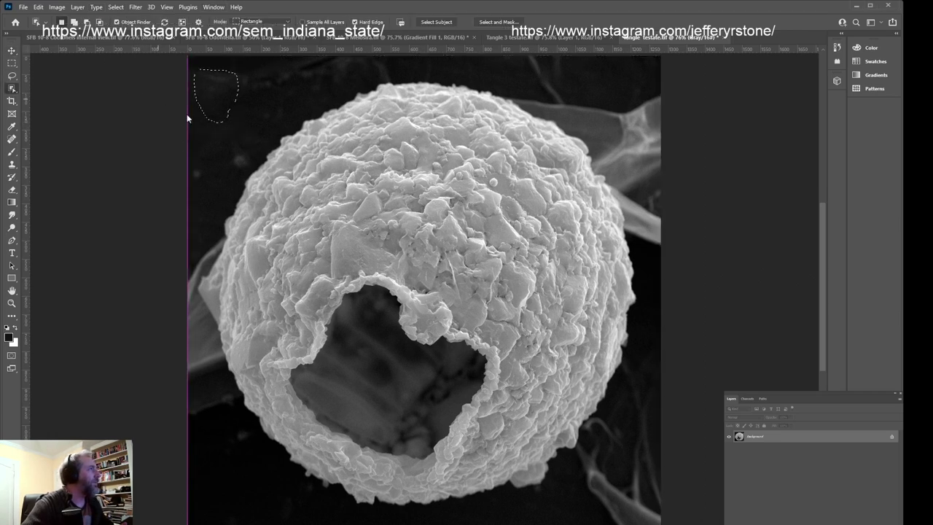
pyautogui.moveTo(688, 86); pyautogui.dragTo(189, 479)
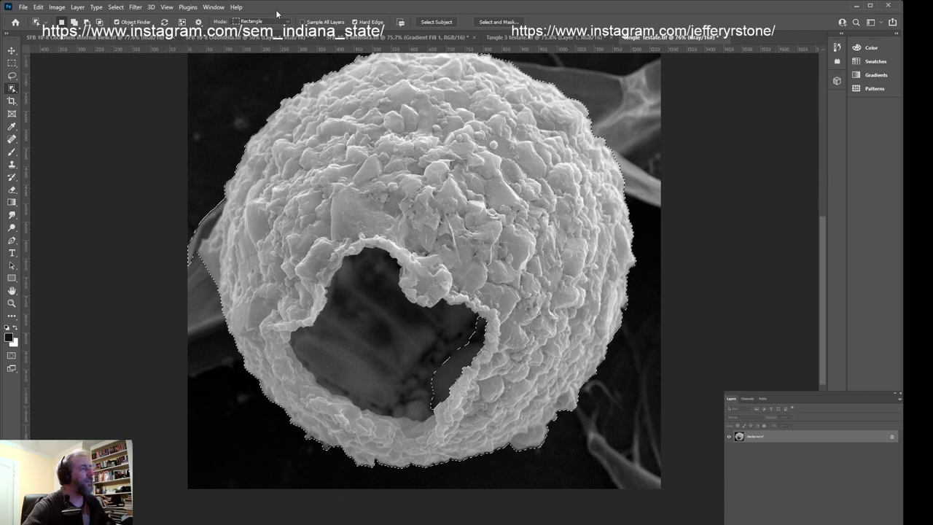
# Deselect the shell using the Rectangular Marquee, leaving the image unselected
pyautogui.click(11, 63)
pyautogui.click(135, 121)
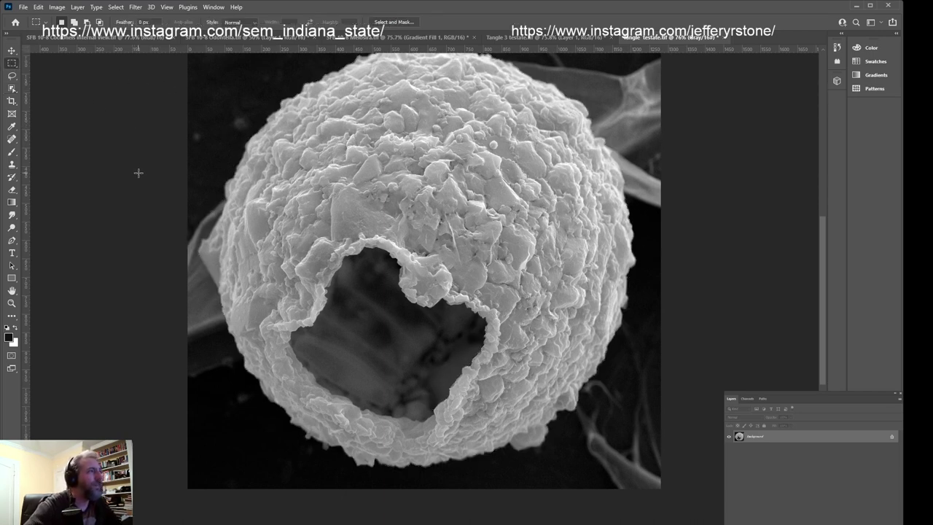
pyautogui.scroll(3, 139, 172)
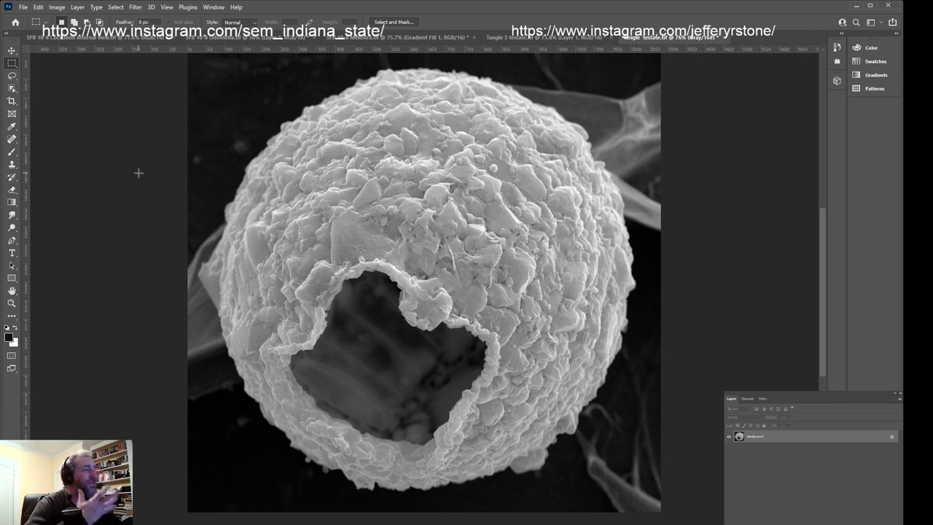